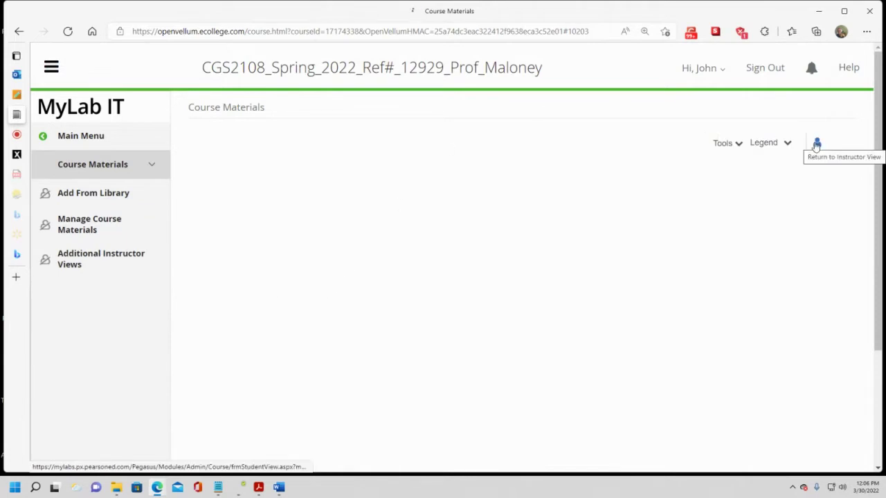
# Open the Module 4: Access Ch 1 - 6 materials and launch the Access Chapter 4 Simulation Training.
pyautogui.scroll(-2, 332, 318)
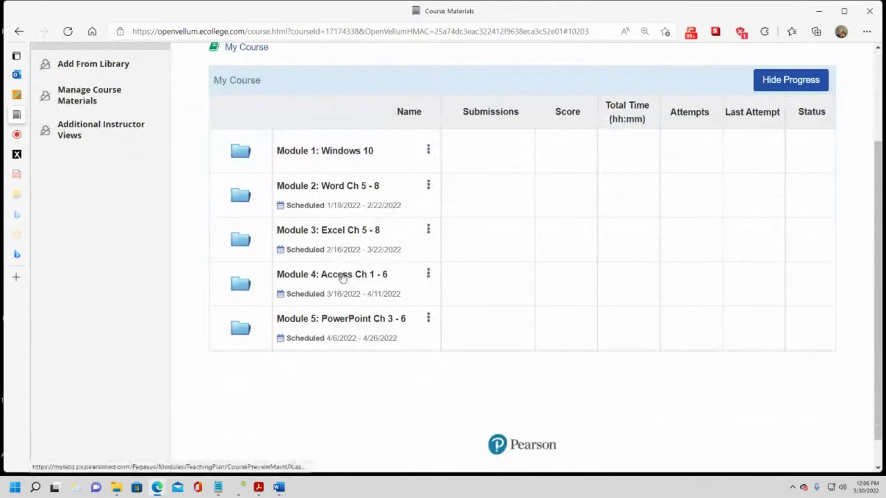
pyautogui.click(354, 278)
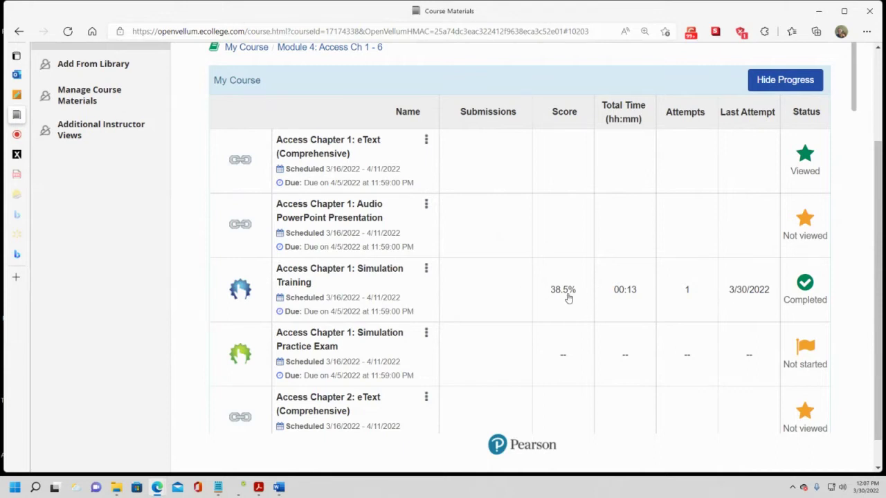
pyautogui.scroll(-5, 567, 298)
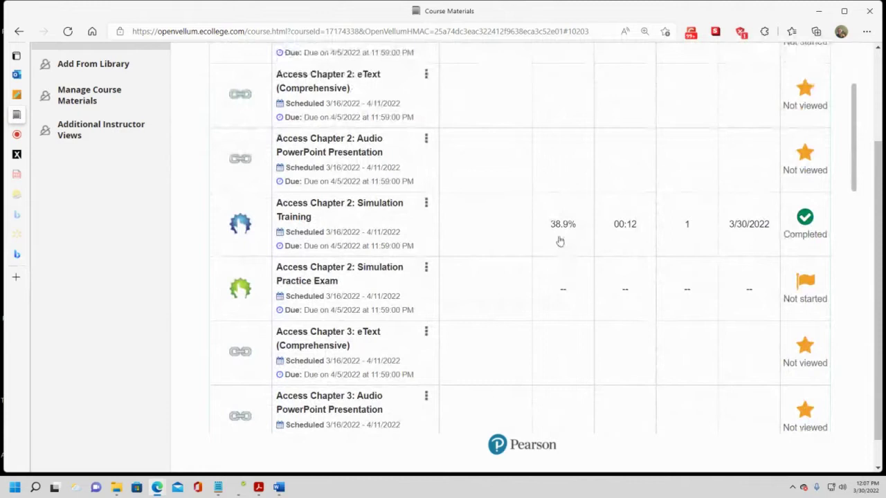
pyautogui.scroll(-1, 559, 238)
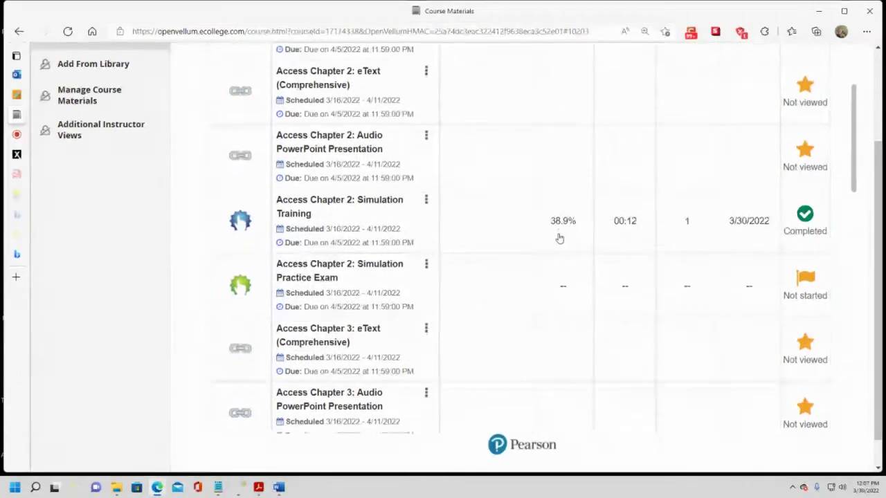
pyautogui.scroll(-3, 559, 238)
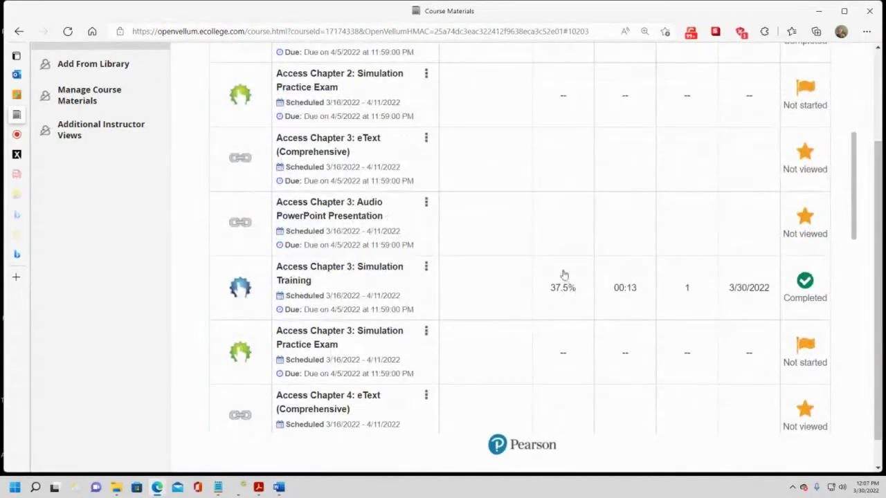
pyautogui.scroll(-3, 562, 277)
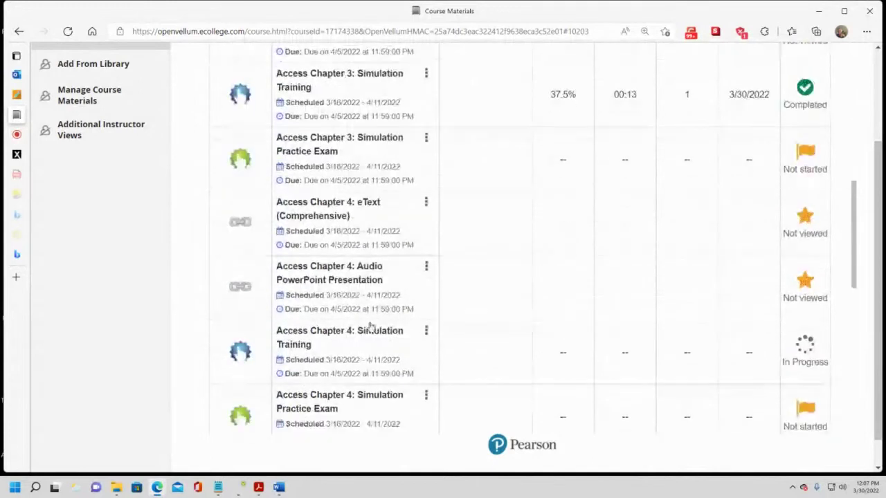
pyautogui.click(340, 345)
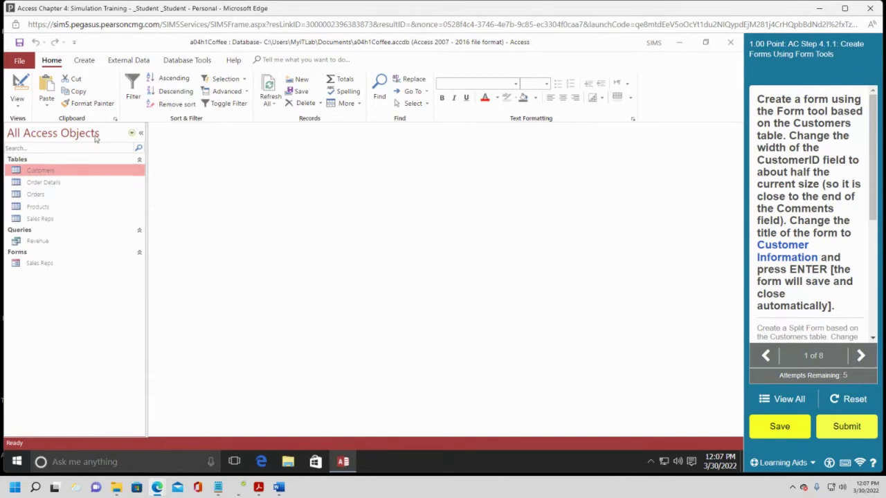
# Build a Customers form with the Form tool, including the orders subform.
pyautogui.click(84, 62)
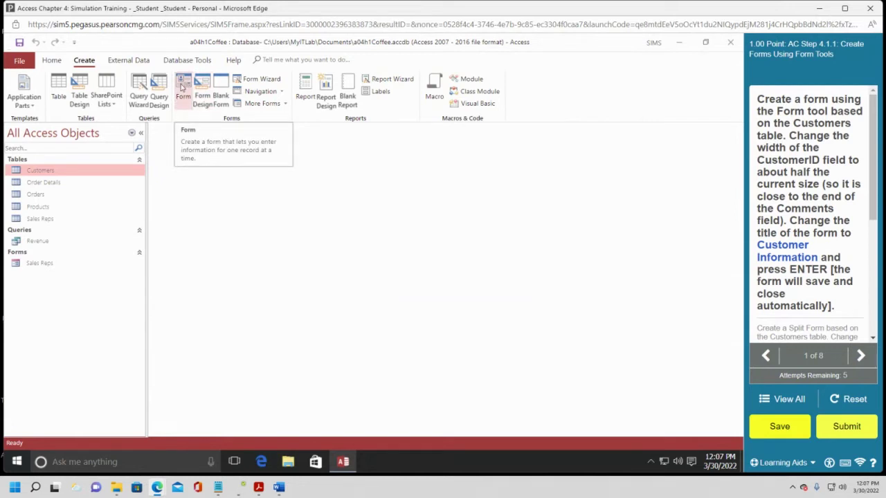
pyautogui.click(183, 86)
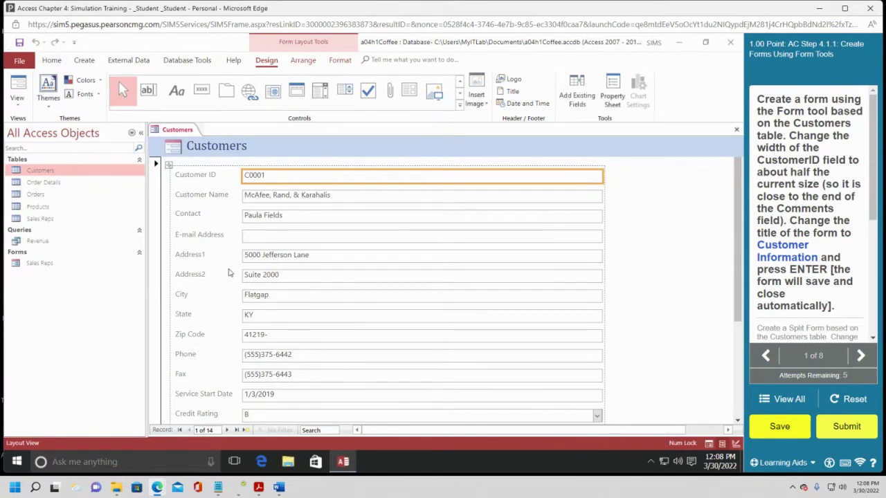
pyautogui.scroll(-5, 229, 273)
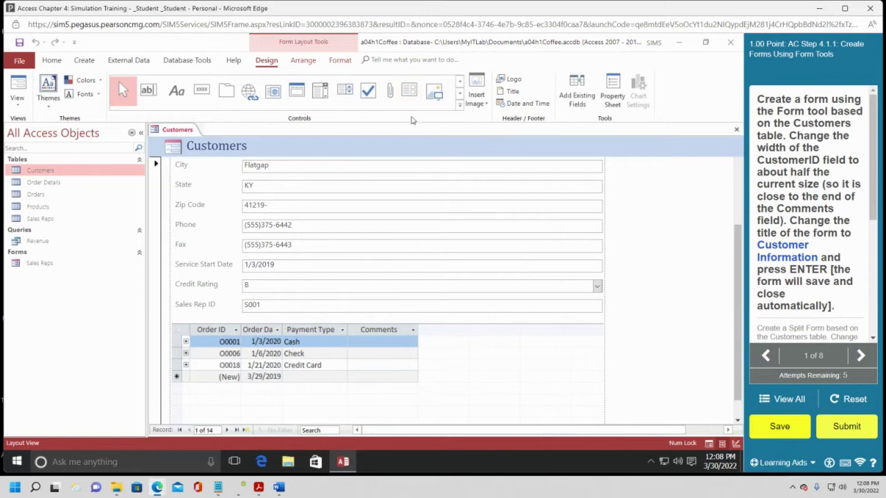
pyautogui.scroll(5, 422, 263)
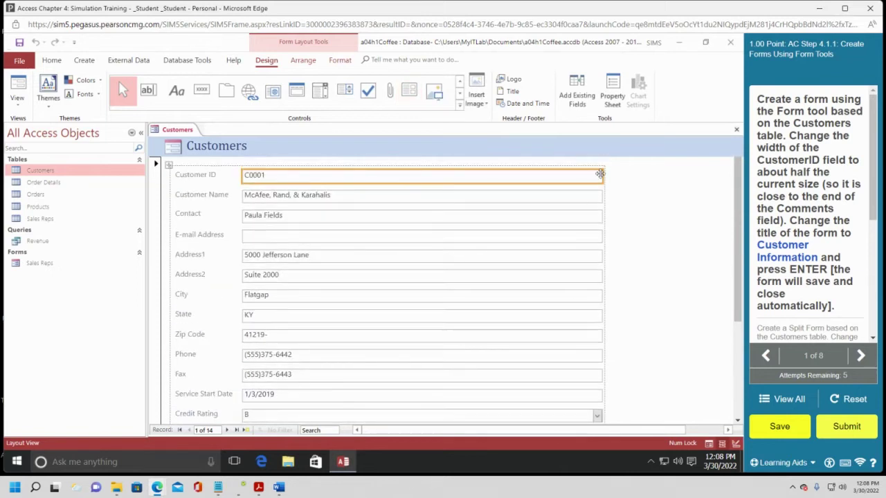
# Narrow the Customers form controls to half width and retitle it 'Customer Information'.
pyautogui.moveTo(601, 178); pyautogui.dragTo(411, 179)
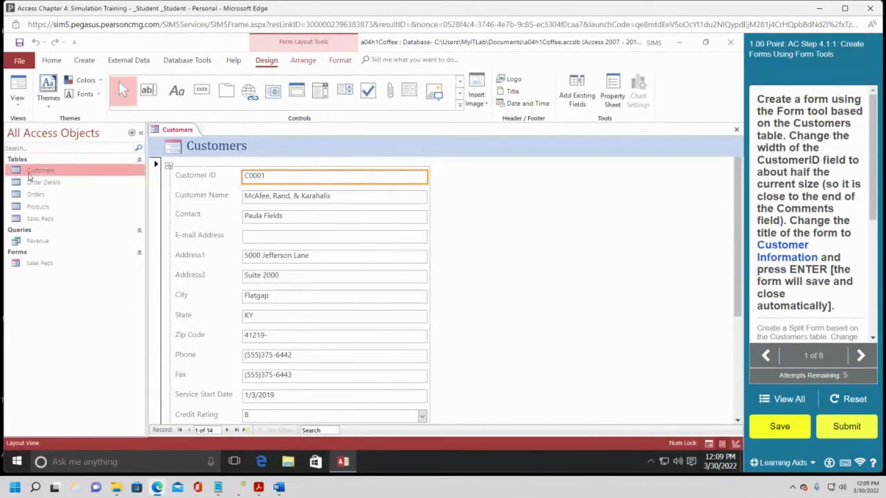
pyautogui.click(269, 145)
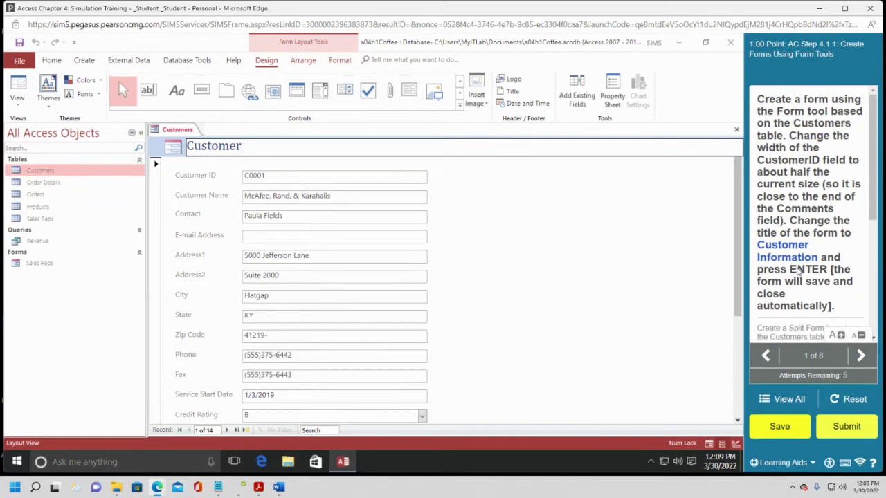
pyautogui.write('nformation')
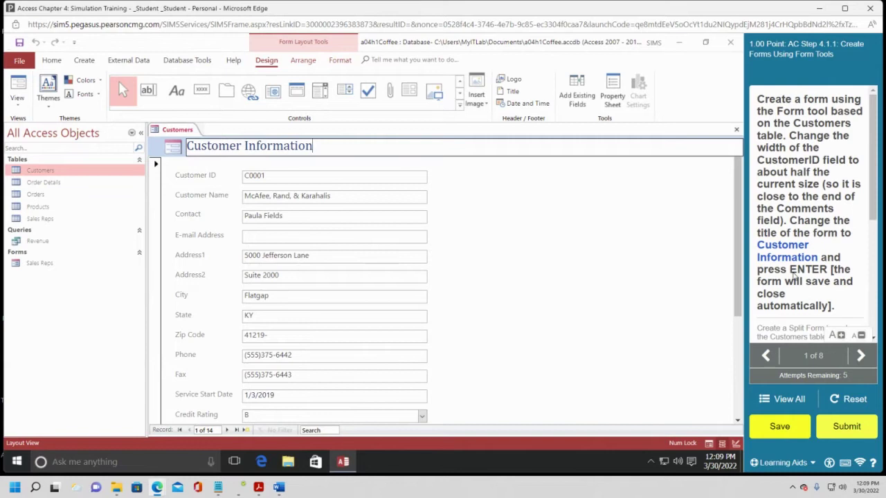
pyautogui.press('Return')
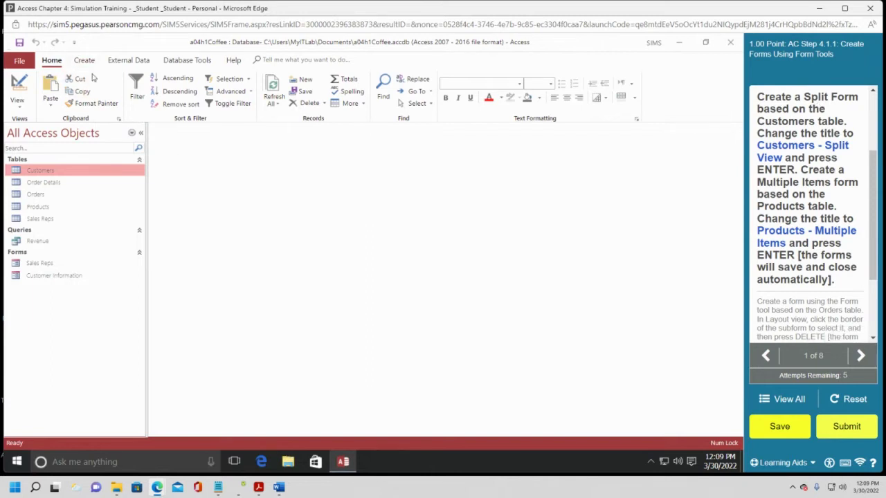
# Create a split form from the Customers table via More Forms.
pyautogui.click(86, 62)
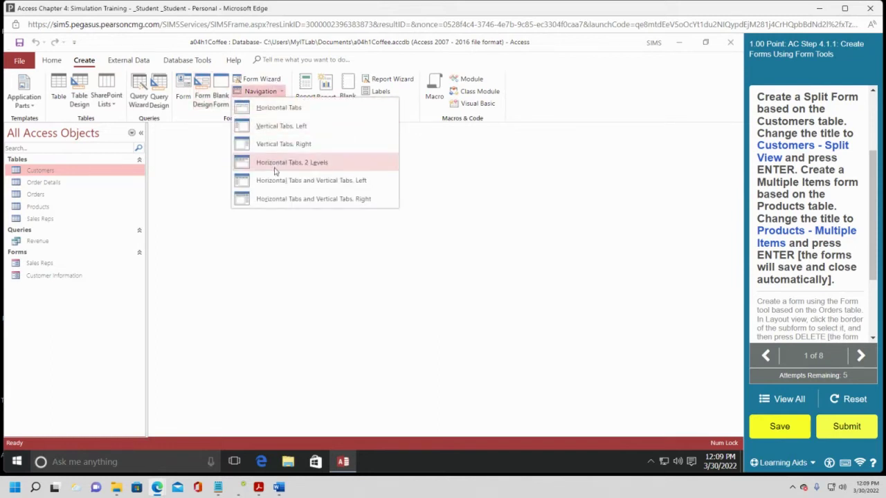
pyautogui.click(423, 66)
pyautogui.click(284, 104)
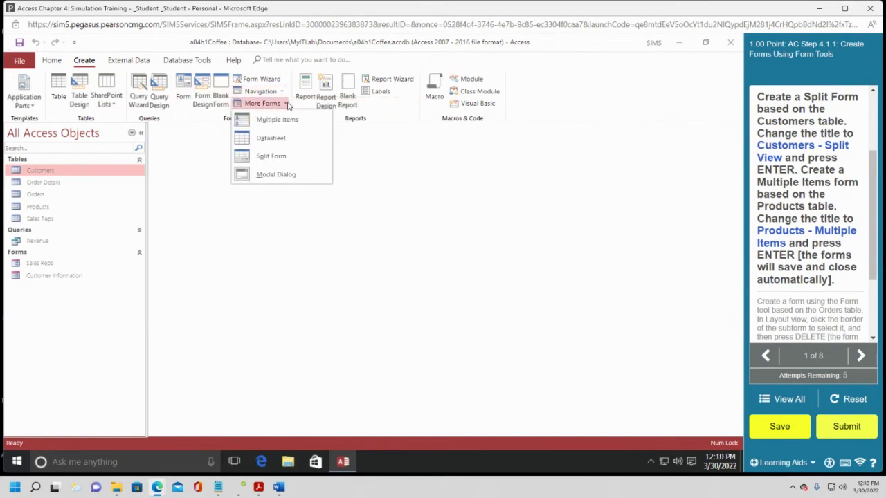
pyautogui.click(266, 157)
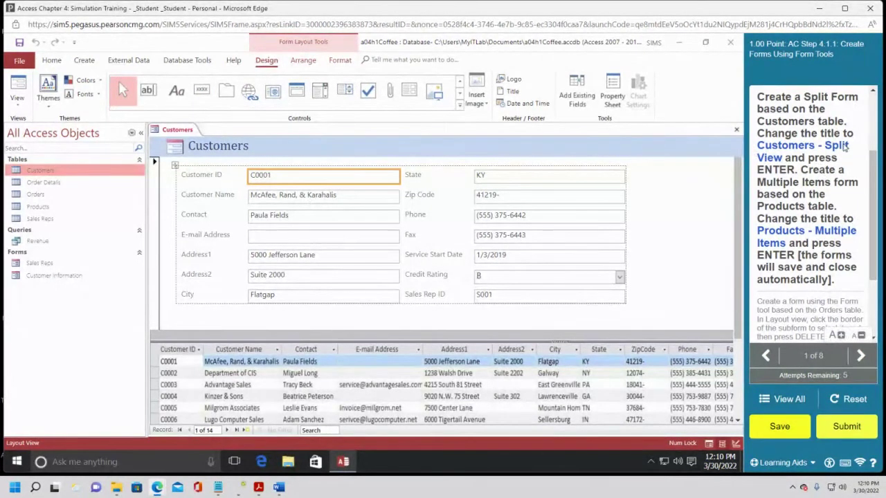
# Retitle the split form 'Customers - Split View'.
pyautogui.doubleClick(261, 149)
pyautogui.click(254, 155)
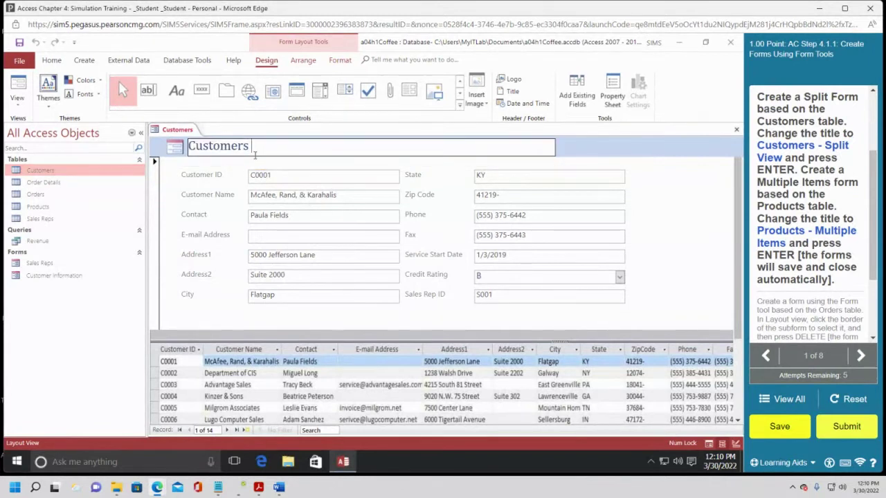
pyautogui.write('- Spp')
pyautogui.press('BackSpace')
pyautogui.write('lit View')
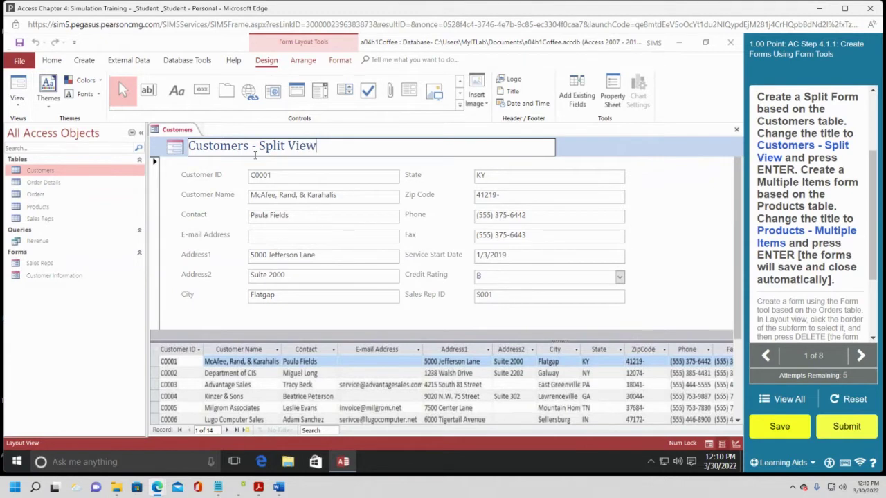
pyautogui.press('Return')
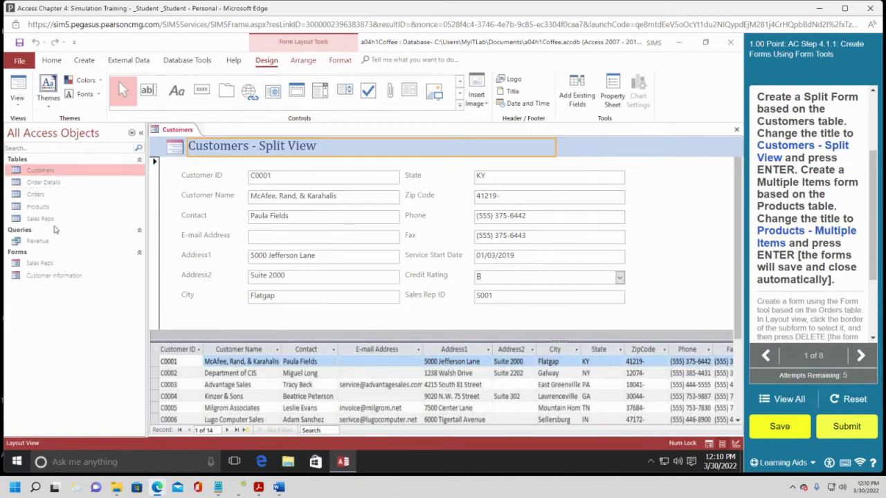
# Create a Multiple Items form from the Products table.
pyautogui.click(48, 206)
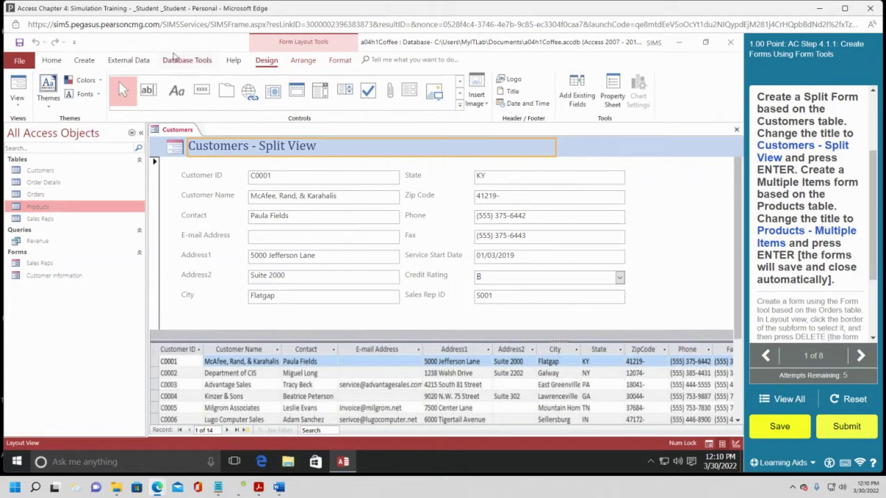
pyautogui.click(86, 61)
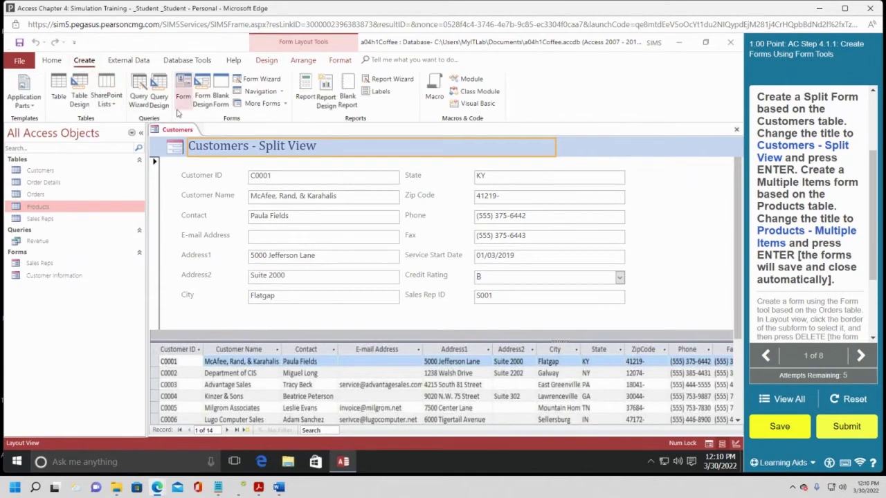
pyautogui.click(284, 103)
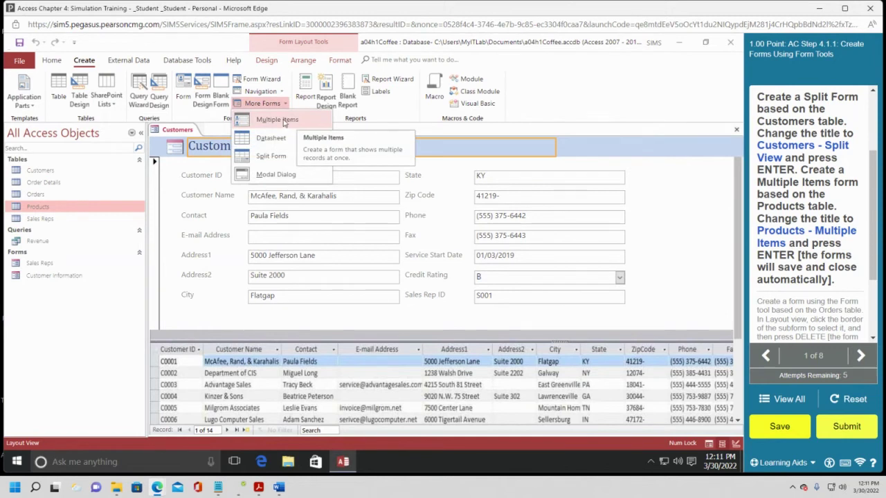
pyautogui.click(285, 121)
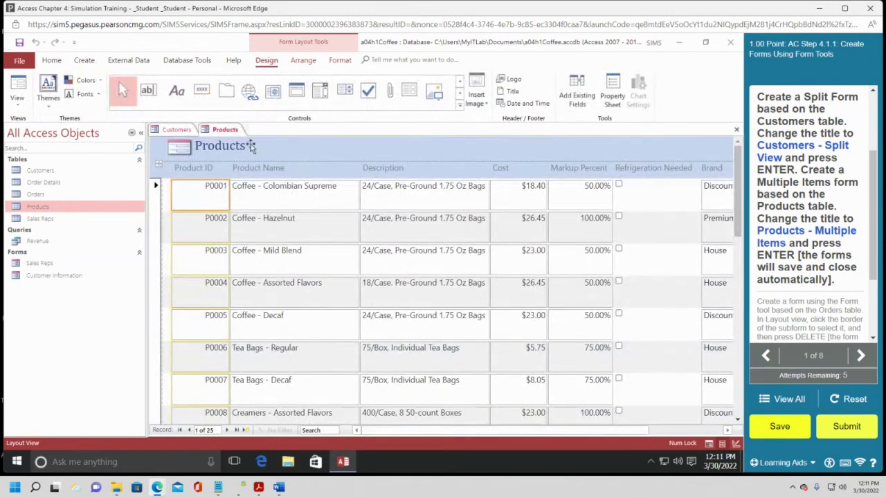
pyautogui.click(182, 131)
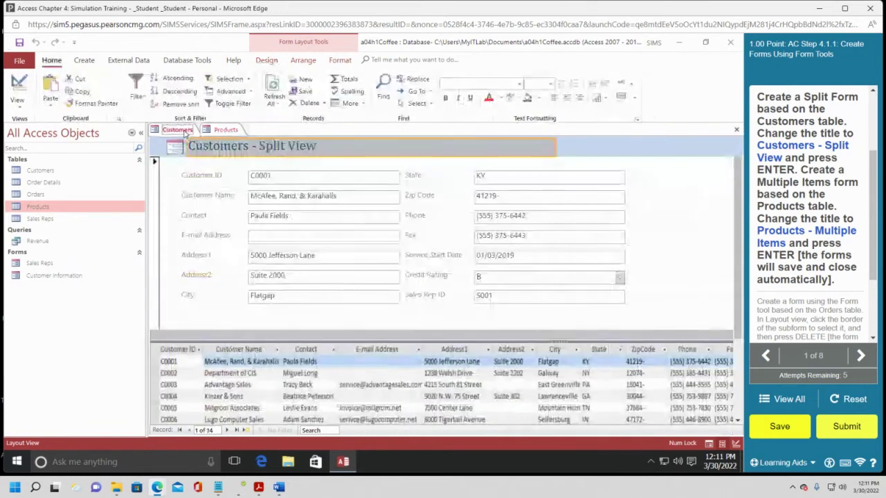
pyautogui.click(220, 131)
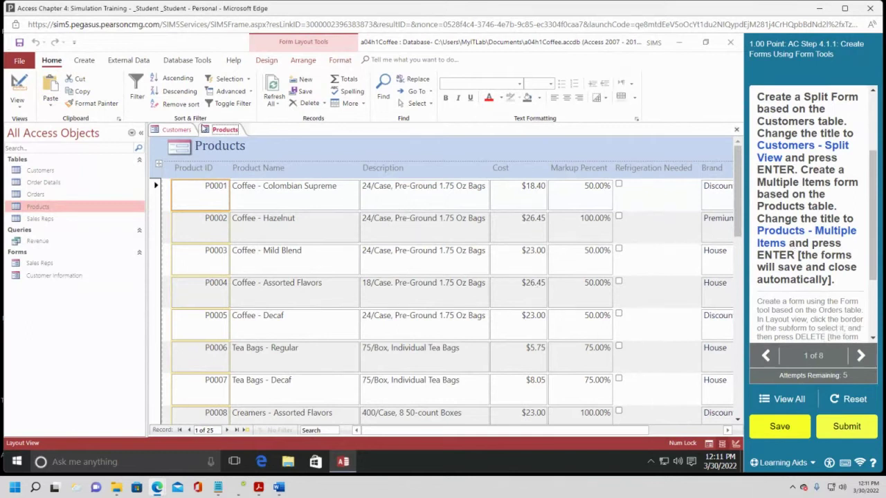
# Retitle the Products form 'Products - Multiple Items' and save it.
pyautogui.doubleClick(275, 146)
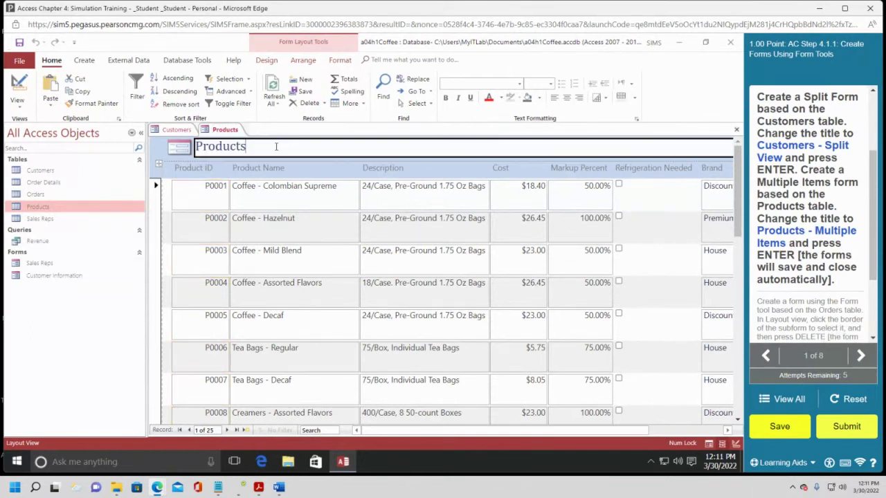
pyautogui.write('- Multiple Items')
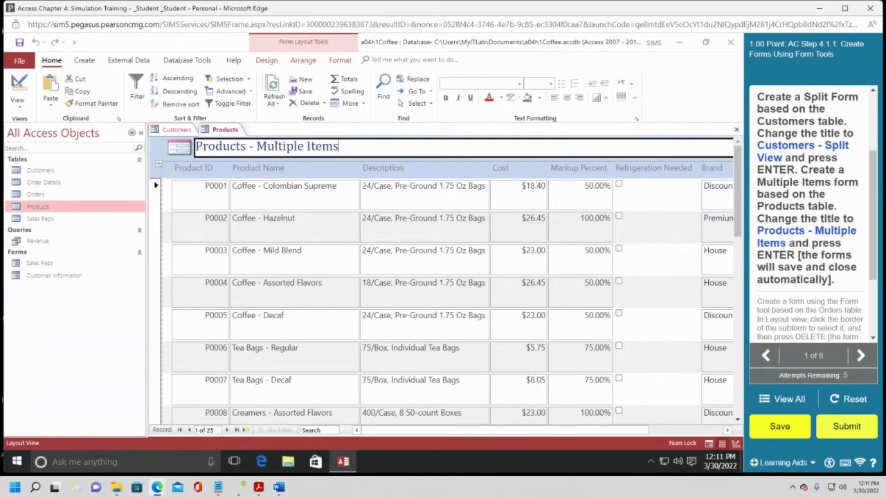
pyautogui.press('Return')
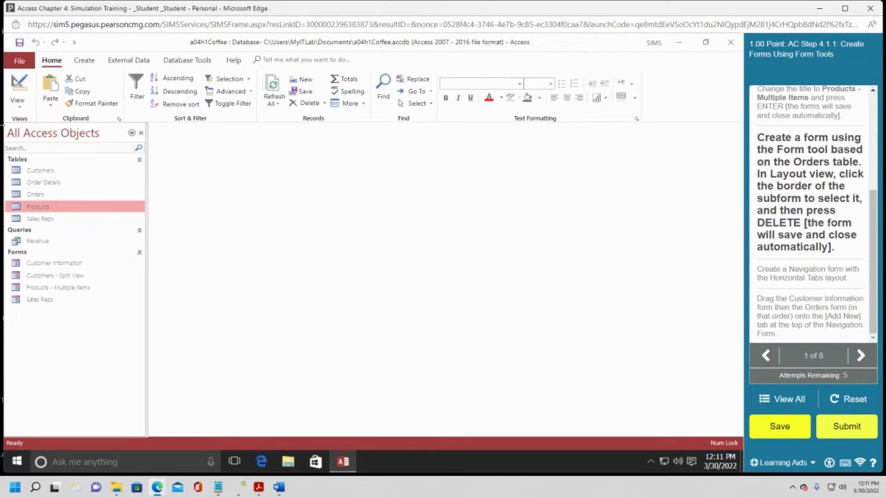
pyautogui.click(47, 194)
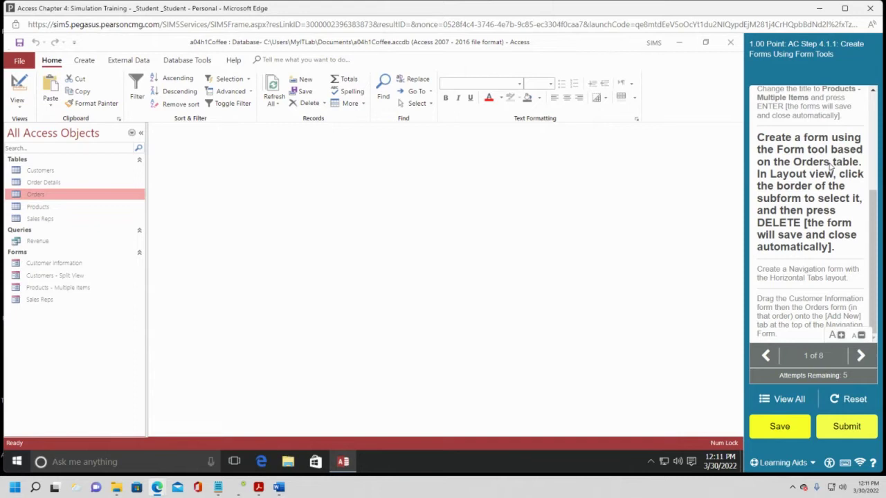
# Build a form from the Orders table with the Form tool.
pyautogui.click(85, 60)
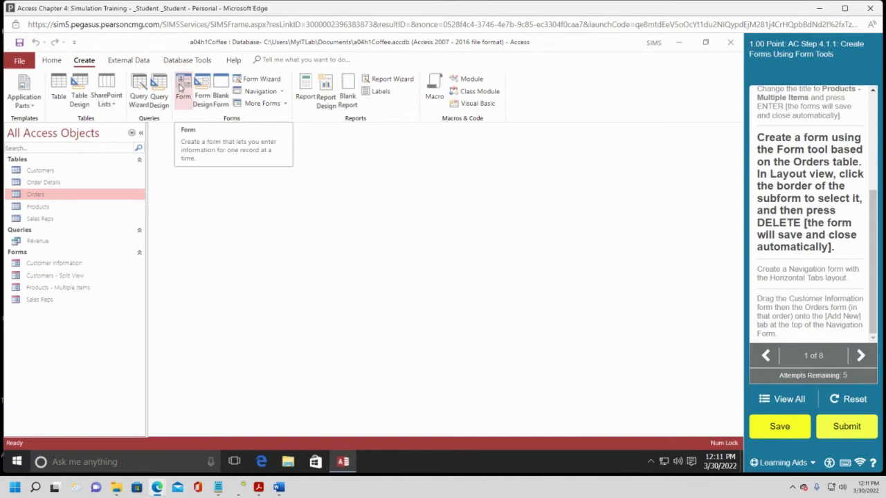
pyautogui.click(181, 87)
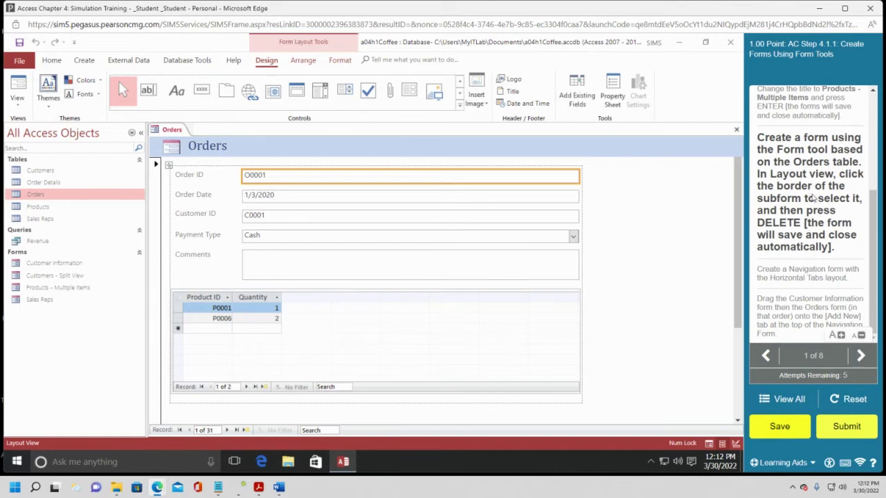
# Select the product and quantity subform on the Orders form and delete it.
pyautogui.click(277, 297)
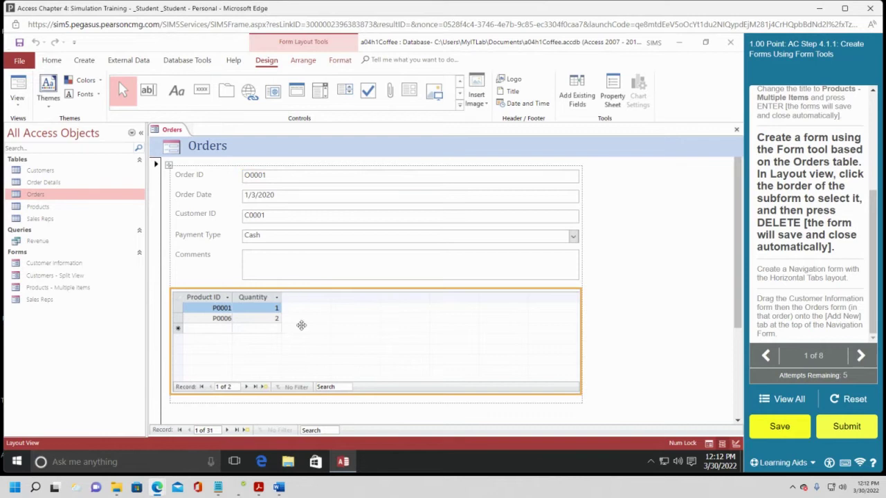
pyautogui.click(243, 277)
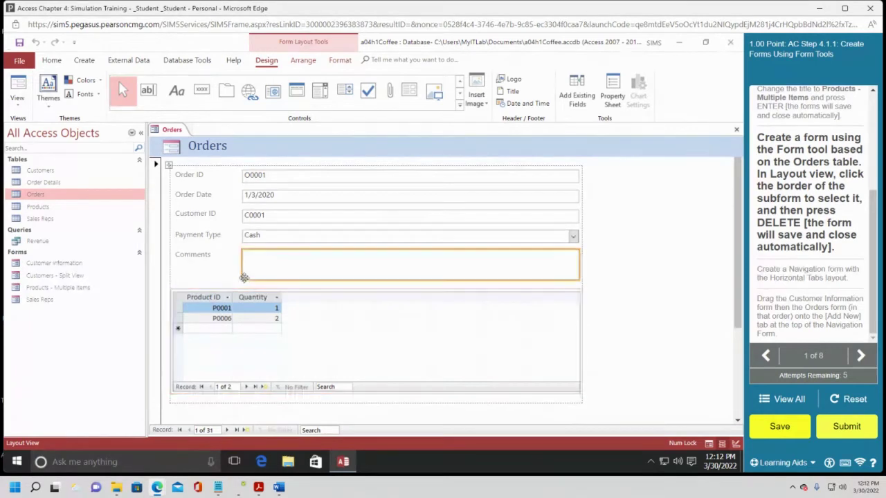
pyautogui.click(248, 236)
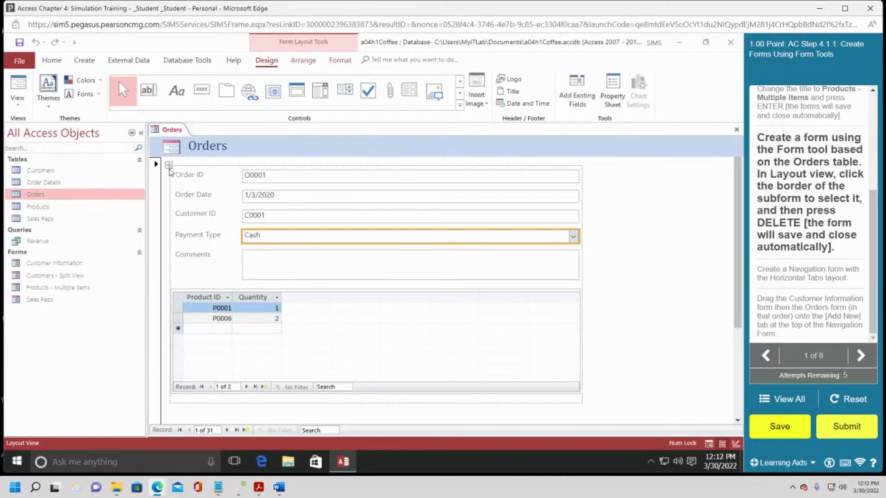
pyautogui.click(169, 165)
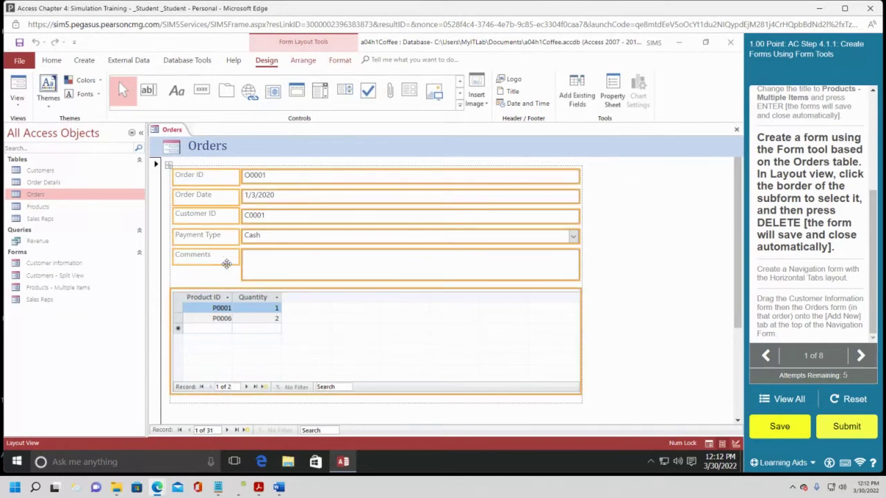
pyautogui.click(380, 316)
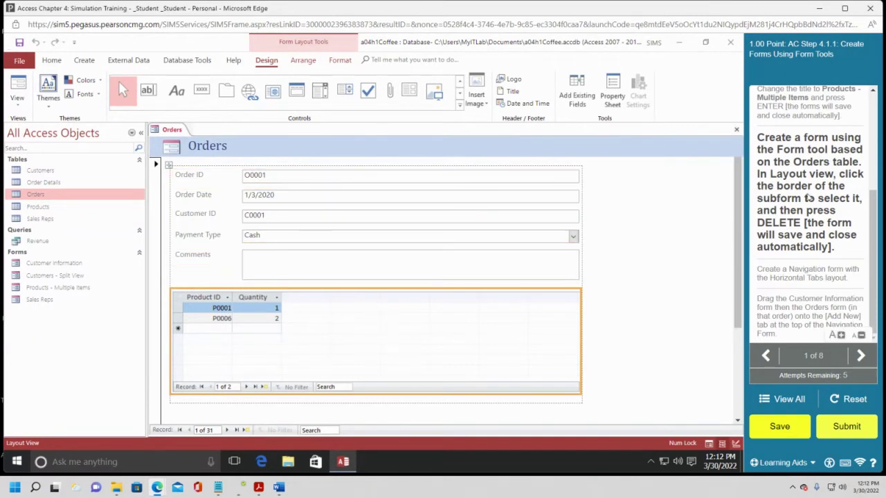
pyautogui.press('Delete')
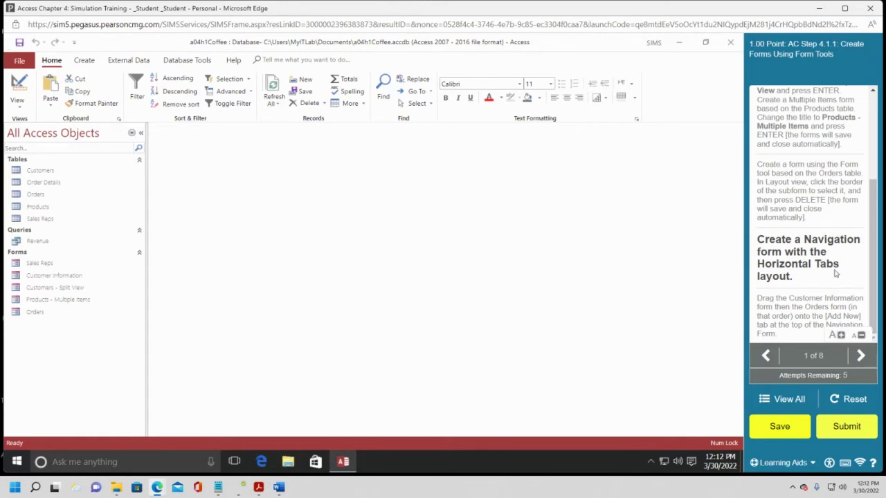
# Create a Navigation Form using the Horizontal Tabs layout.
pyautogui.click(88, 61)
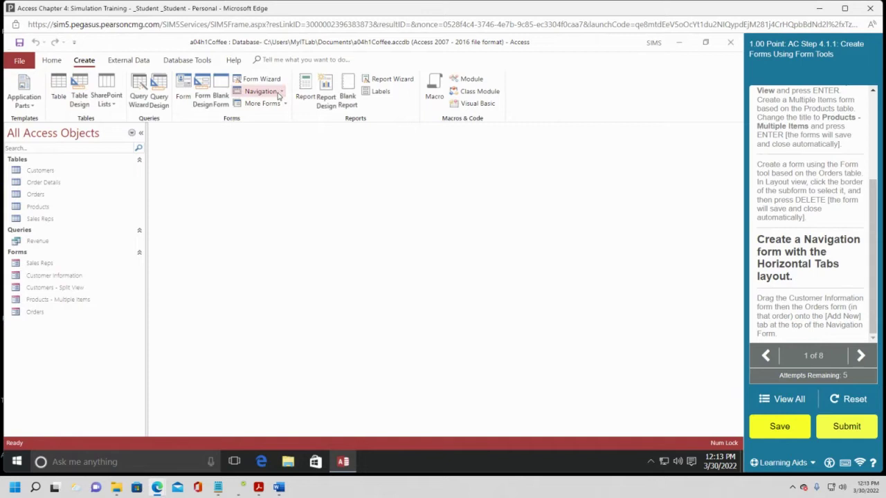
pyautogui.click(283, 91)
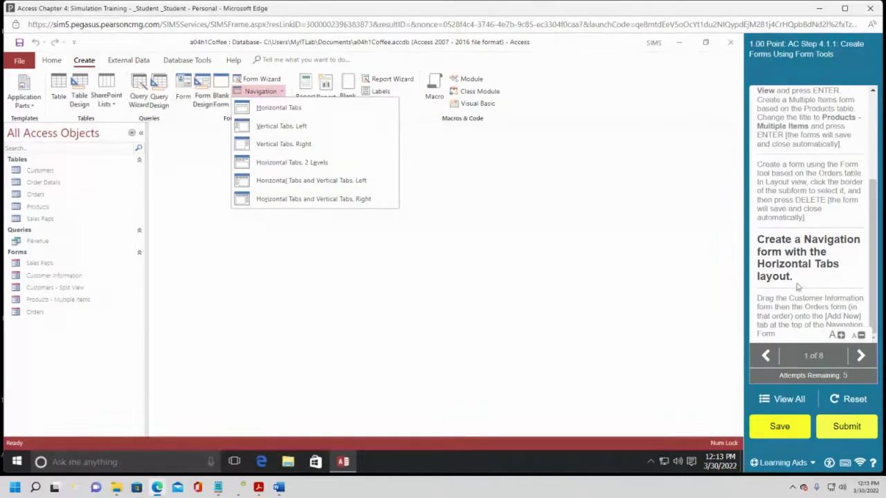
pyautogui.click(296, 111)
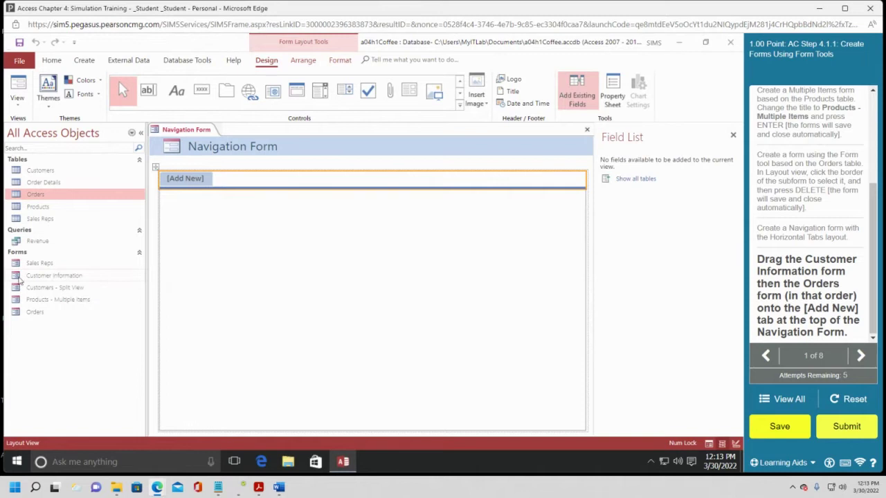
# Place the Customer Information form, then the Orders form, onto the [Add New] tab.
pyautogui.click(68, 274)
pyautogui.moveTo(68, 274); pyautogui.dragTo(185, 179)
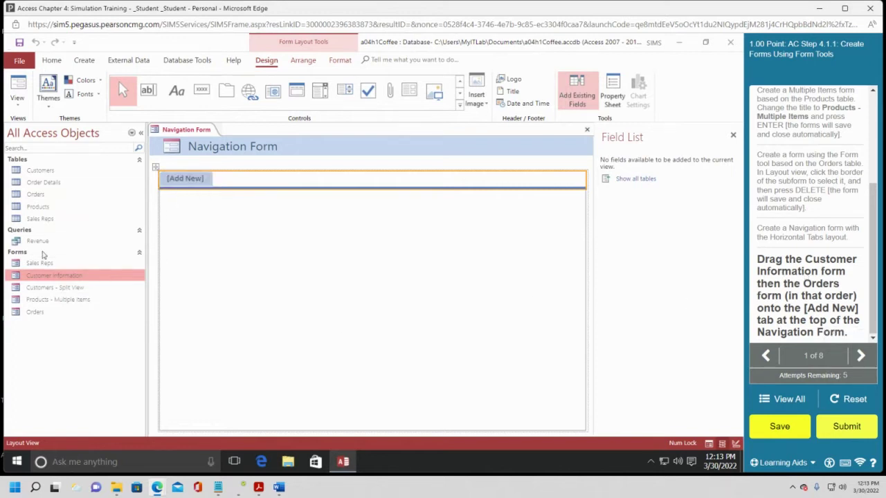
pyautogui.moveTo(40, 274); pyautogui.dragTo(180, 187)
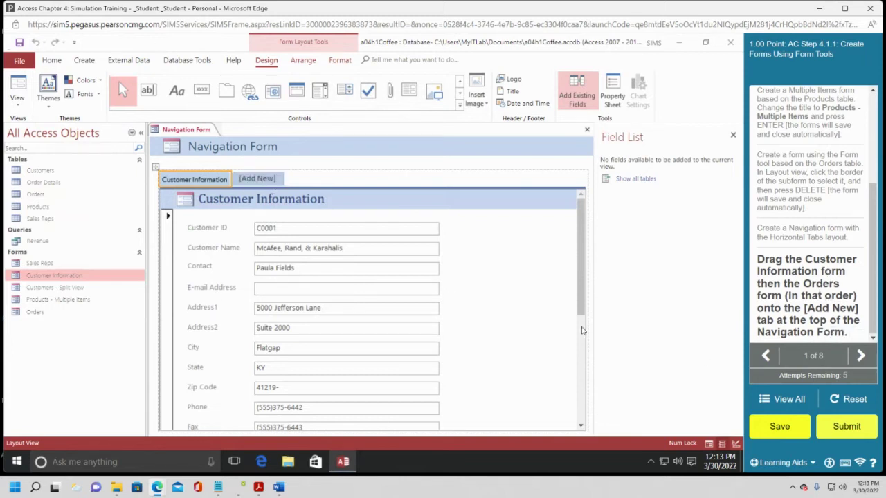
pyautogui.moveTo(38, 311); pyautogui.dragTo(263, 188)
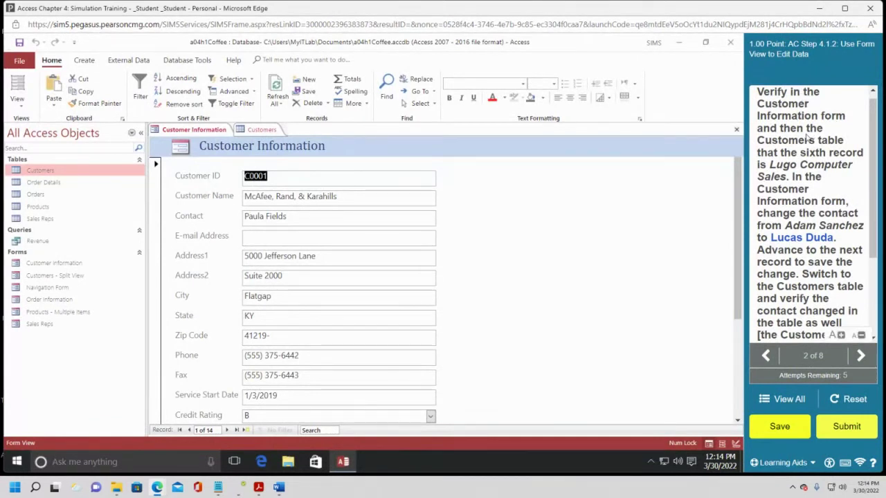
# Switch between the Customer Information form and Customers table, ending on the form.
pyautogui.click(213, 134)
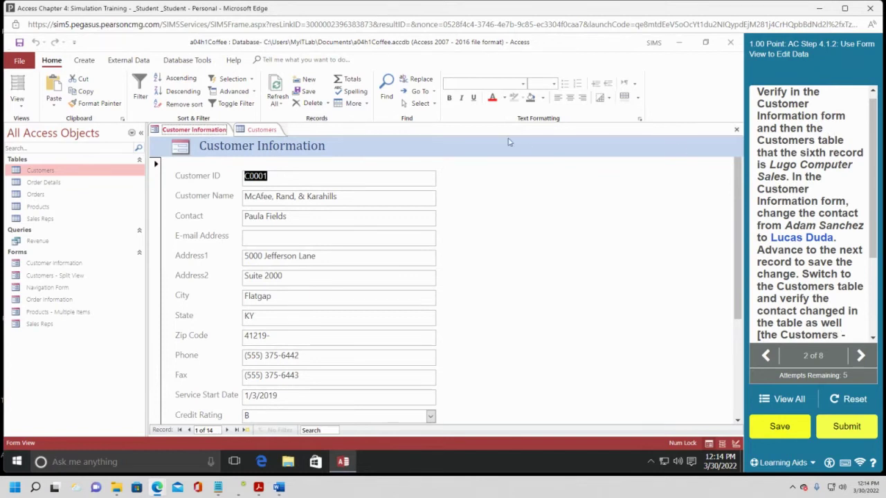
pyautogui.click(262, 130)
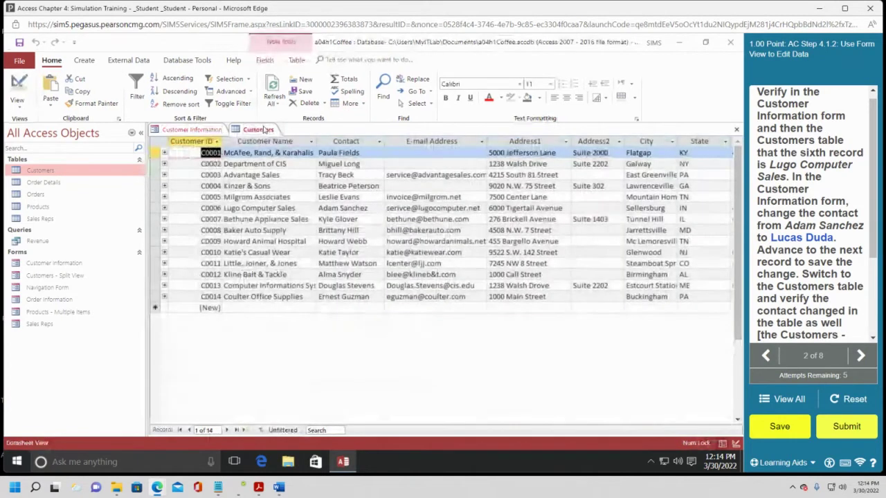
pyautogui.click(202, 130)
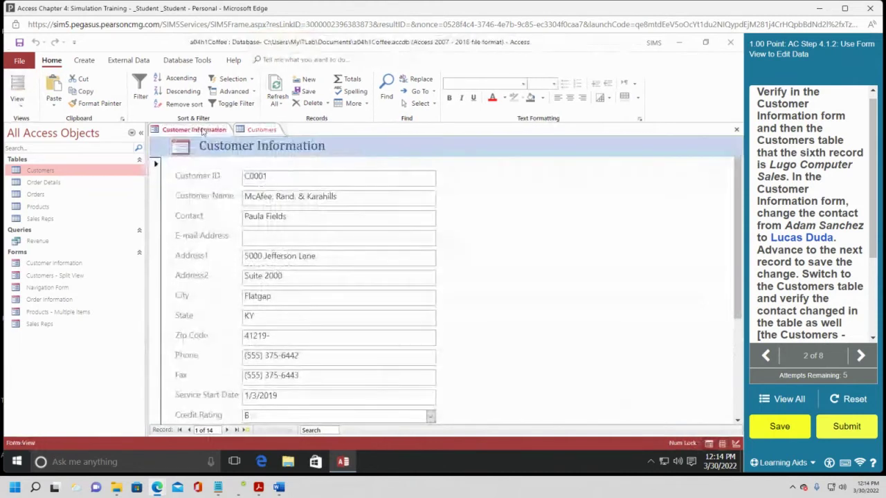
pyautogui.click(259, 130)
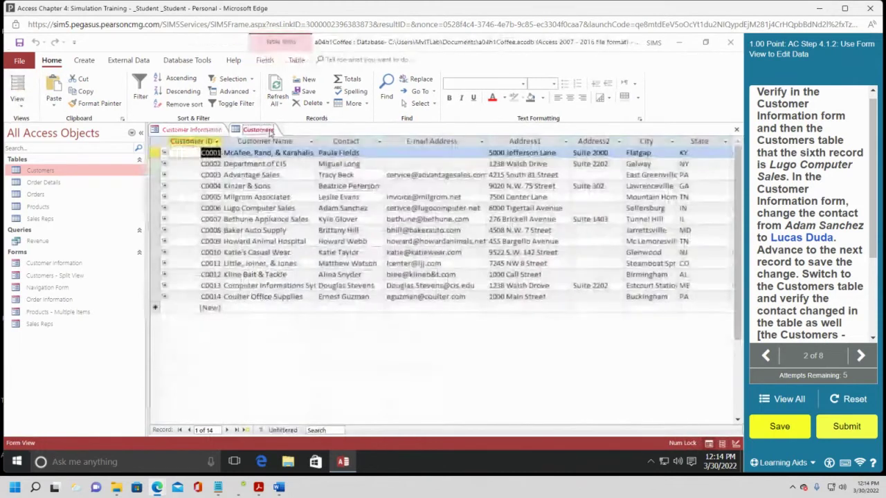
pyautogui.click(207, 130)
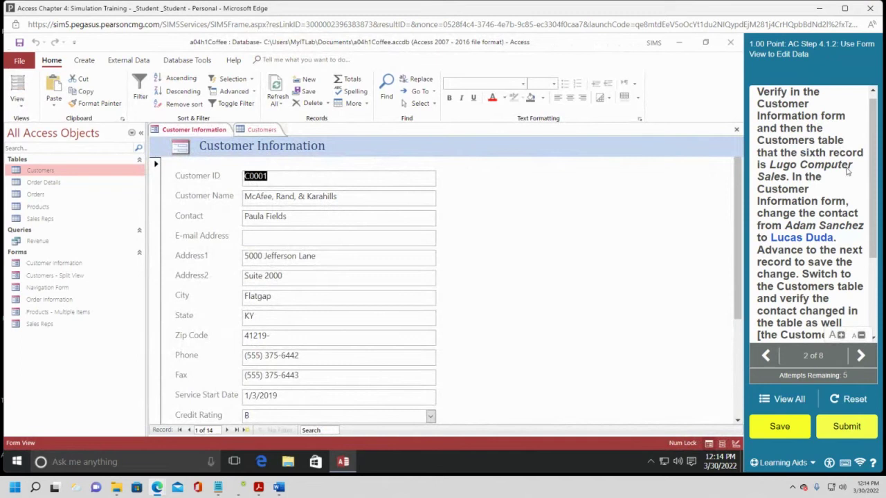
pyautogui.click(208, 138)
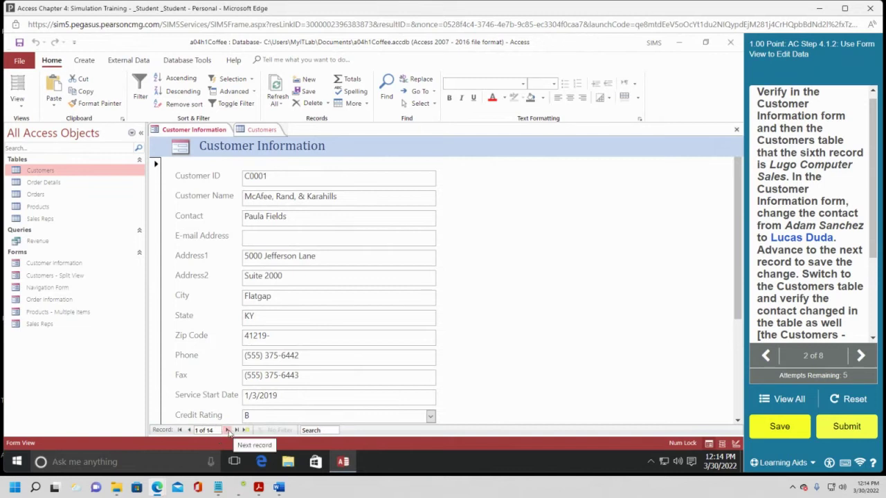
# Advance through the records to record 6 of 14, Lugo Computer Sales.
pyautogui.click(227, 429)
pyautogui.click(227, 429)
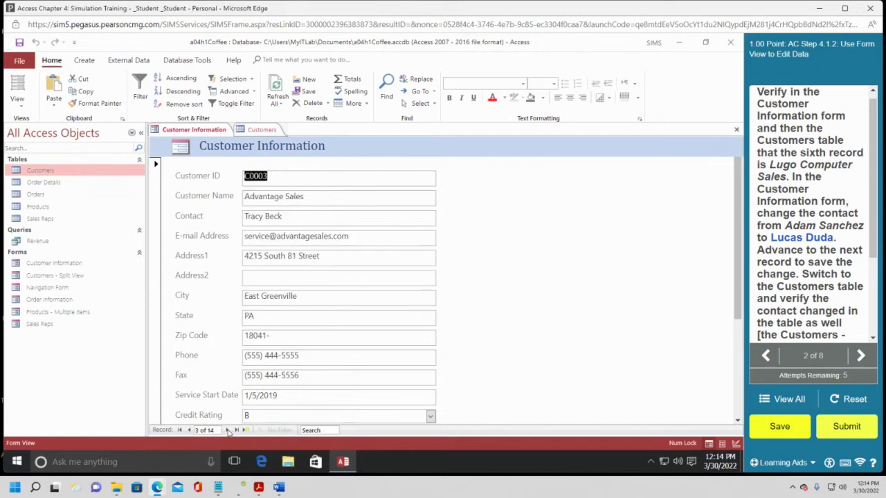
pyautogui.click(228, 430)
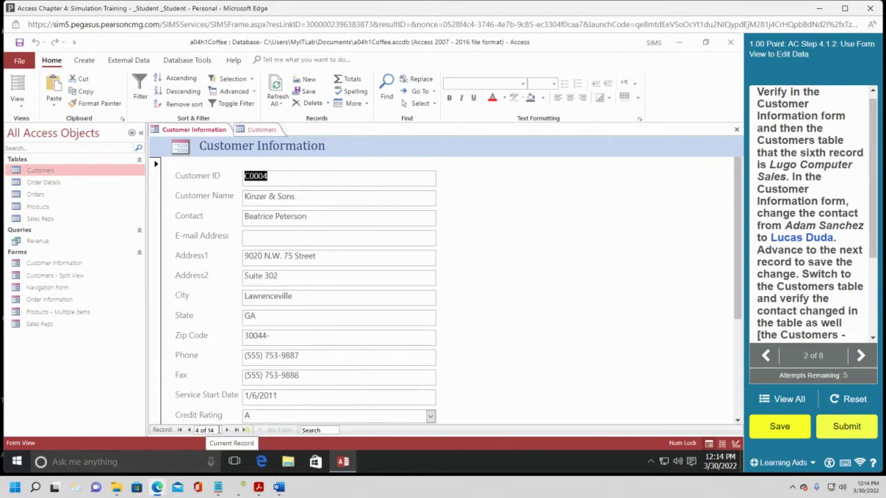
pyautogui.click(227, 430)
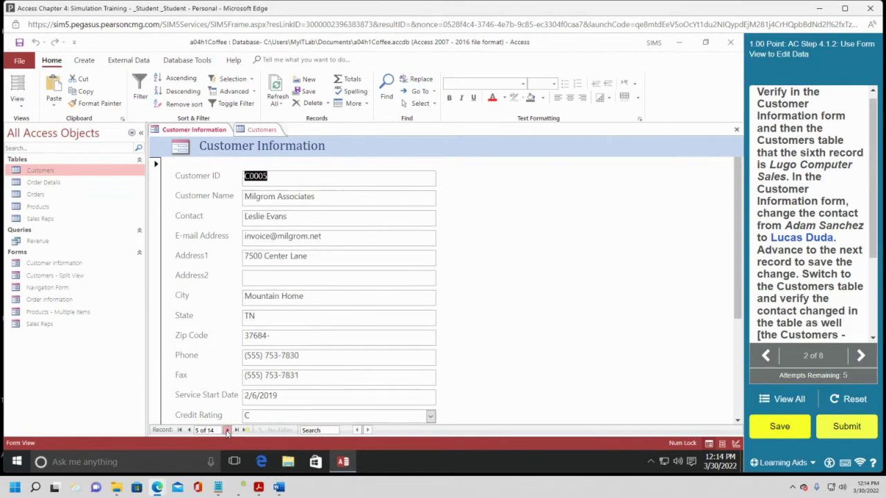
pyautogui.click(227, 431)
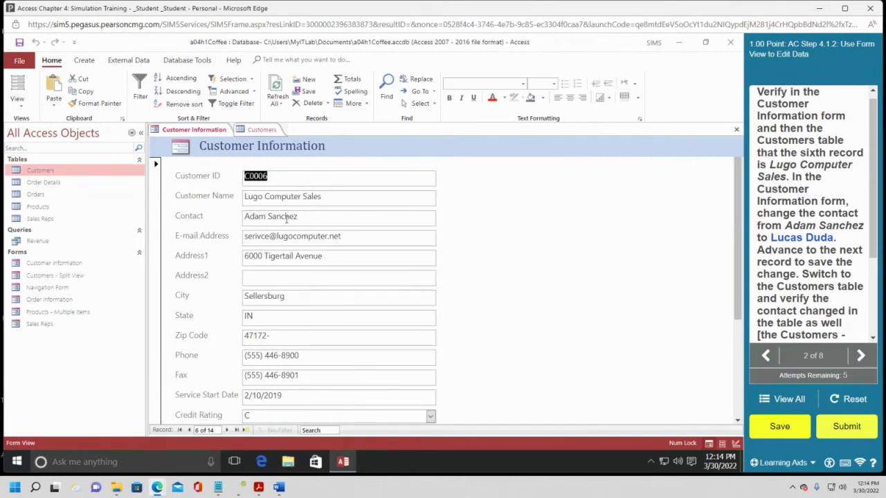
# Compare the sixth record in the Customers table with the Customer Information form.
pyautogui.click(303, 198)
pyautogui.click(262, 130)
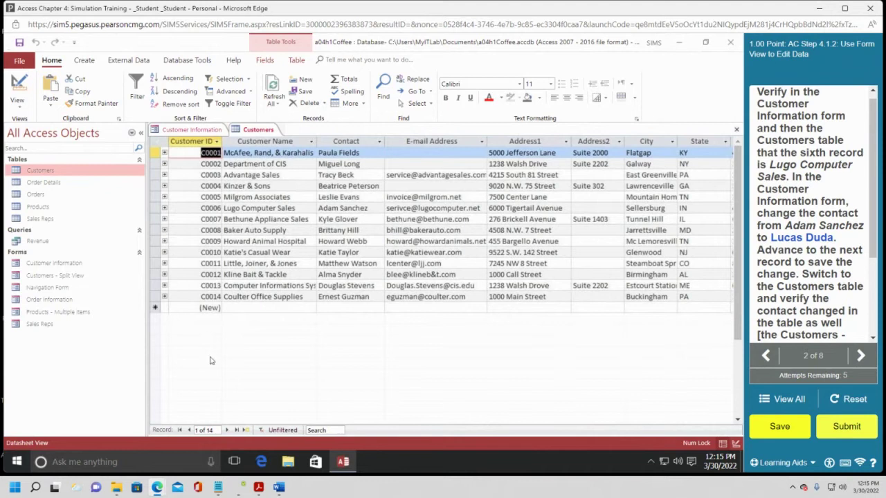
pyautogui.click(259, 131)
pyautogui.click(193, 130)
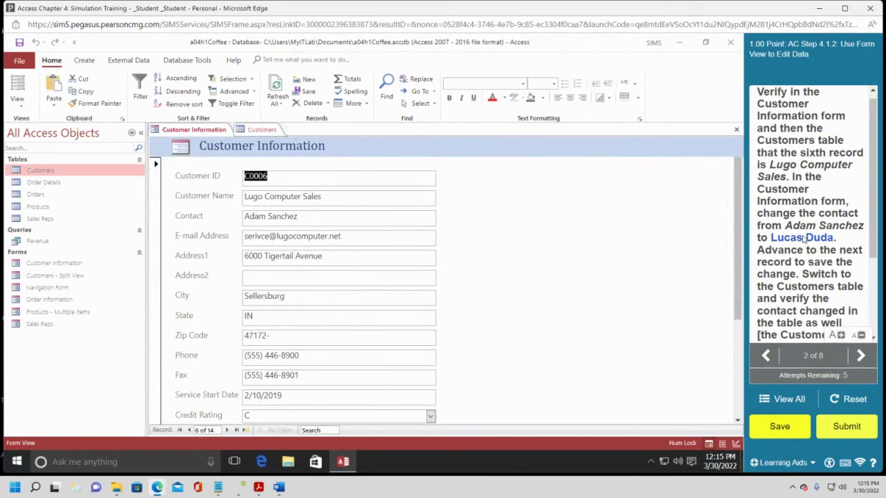
# Replace the Lugo Computer Sales contact with the new contact's name and save by moving to record 7.
pyautogui.click(299, 217)
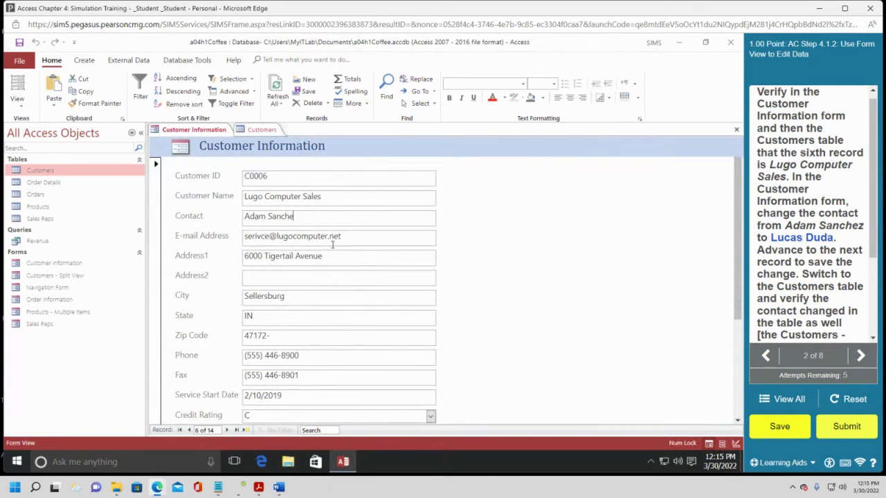
pyautogui.press('BackSpace')
pyautogui.press('BackSpace')
pyautogui.press('BackSpace')
pyautogui.press('BackSpace')
pyautogui.press('BackSpace')
pyautogui.press('BackSpace')
pyautogui.press('BackSpace')
pyautogui.press('BackSpace')
pyautogui.press('BackSpace')
pyautogui.press('BackSpace')
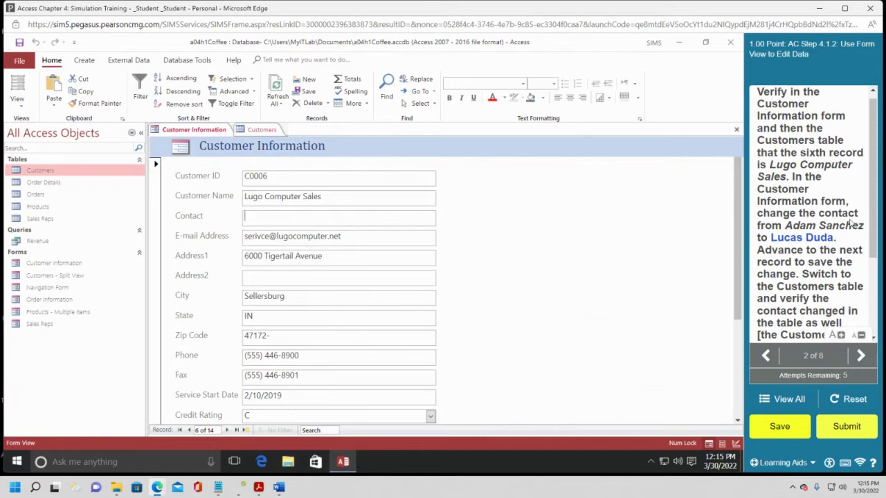
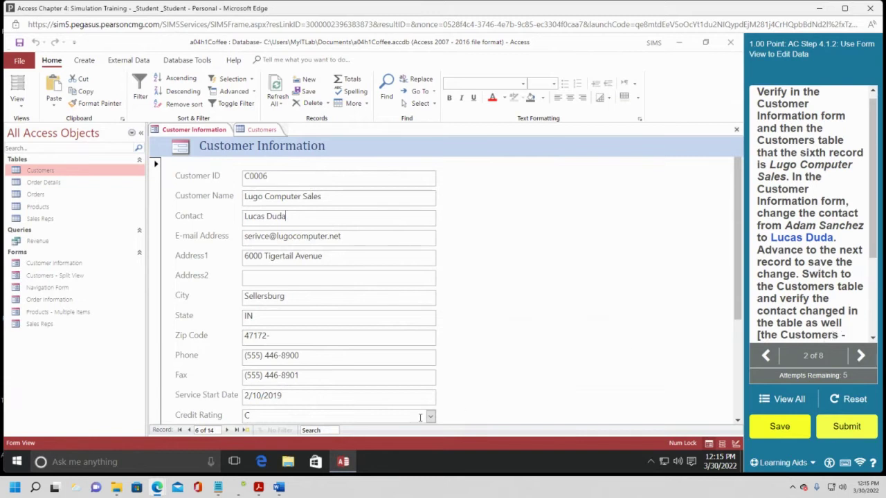
pyautogui.click(227, 430)
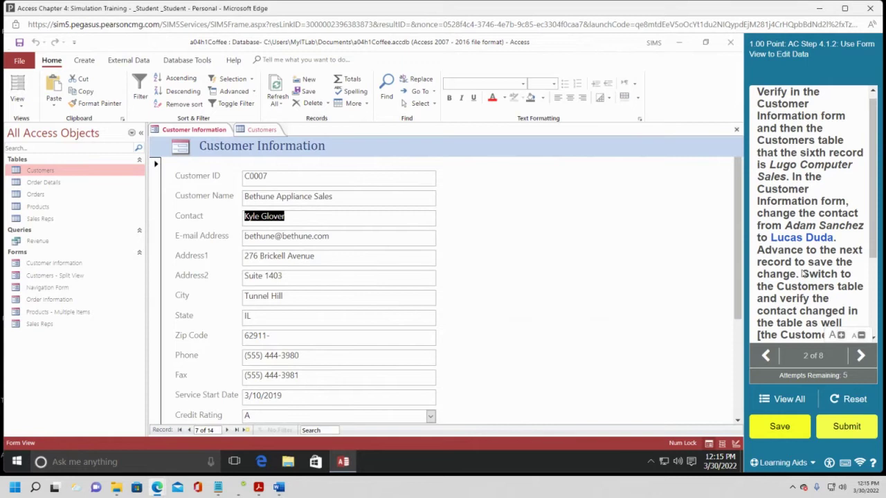
pyautogui.scroll(-1, 818, 299)
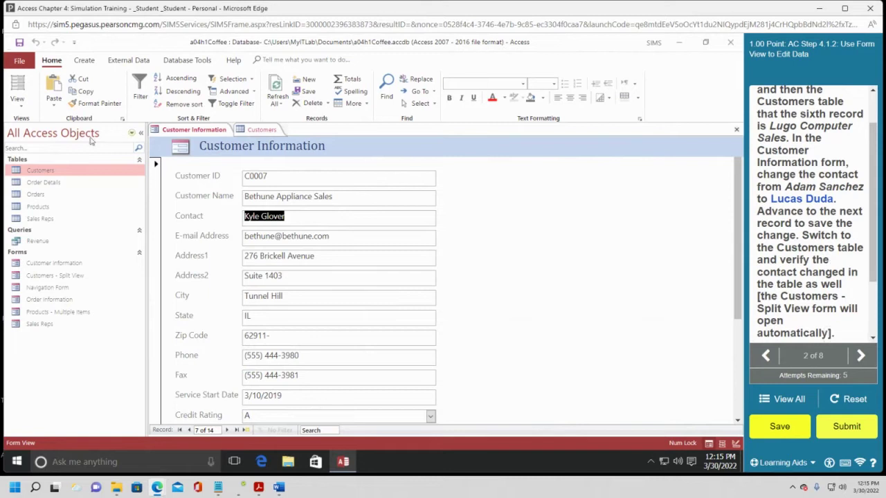
# Fix the swapped letters 'vi' in Lugo Computer Sales' e-mail address and commit the edit.
pyautogui.click(266, 130)
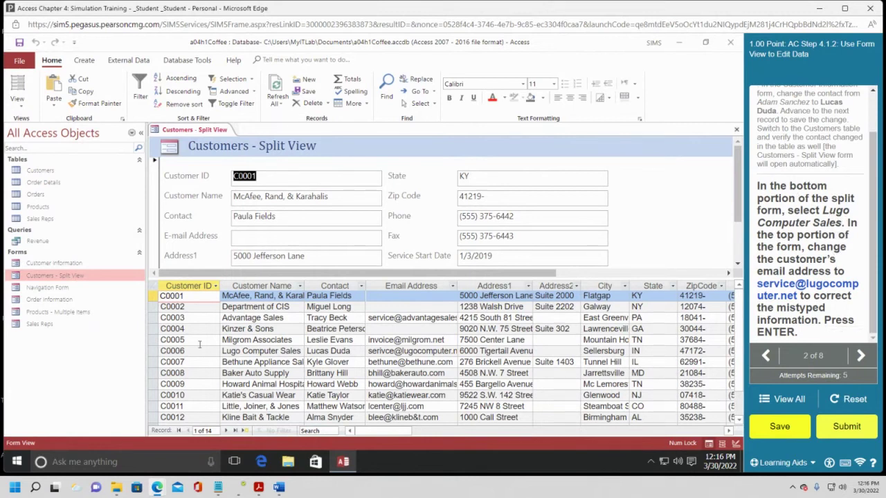
pyautogui.click(250, 351)
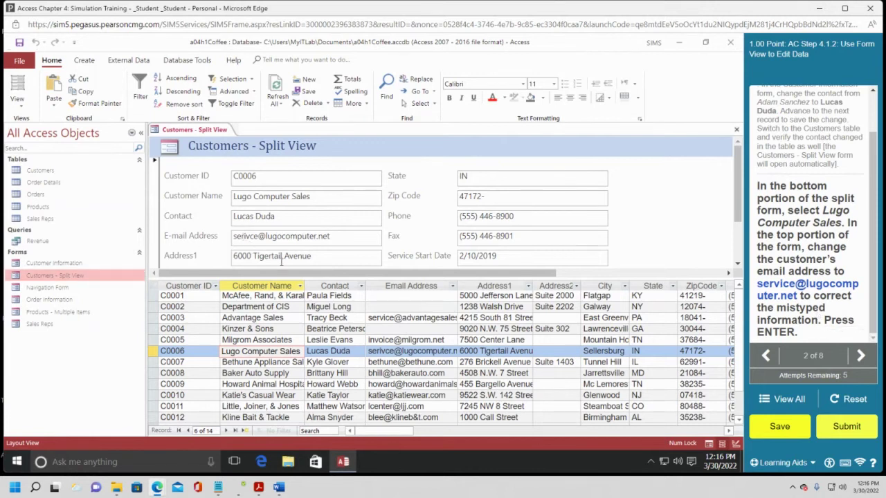
pyautogui.press('Delete')
pyautogui.press('Delete')
pyautogui.write('vi')
pyautogui.press('Return')
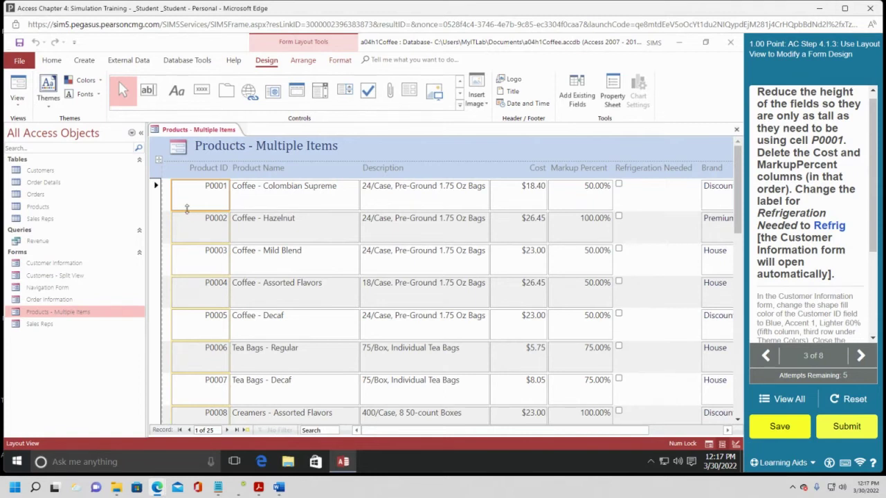
# Shorten the P0001 Product ID field so every product row just fits its text.
pyautogui.moveTo(186, 208); pyautogui.dragTo(186, 188)
pyautogui.moveTo(186, 188); pyautogui.dragTo(189, 195)
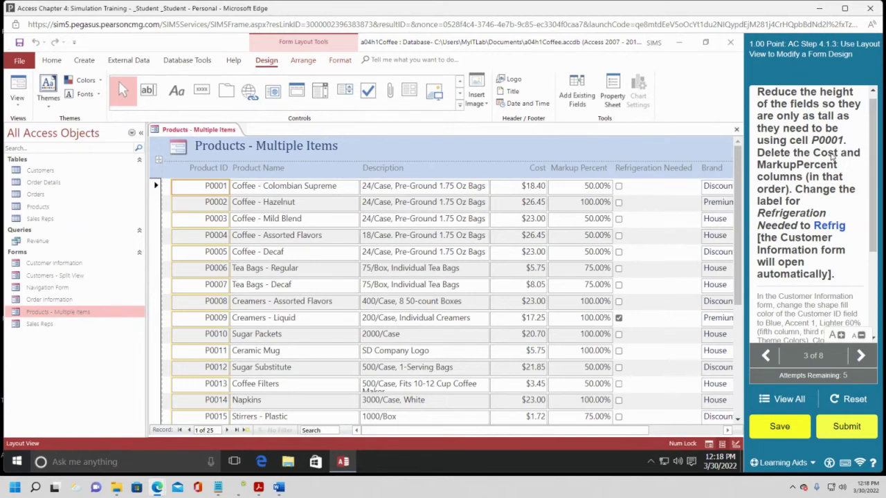
pyautogui.click(510, 187)
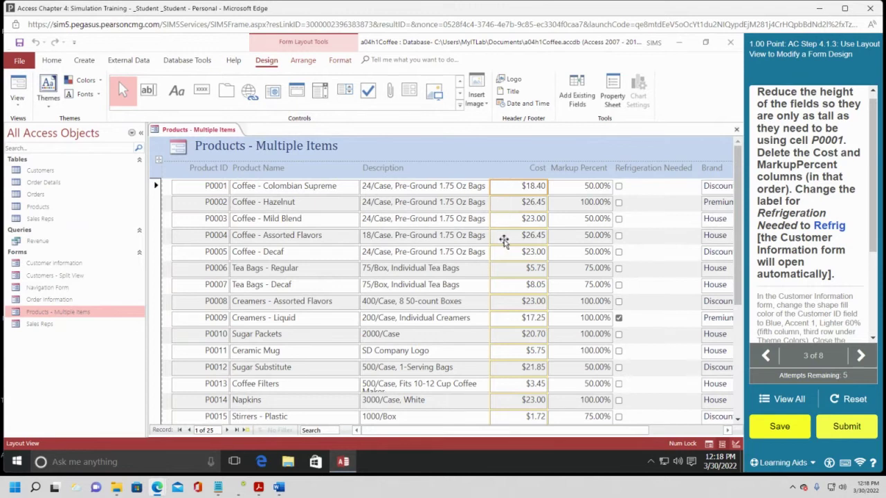
# Select the entire Cost column with Arrange > Select Column and delete it.
pyautogui.click(529, 169)
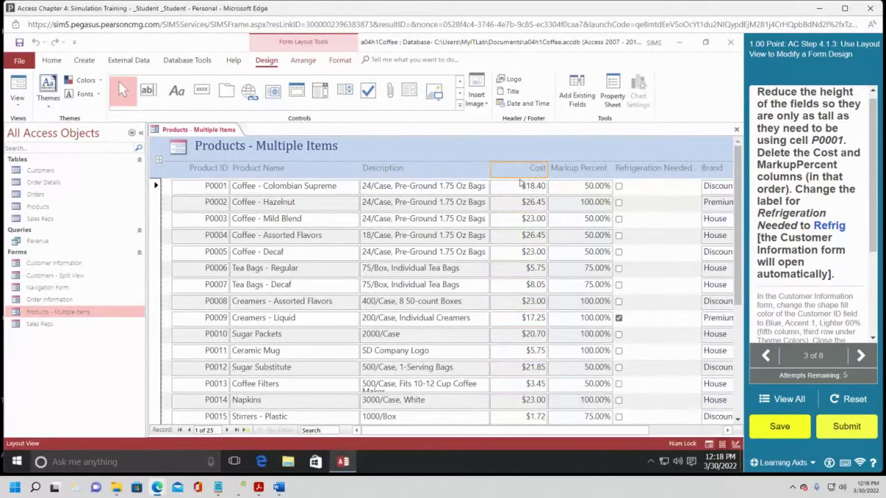
pyautogui.click(520, 184)
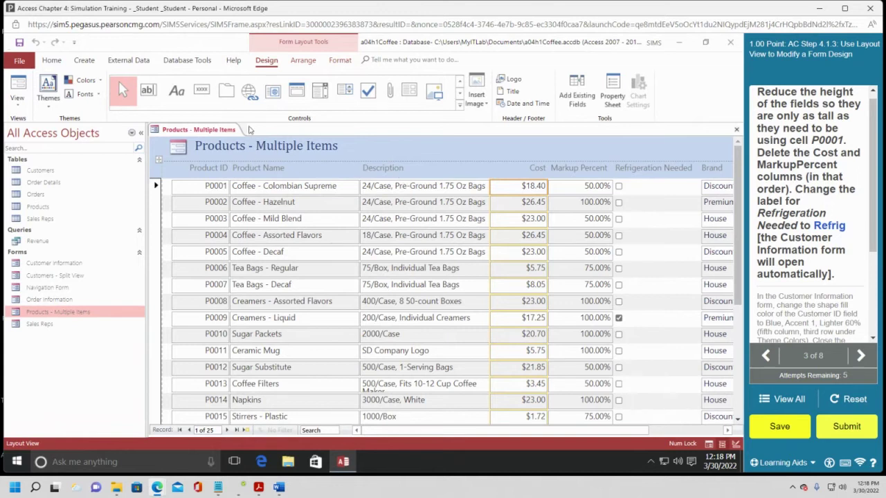
pyautogui.click(304, 61)
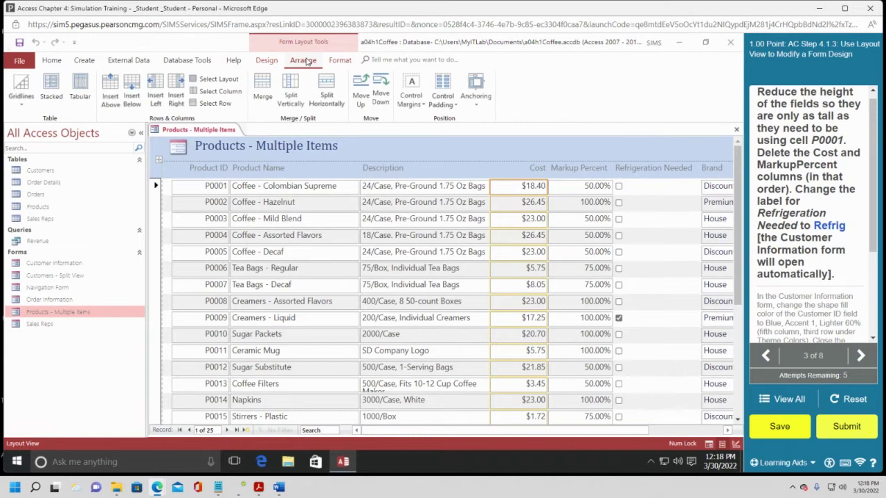
pyautogui.click(336, 62)
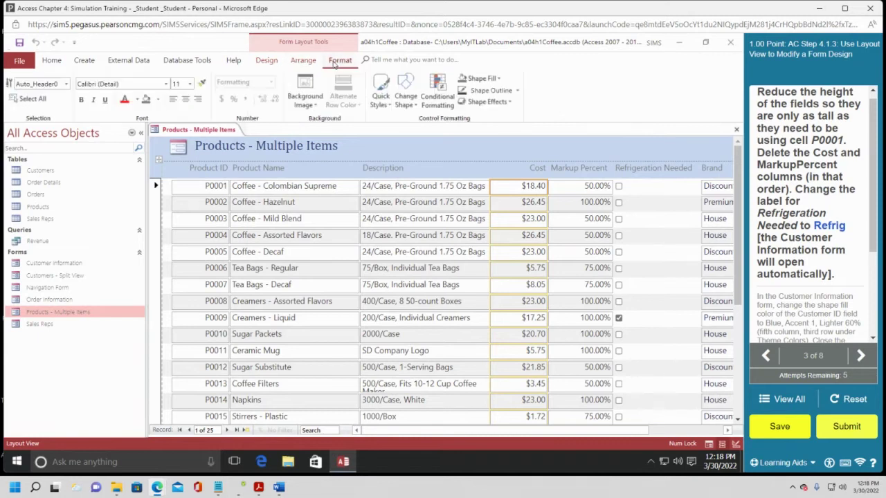
pyautogui.click(309, 62)
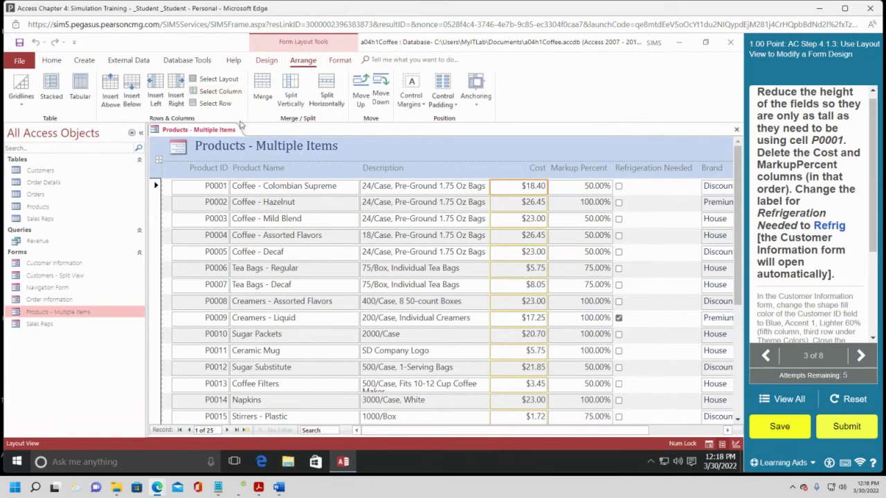
pyautogui.click(224, 92)
pyautogui.press('Delete')
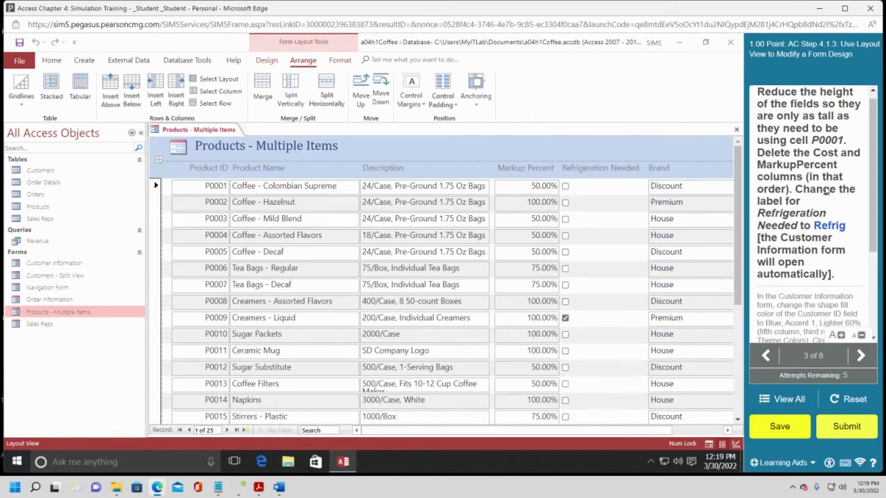
# Select the whole Markup Percent column and delete it.
pyautogui.click(539, 183)
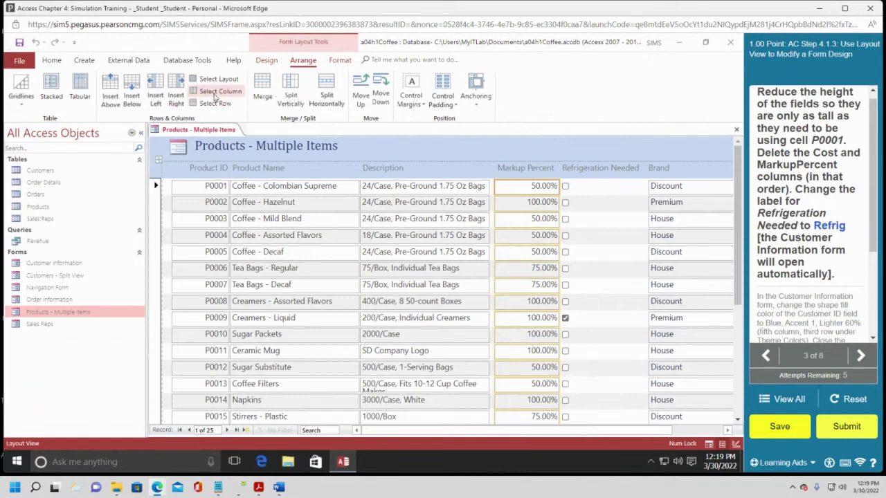
pyautogui.click(214, 97)
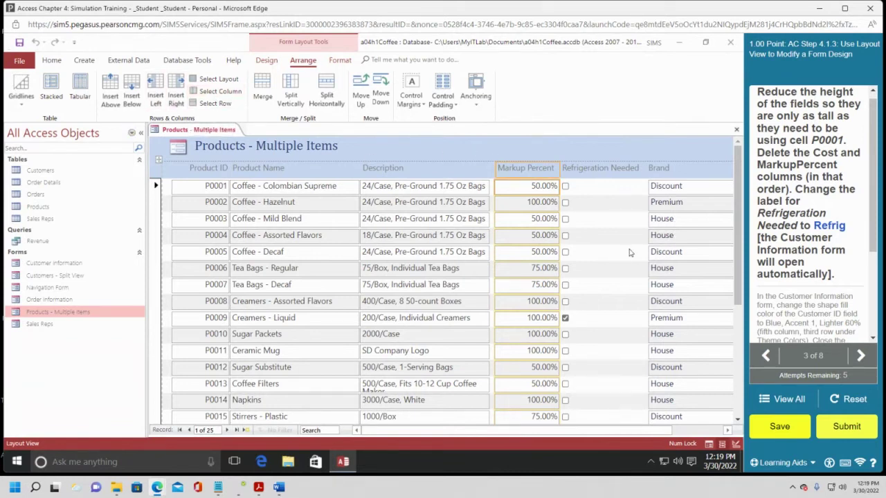
pyautogui.press('Delete')
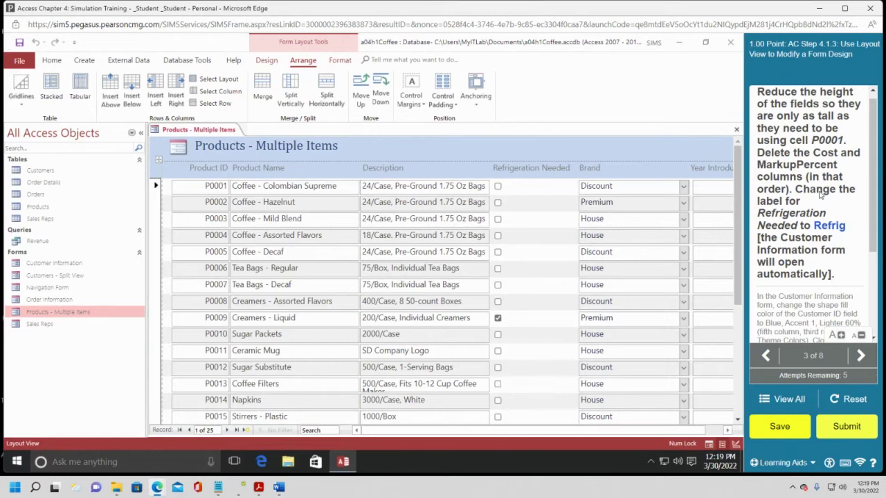
# Select the Refrigeration Needed heading and edit its text to read Refrig.
pyautogui.click(534, 170)
pyautogui.click(547, 168)
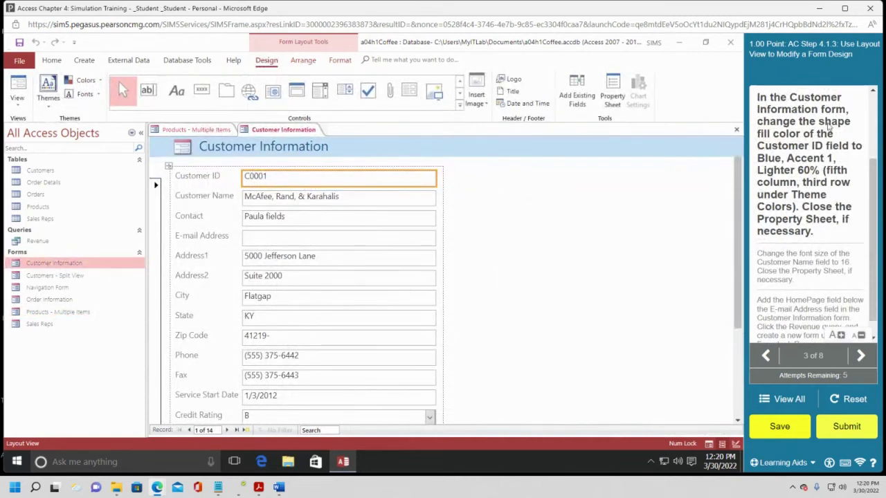
# Apply a Blue, Accent 1, Lighter 60% shape fill to the Customer ID field.
pyautogui.moveTo(875, 208)
pyautogui.mouseDown()
pyautogui.moveTo(877, 198)
pyautogui.moveTo(882, 210)
pyautogui.mouseUp()
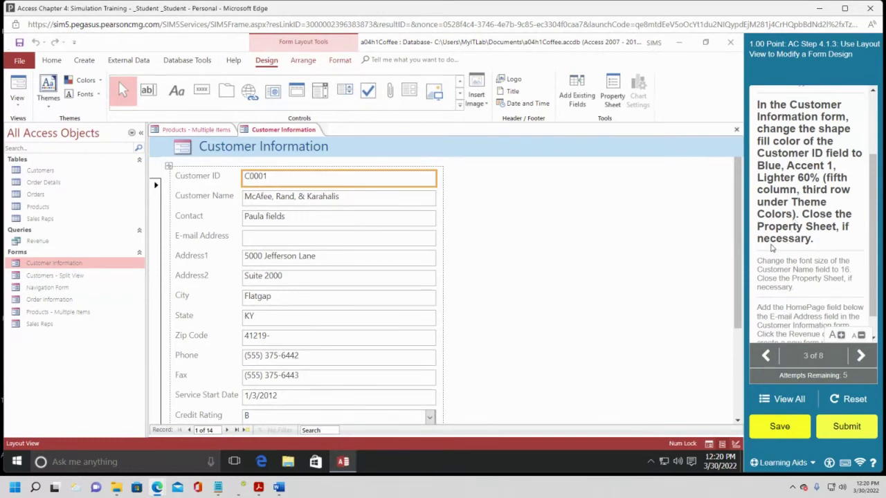
pyautogui.click(340, 61)
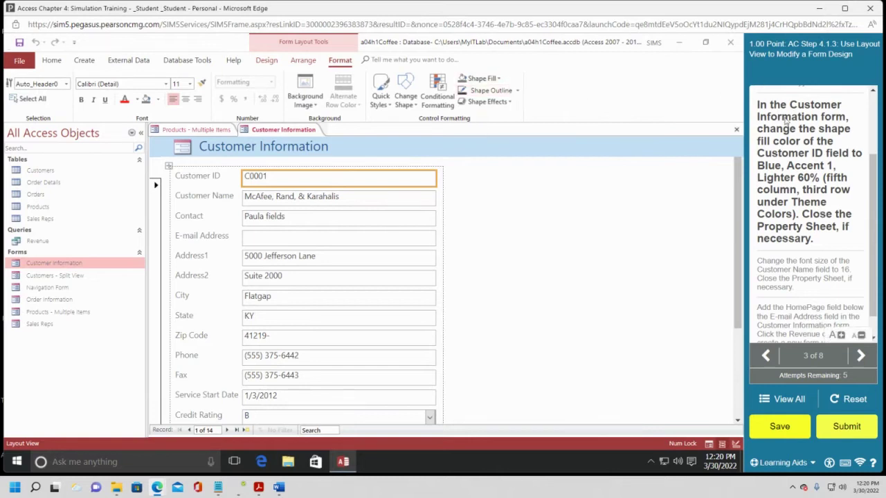
pyautogui.click(484, 78)
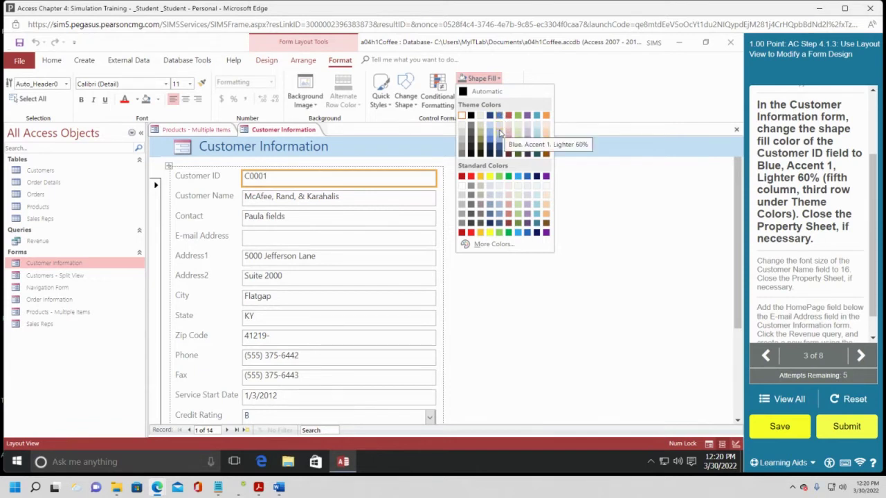
pyautogui.click(499, 132)
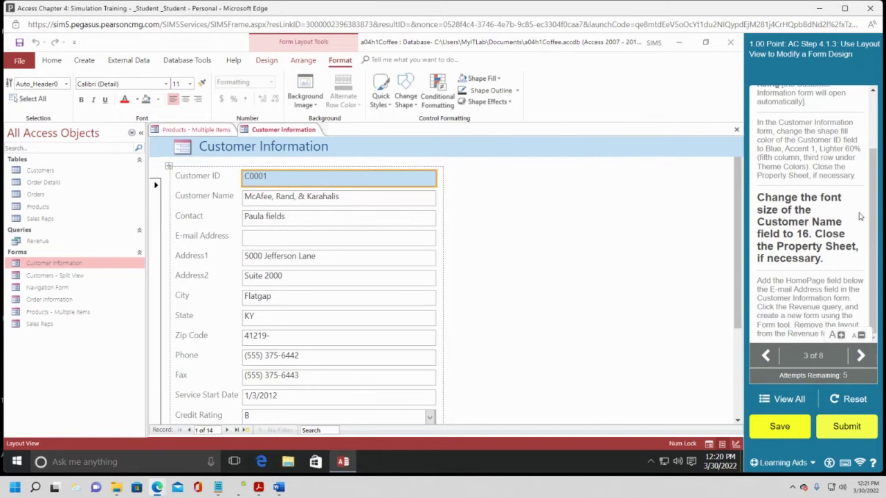
# Set the Customer Name field's font size to 16 point.
pyautogui.click(286, 193)
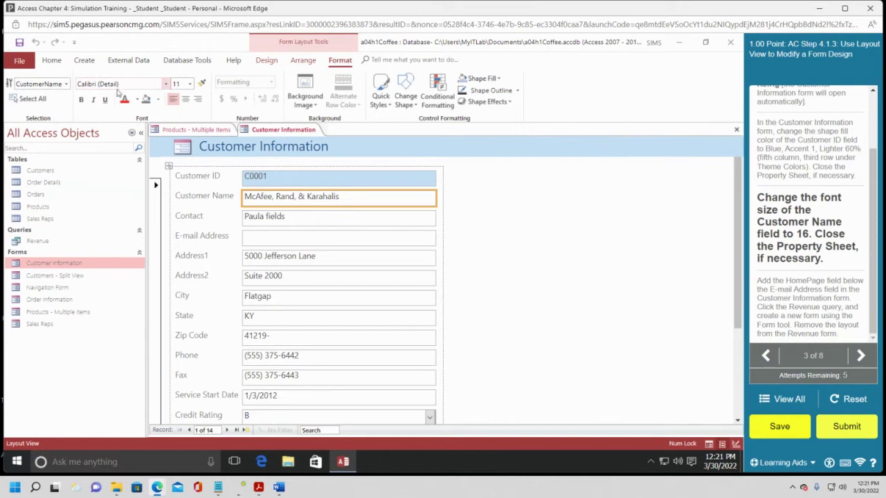
pyautogui.click(191, 84)
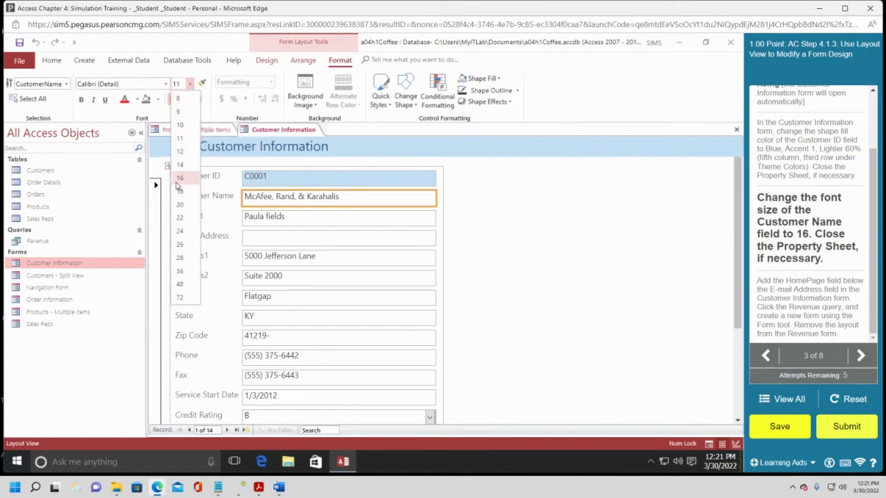
pyautogui.click(179, 180)
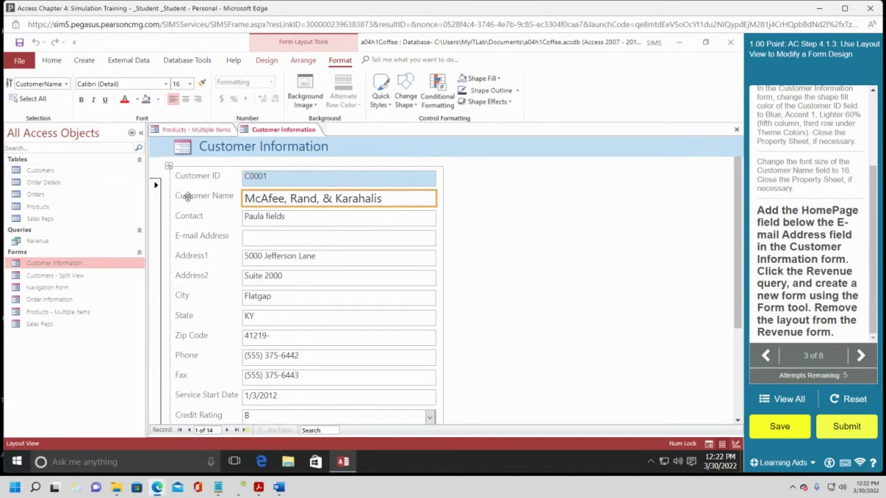
pyautogui.click(58, 173)
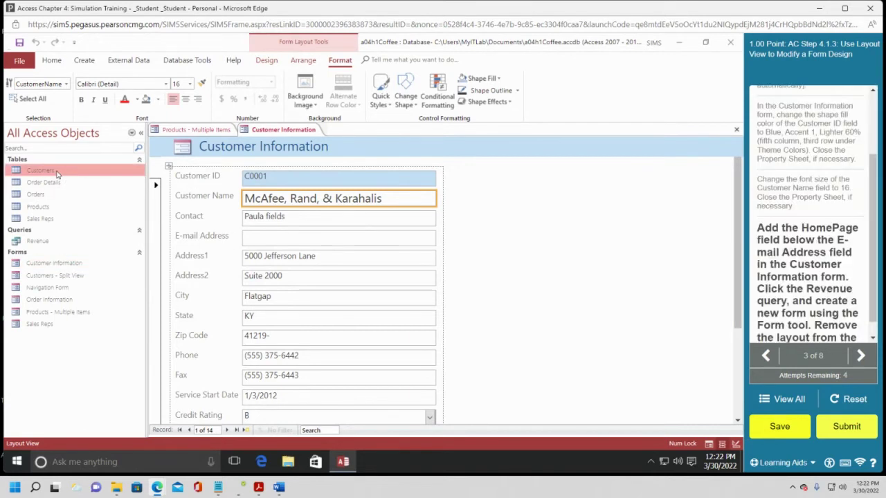
pyautogui.click(57, 173)
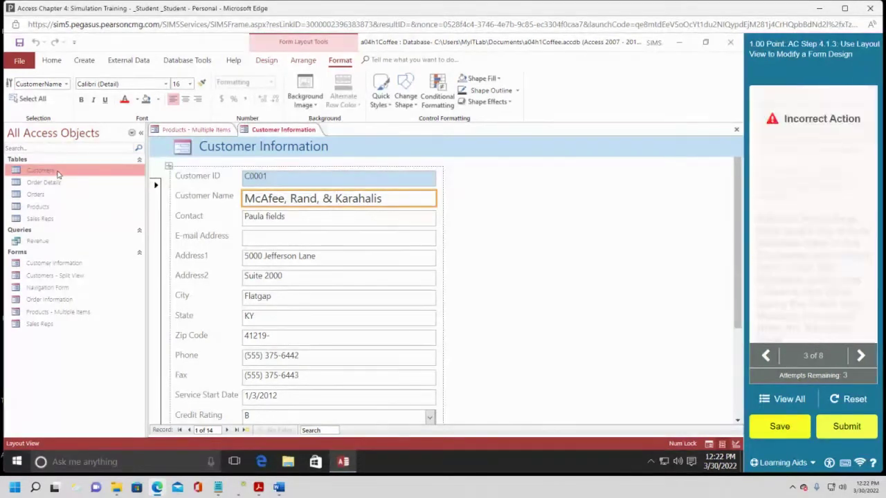
pyautogui.rightClick(48, 174)
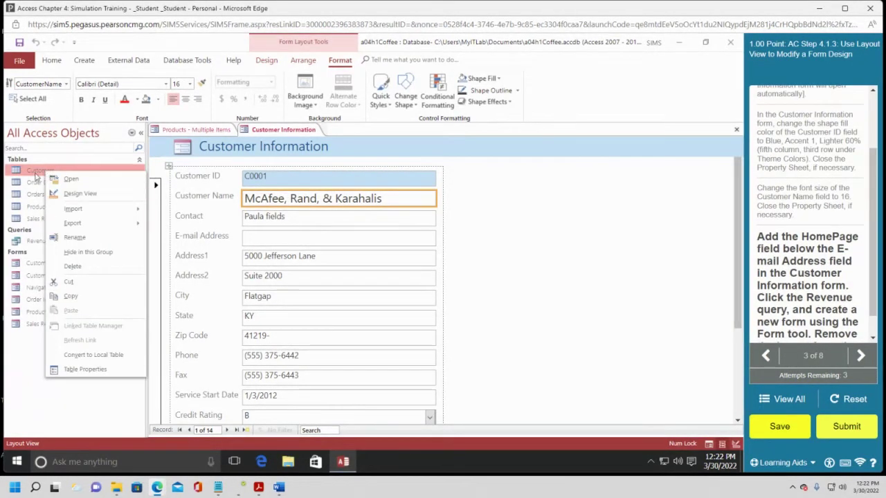
pyautogui.click(34, 177)
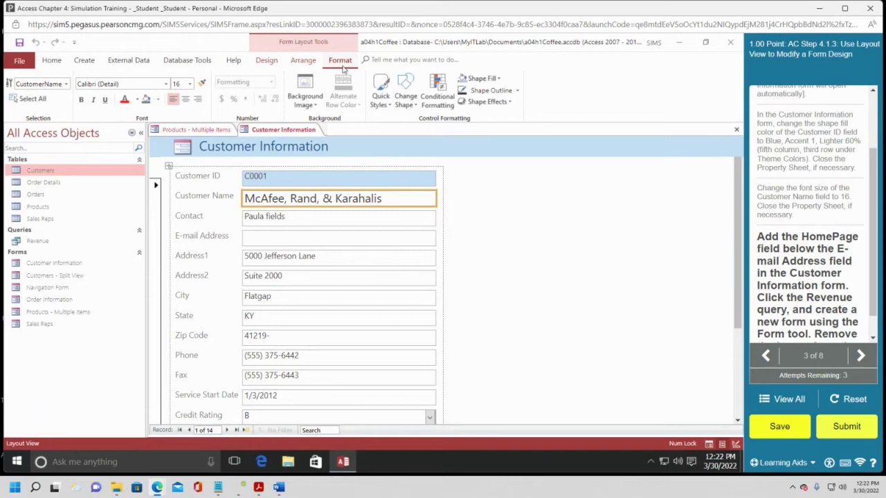
pyautogui.click(303, 61)
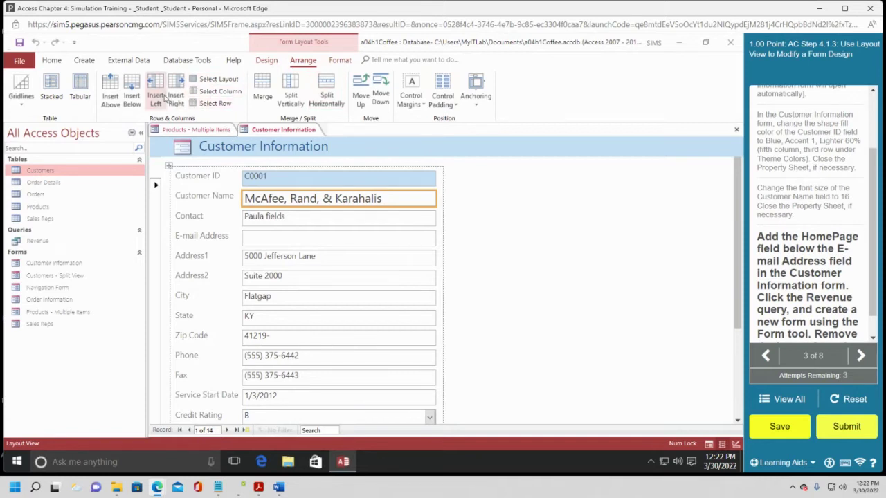
pyautogui.click(266, 62)
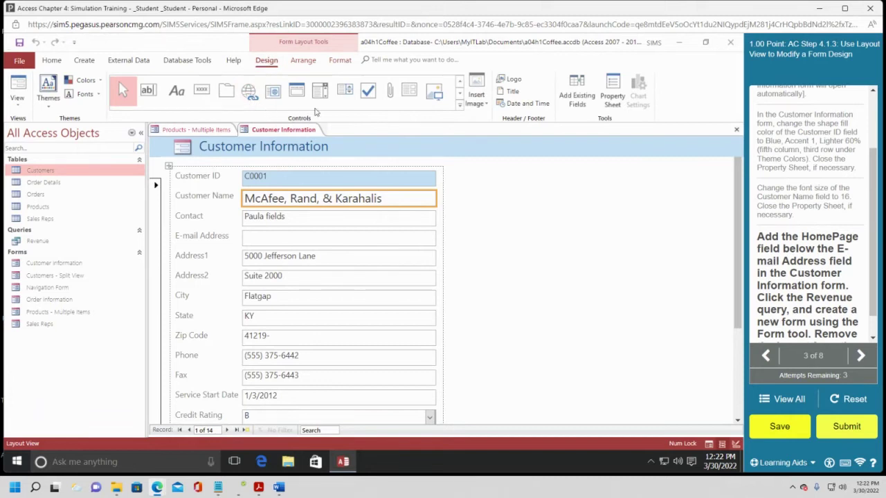
# Show the Field List with Add Existing Fields and scroll to find HomePage.
pyautogui.click(578, 99)
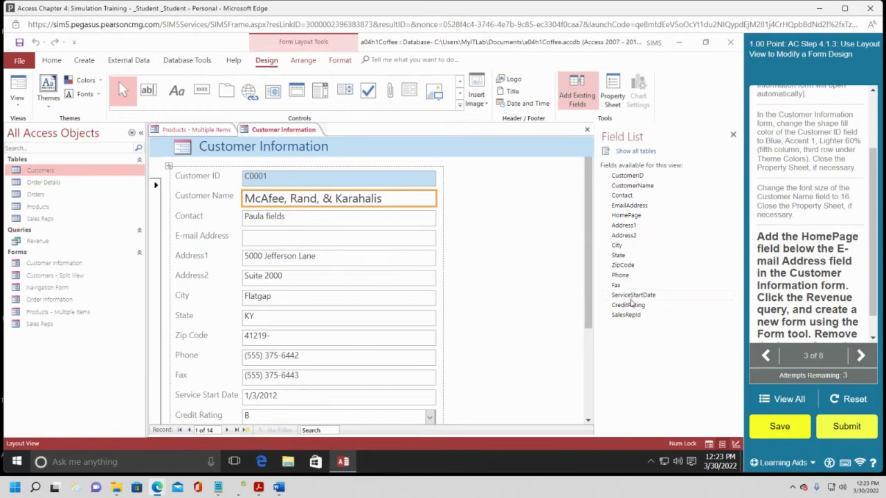
pyautogui.scroll(-1, 188, 349)
pyautogui.scroll(-1, 188, 350)
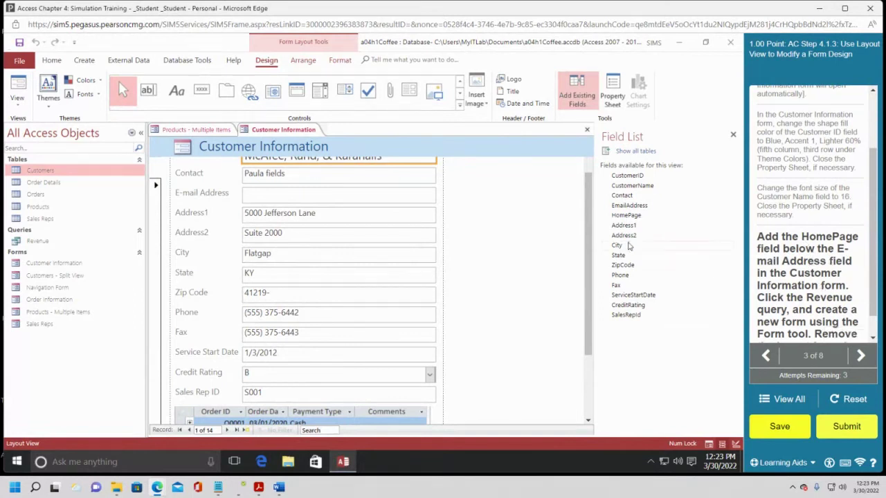
# Place the HomePage field below E-mail Address, then select the Revenue query in the Navigation Pane.
pyautogui.moveTo(627, 216); pyautogui.dragTo(284, 204)
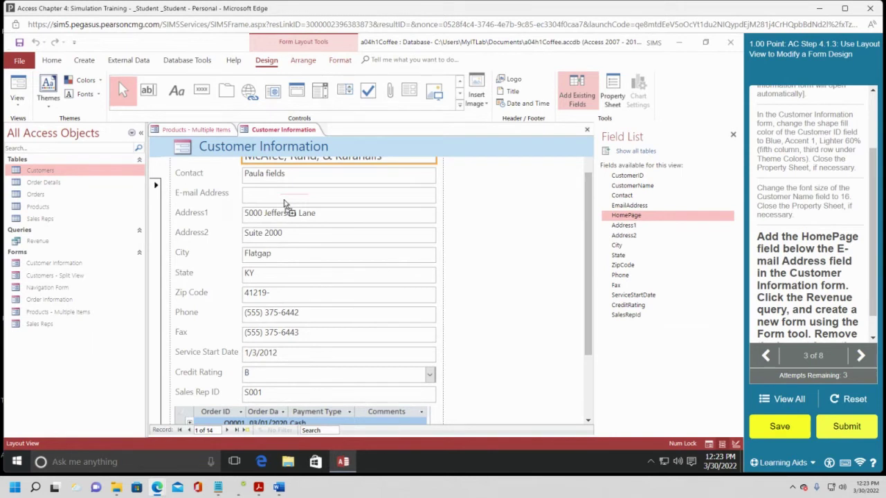
pyautogui.moveTo(285, 203); pyautogui.dragTo(280, 203)
pyautogui.moveTo(280, 202); pyautogui.dragTo(300, 217)
pyautogui.moveTo(298, 211); pyautogui.dragTo(297, 211)
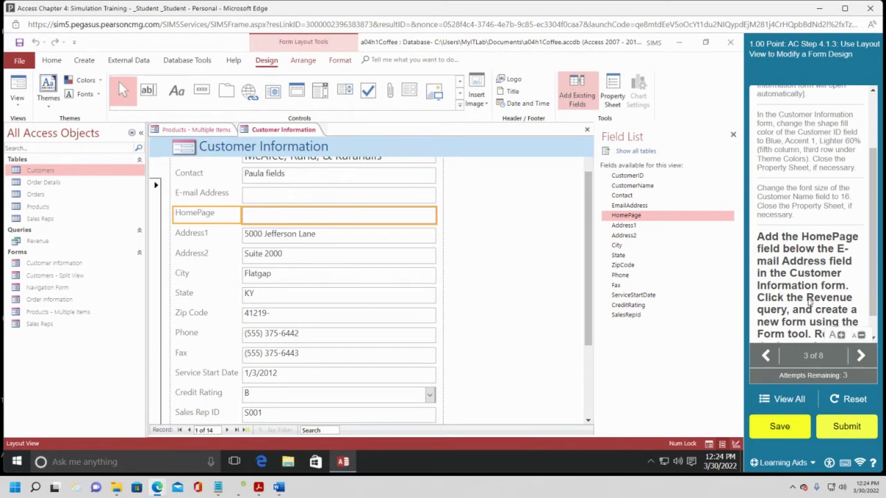
pyautogui.click(36, 241)
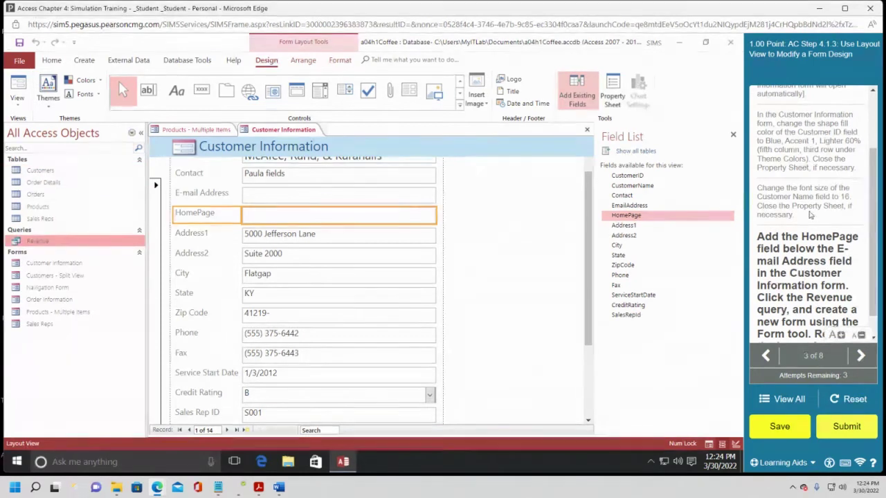
pyautogui.scroll(-1, 873, 266)
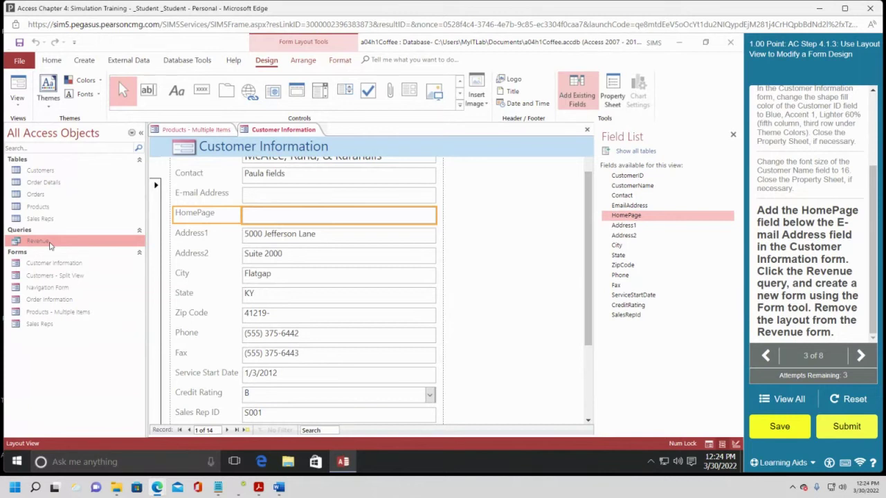
# Create a Revenue form from the Revenue query using Create > Form.
pyautogui.click(86, 61)
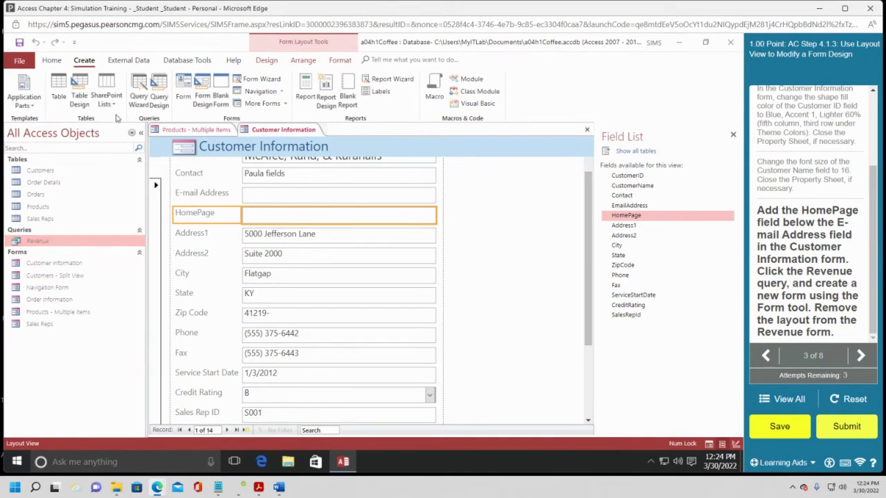
pyautogui.click(183, 86)
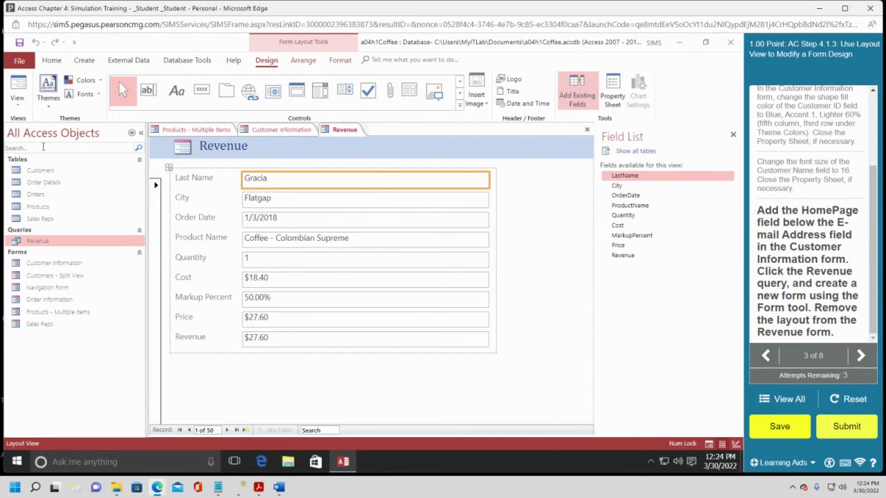
pyautogui.click(19, 108)
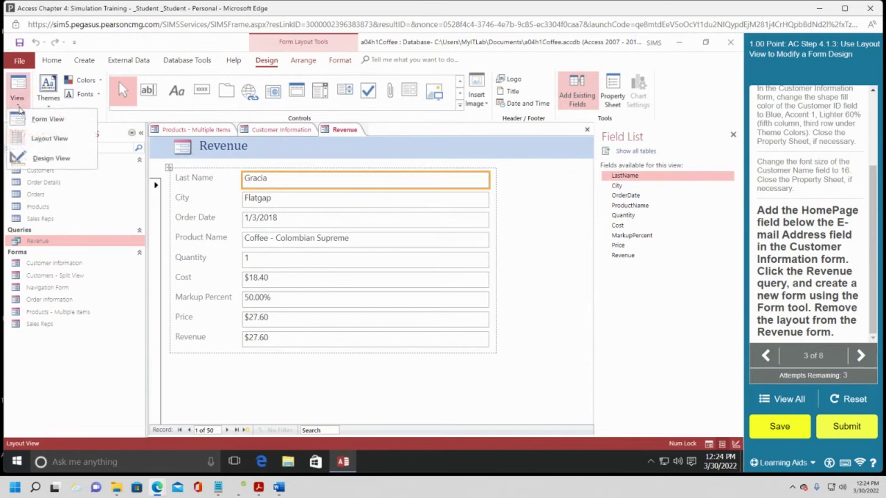
# Switch the new Revenue form to Design View.
pyautogui.click(50, 158)
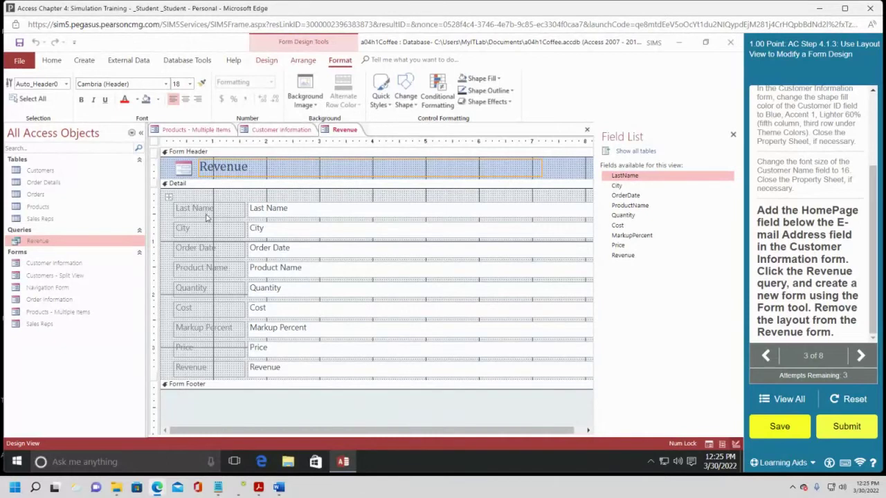
# Select the nine labels from Last Name through Revenue.
pyautogui.click(203, 210)
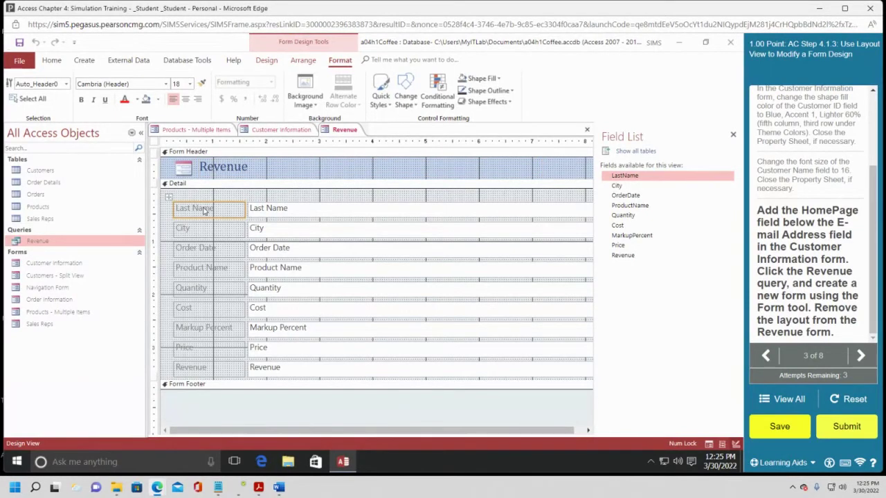
pyautogui.keyDown('shift'); pyautogui.click(204, 229); pyautogui.keyUp('shift')
pyautogui.keyDown('shift'); pyautogui.click(201, 253); pyautogui.keyUp('shift')
pyautogui.keyDown('shift'); pyautogui.click(200, 270); pyautogui.keyUp('shift')
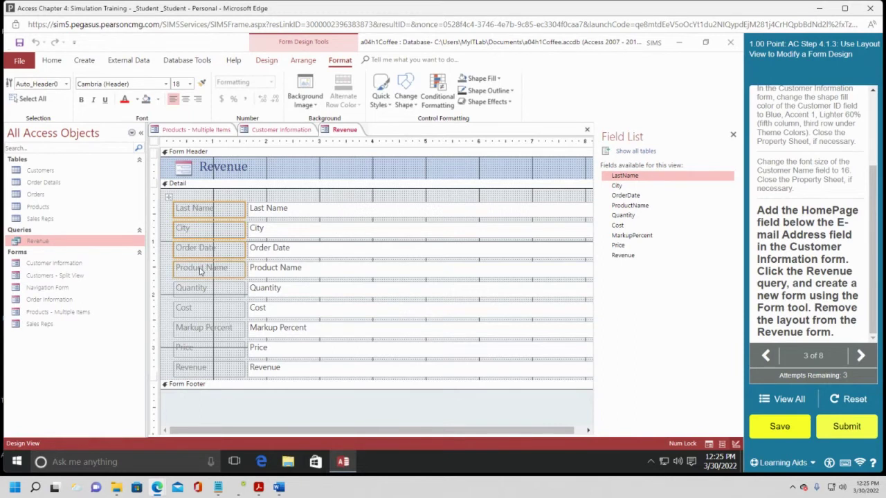
pyautogui.keyDown('shift'); pyautogui.click(201, 289); pyautogui.keyUp('shift')
pyautogui.keyDown('shift'); pyautogui.click(195, 311); pyautogui.keyUp('shift')
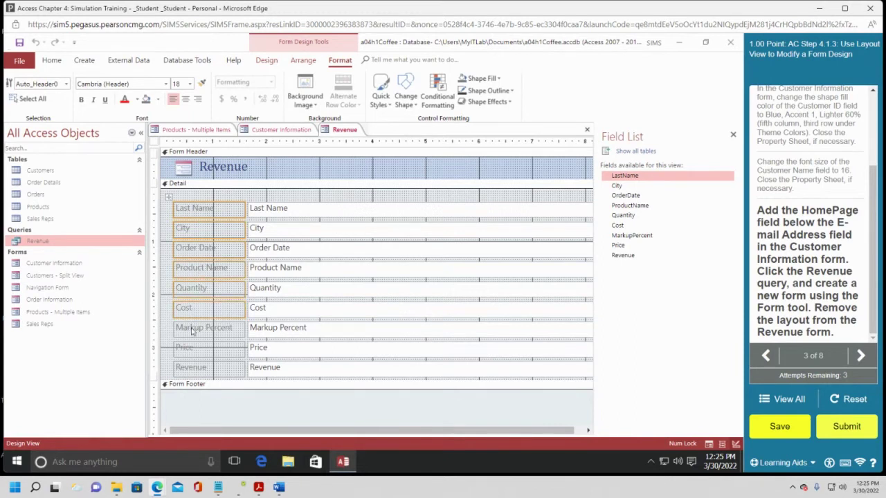
pyautogui.keyDown('shift'); pyautogui.click(194, 330); pyautogui.keyUp('shift')
pyautogui.keyDown('shift'); pyautogui.click(193, 348); pyautogui.keyUp('shift')
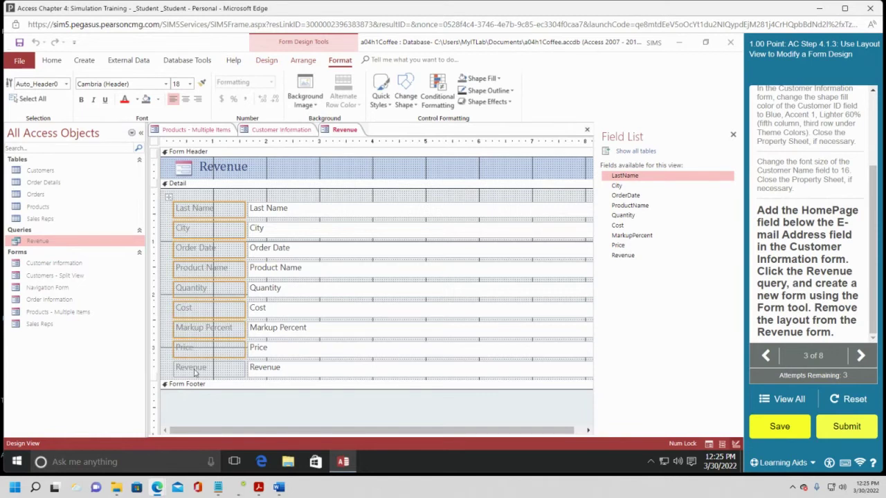
pyautogui.keyDown('shift'); pyautogui.click(195, 373); pyautogui.keyUp('shift')
# Restart from Last Name and select every label and text box through Revenue.
pyautogui.click(229, 216)
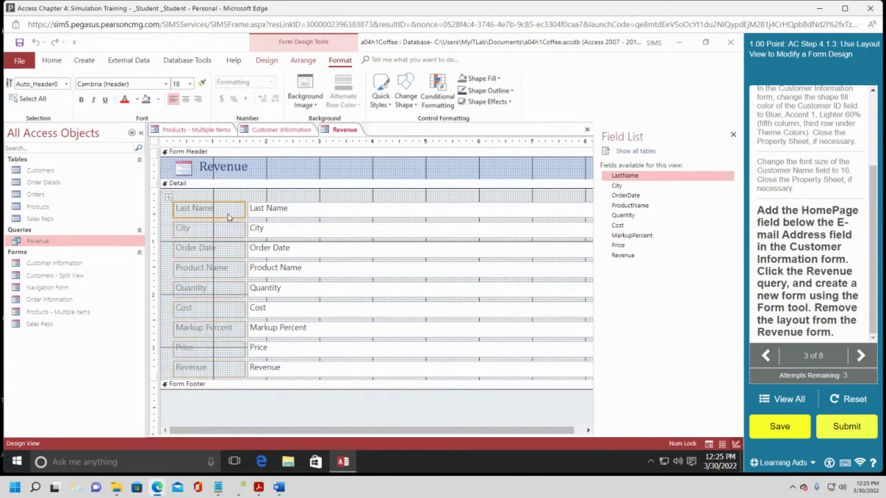
pyautogui.keyDown('shift'); pyautogui.click(311, 378); pyautogui.keyUp('shift')
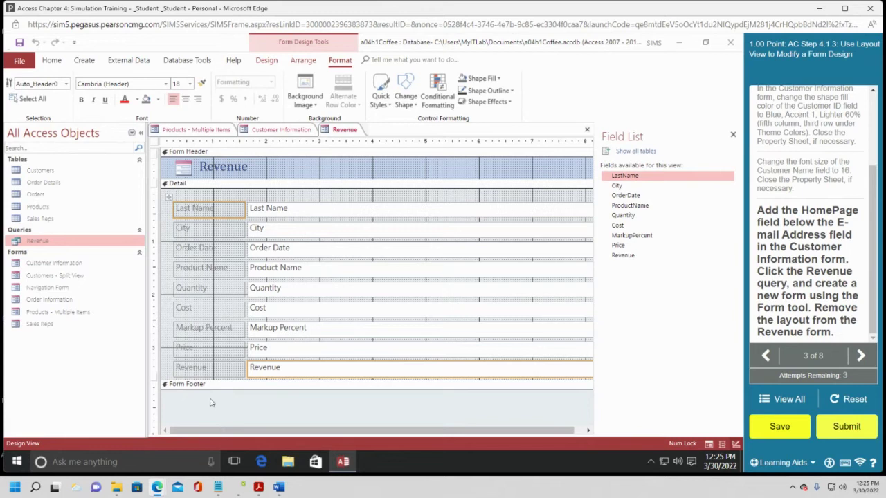
pyautogui.click(219, 211)
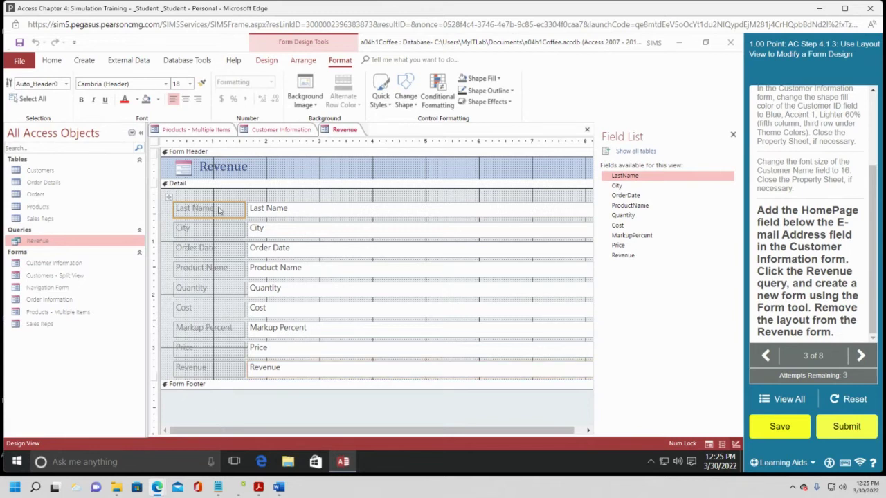
pyautogui.keyDown('shift'); pyautogui.click(297, 207); pyautogui.keyUp('shift')
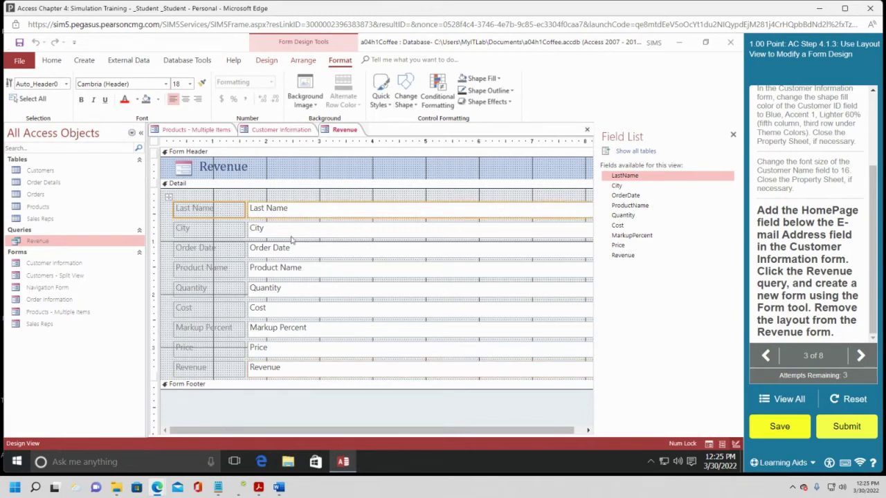
pyautogui.keyDown('shift'); pyautogui.click(233, 234); pyautogui.keyUp('shift')
pyautogui.keyDown('shift'); pyautogui.click(230, 250); pyautogui.keyUp('shift')
pyautogui.keyDown('shift'); pyautogui.click(262, 249); pyautogui.keyUp('shift')
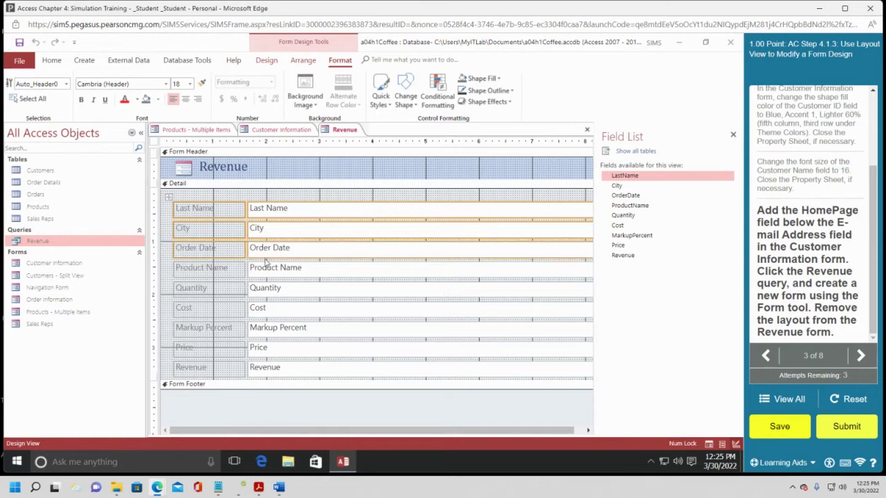
pyautogui.keyDown('shift'); pyautogui.click(270, 271); pyautogui.keyUp('shift')
pyautogui.keyDown('shift'); pyautogui.click(235, 269); pyautogui.keyUp('shift')
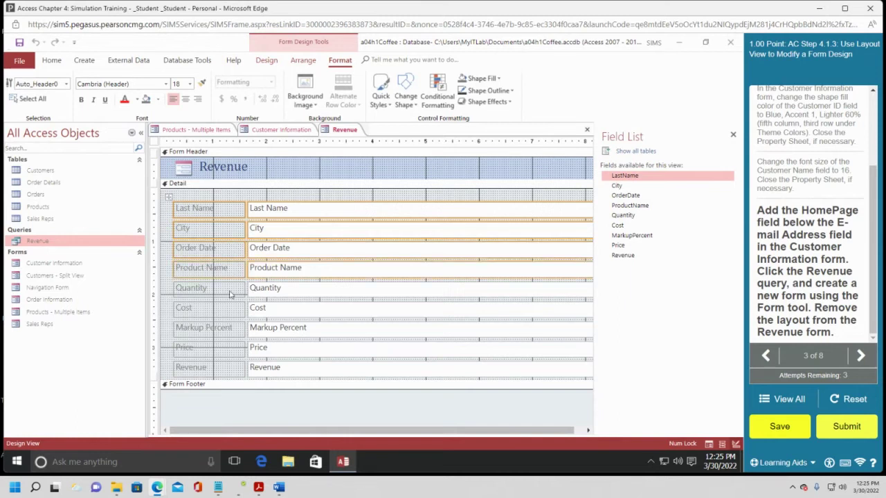
pyautogui.keyDown('shift'); pyautogui.click(230, 293); pyautogui.keyUp('shift')
pyautogui.keyDown('shift'); pyautogui.click(269, 291); pyautogui.keyUp('shift')
pyautogui.keyDown('shift'); pyautogui.click(274, 311); pyautogui.keyUp('shift')
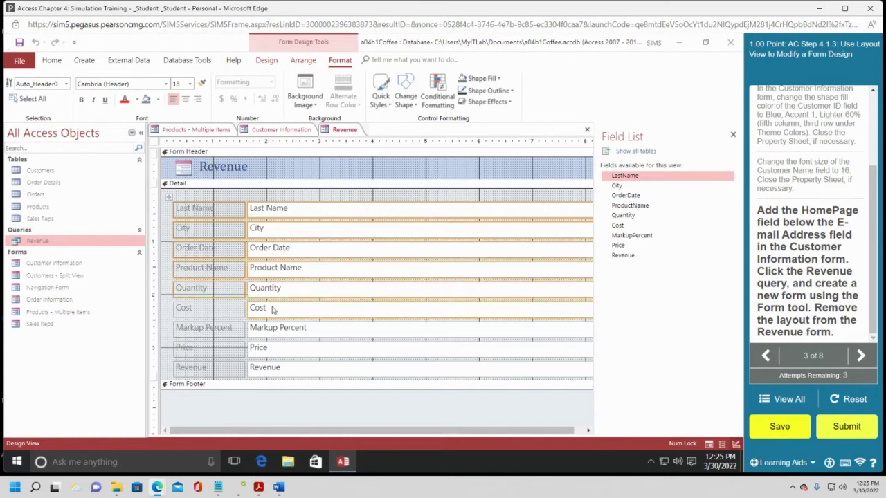
pyautogui.keyDown('shift'); pyautogui.click(233, 309); pyautogui.keyUp('shift')
pyautogui.keyDown('shift'); pyautogui.click(234, 330); pyautogui.keyUp('shift')
pyautogui.keyDown('shift'); pyautogui.click(263, 334); pyautogui.keyUp('shift')
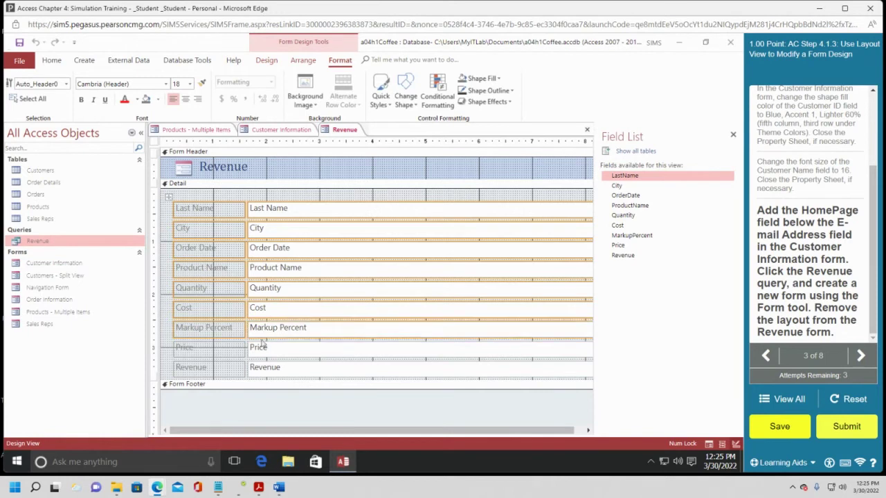
pyautogui.keyDown('shift'); pyautogui.click(262, 348); pyautogui.keyUp('shift')
pyautogui.keyDown('shift'); pyautogui.click(224, 351); pyautogui.keyUp('shift')
pyautogui.keyDown('shift'); pyautogui.click(221, 369); pyautogui.keyUp('shift')
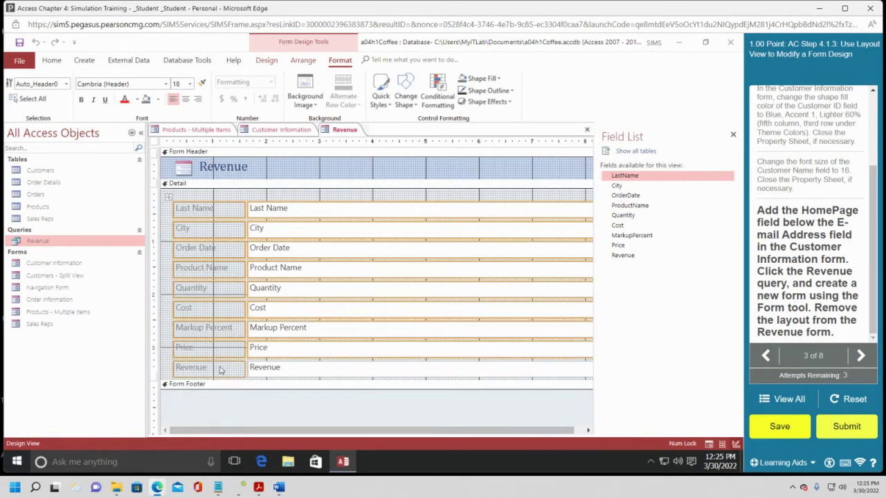
pyautogui.keyDown('shift'); pyautogui.click(288, 373); pyautogui.keyUp('shift')
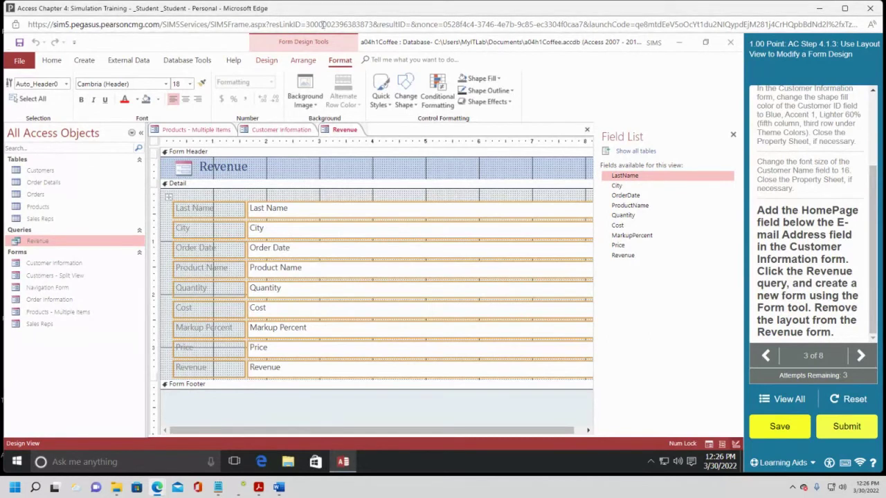
# Remove the layout from the Revenue form and submit the incomplete assignment.
pyautogui.click(267, 62)
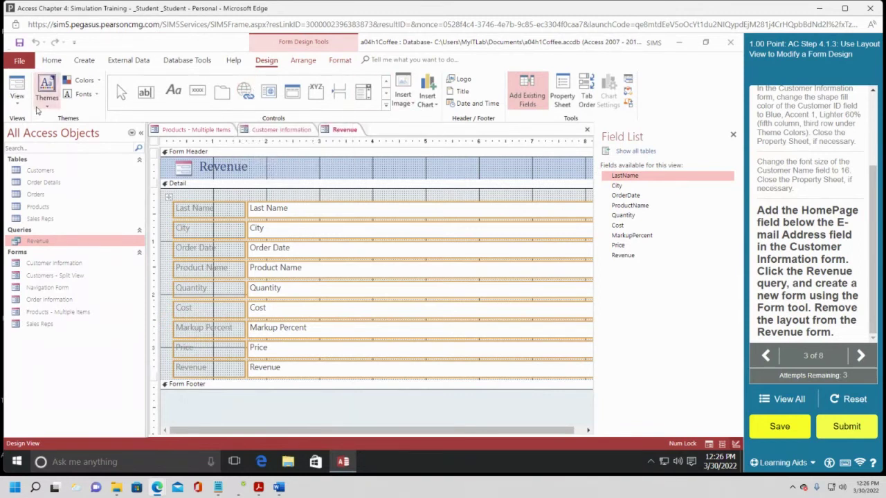
pyautogui.click(302, 61)
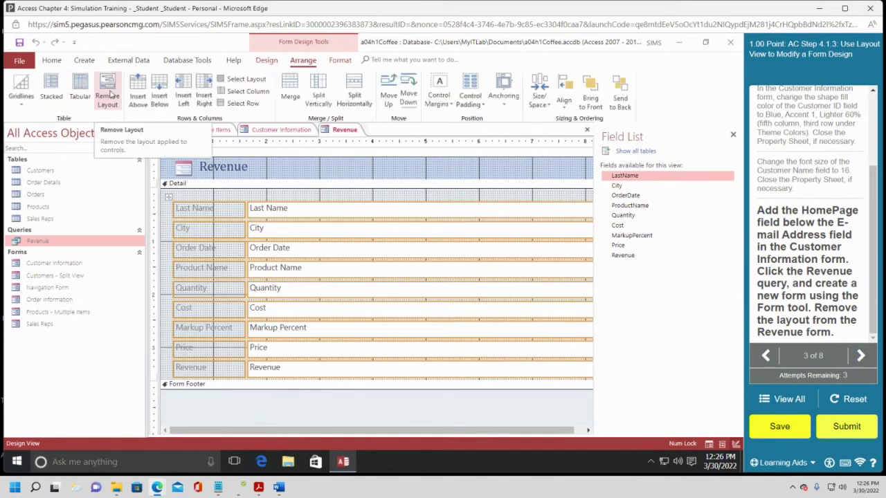
pyautogui.click(109, 95)
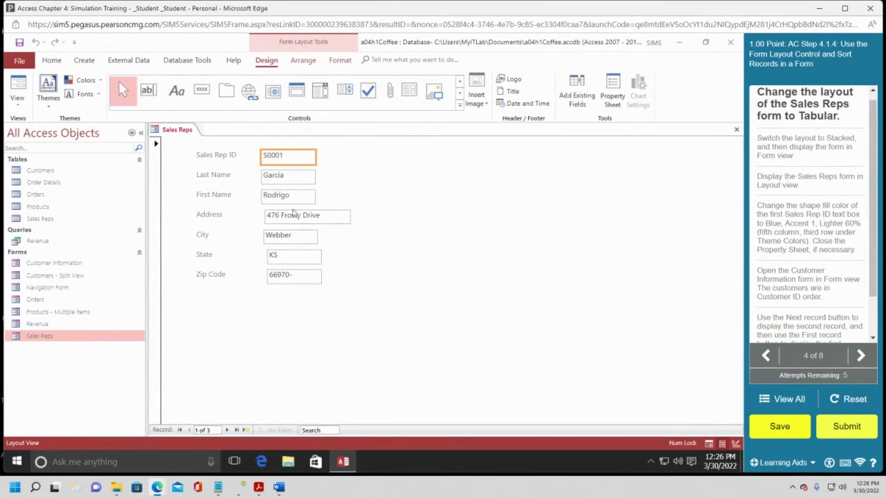
pyautogui.click(856, 428)
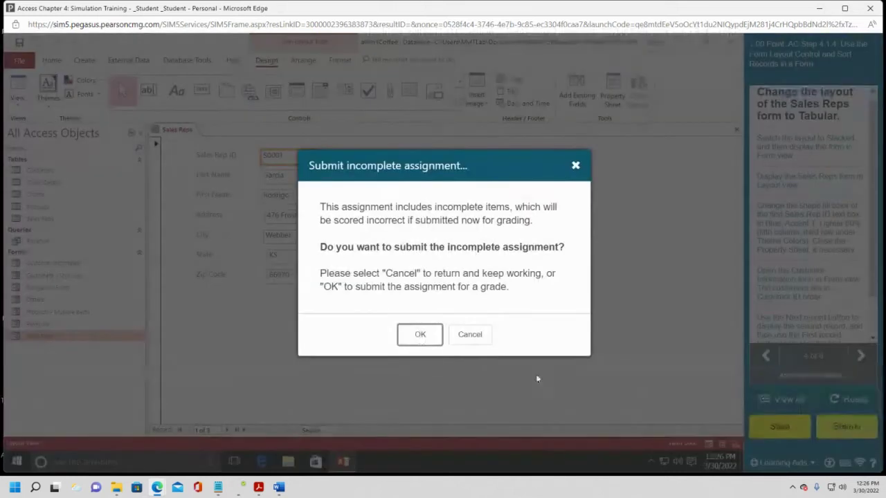
pyautogui.click(417, 331)
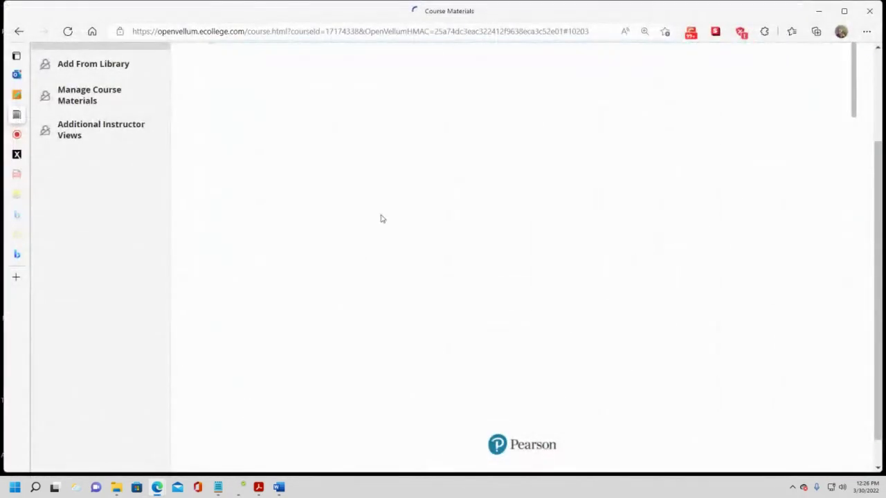
# Open Access Chapter 5: Simulation Training from the course materials list.
pyautogui.scroll(-6, 375, 222)
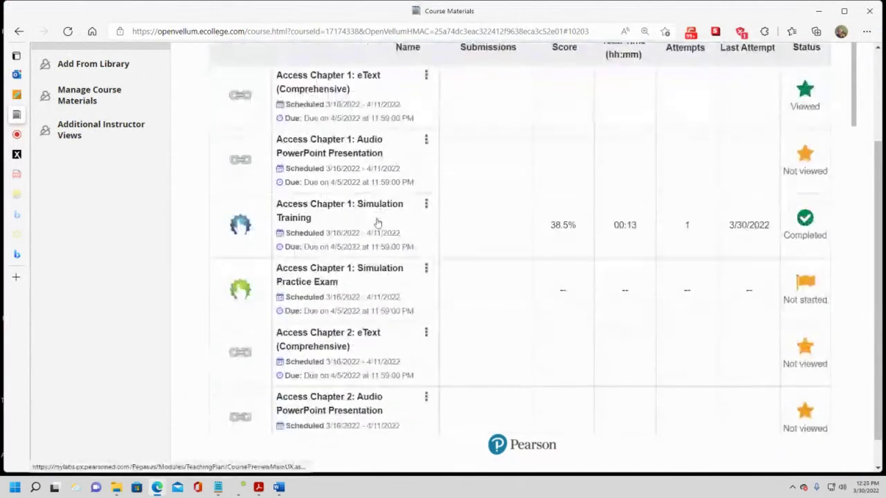
pyautogui.scroll(-5, 370, 235)
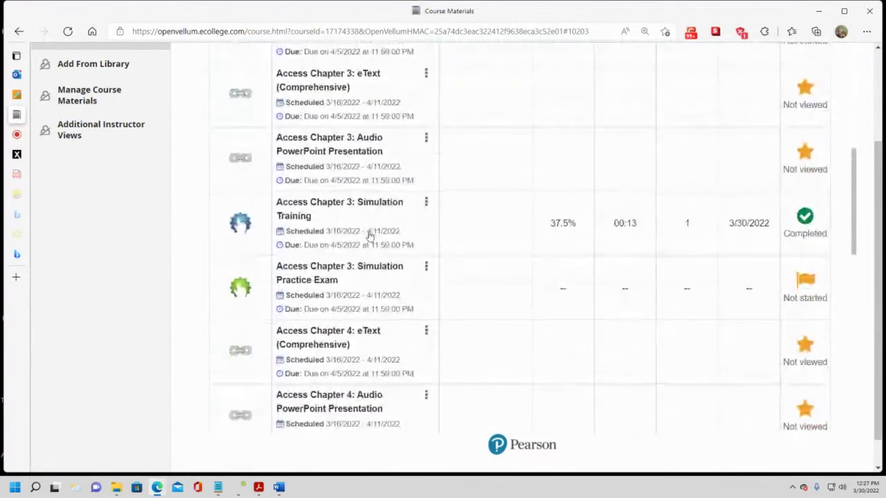
pyautogui.scroll(-2, 526, 345)
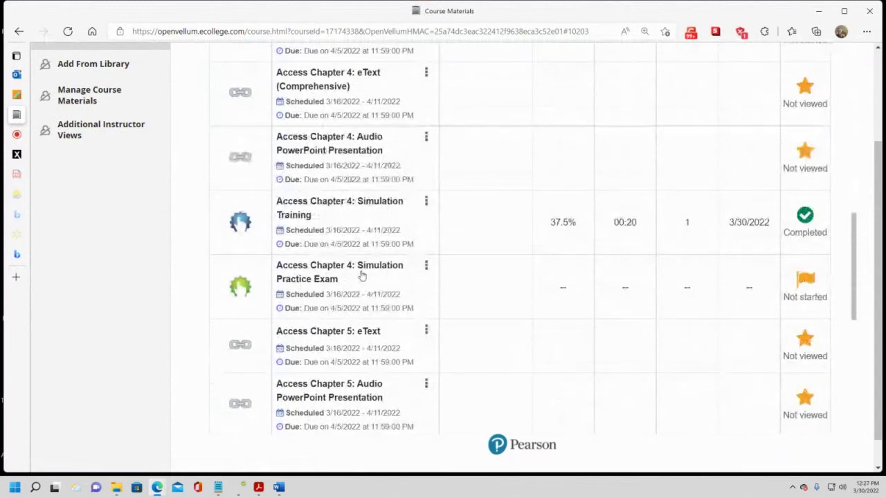
pyautogui.scroll(-2, 361, 276)
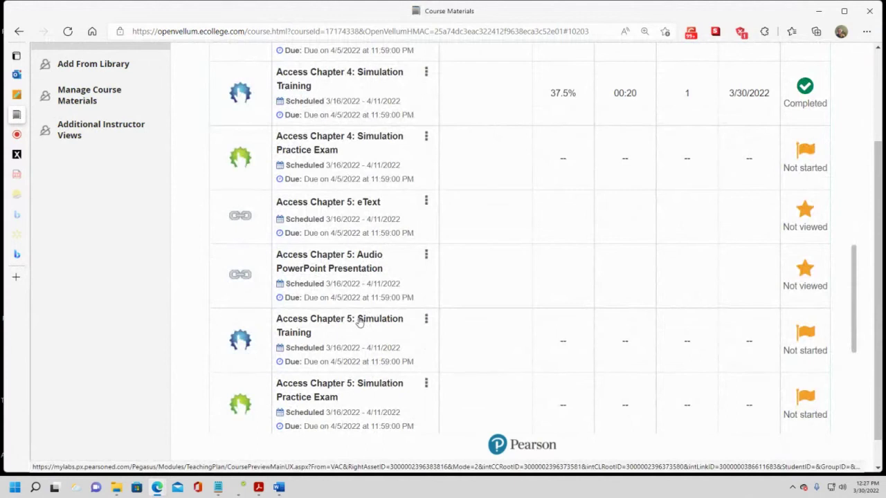
pyautogui.click(359, 322)
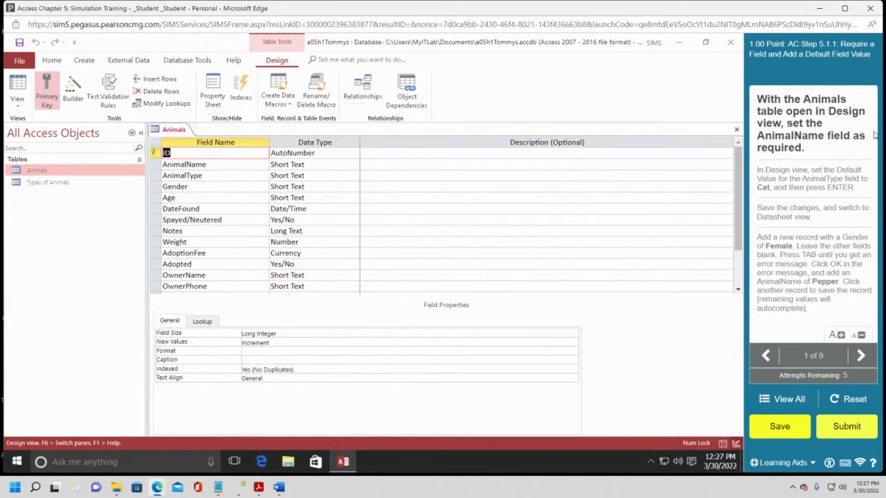
# Set the AnimalName field's Required property to Yes.
pyautogui.click(235, 164)
pyautogui.click(208, 166)
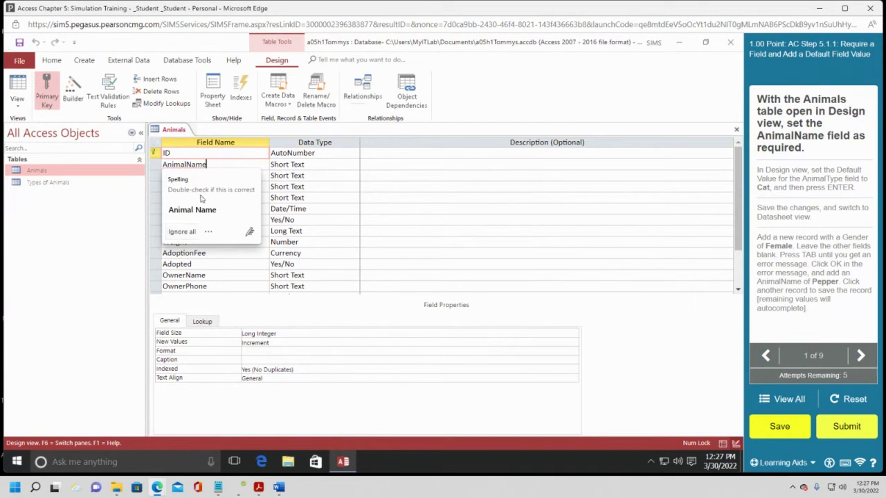
pyautogui.click(182, 231)
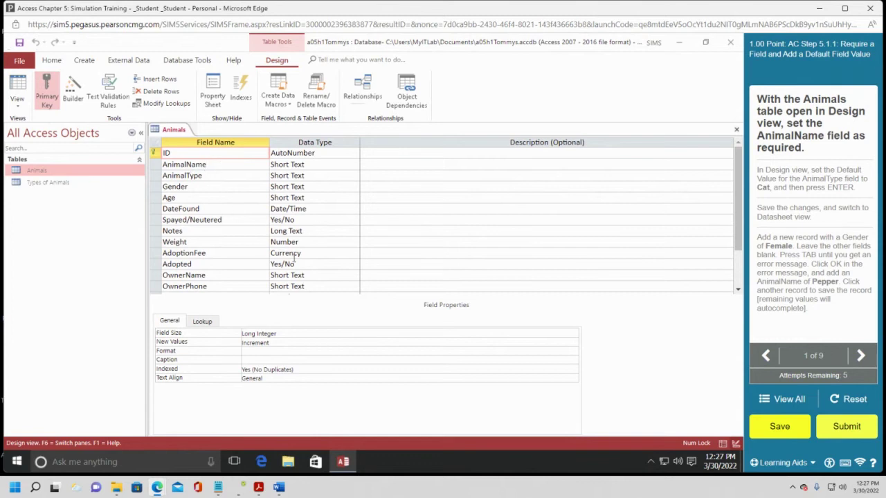
pyautogui.click(203, 165)
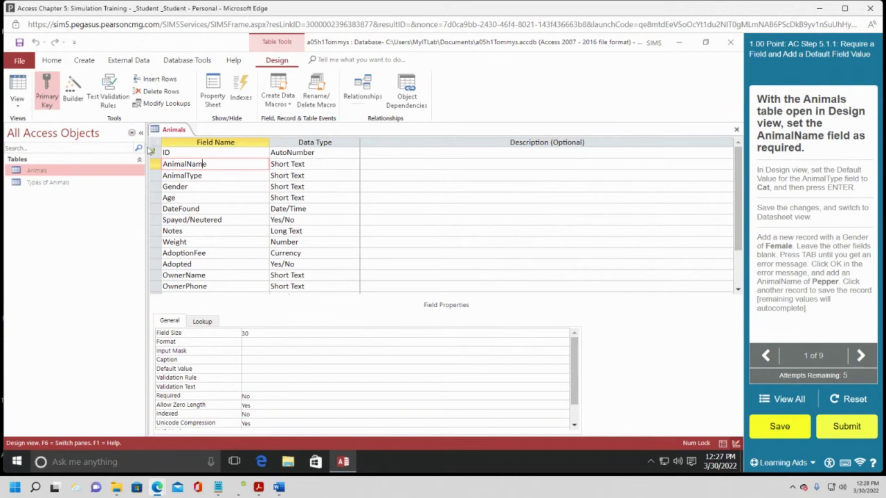
pyautogui.click(184, 164)
pyautogui.click(302, 394)
pyautogui.doubleClick(291, 395)
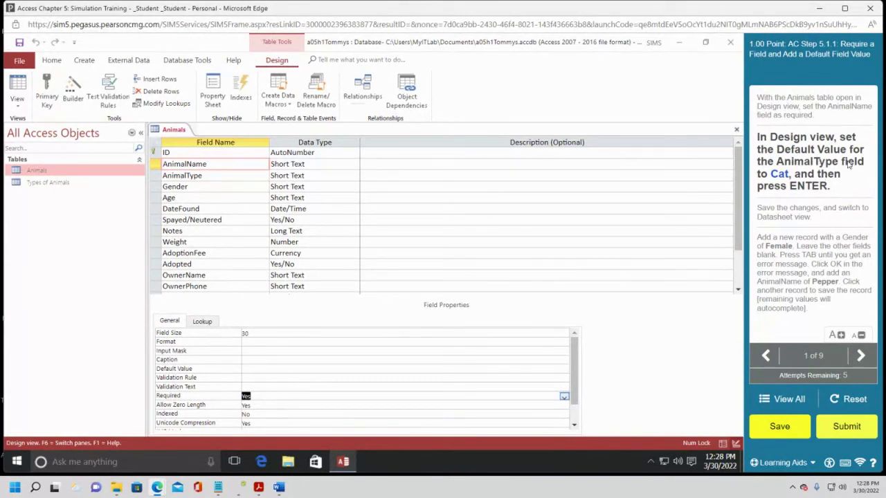
pyautogui.click(199, 176)
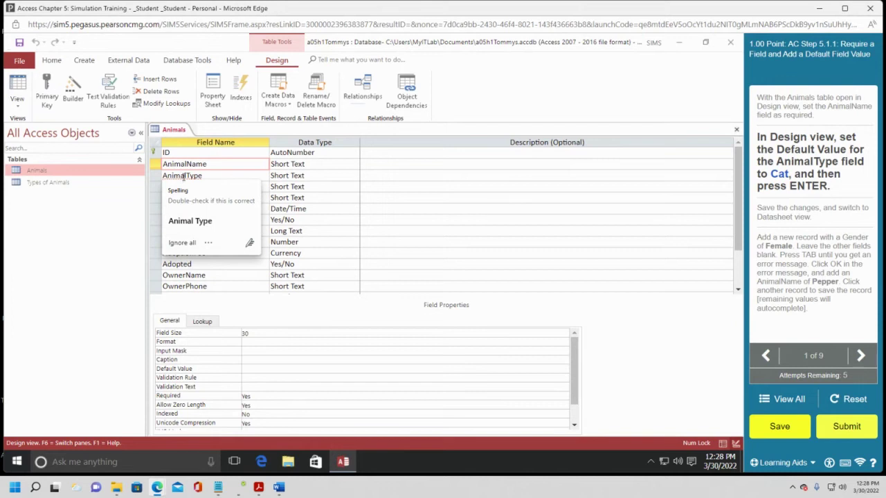
pyautogui.click(184, 242)
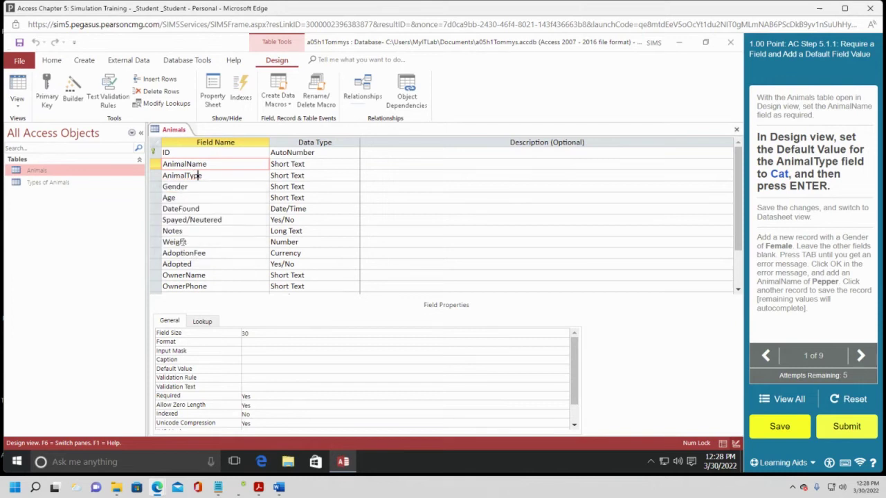
# Set AnimalType's Default Value to Cat and save the table, accepting the data integrity check.
pyautogui.click(193, 176)
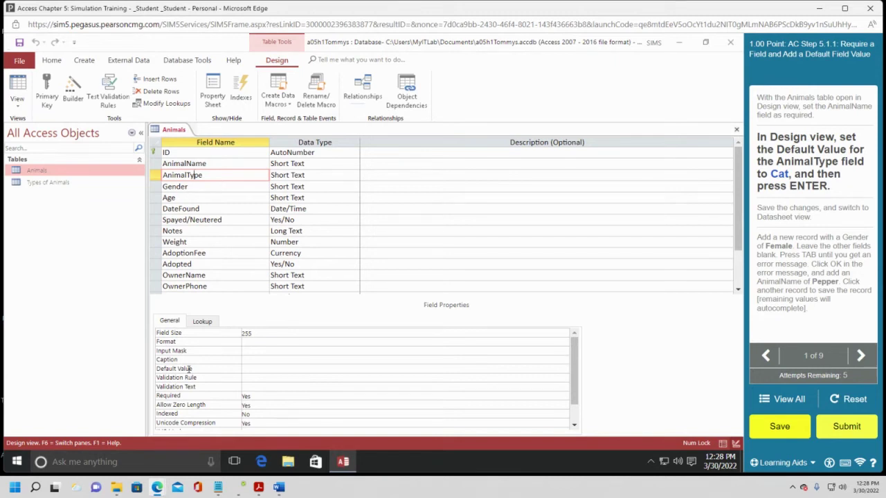
pyautogui.click(268, 368)
pyautogui.press('Return')
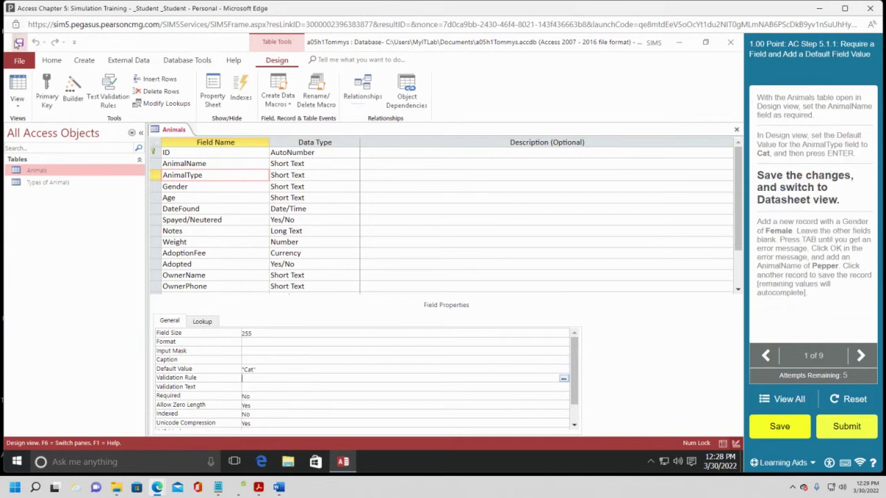
pyautogui.click(18, 44)
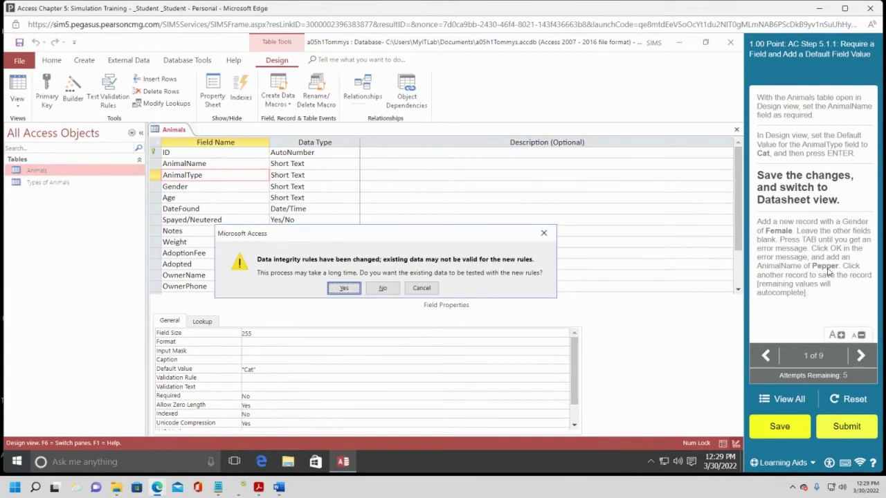
pyautogui.click(342, 289)
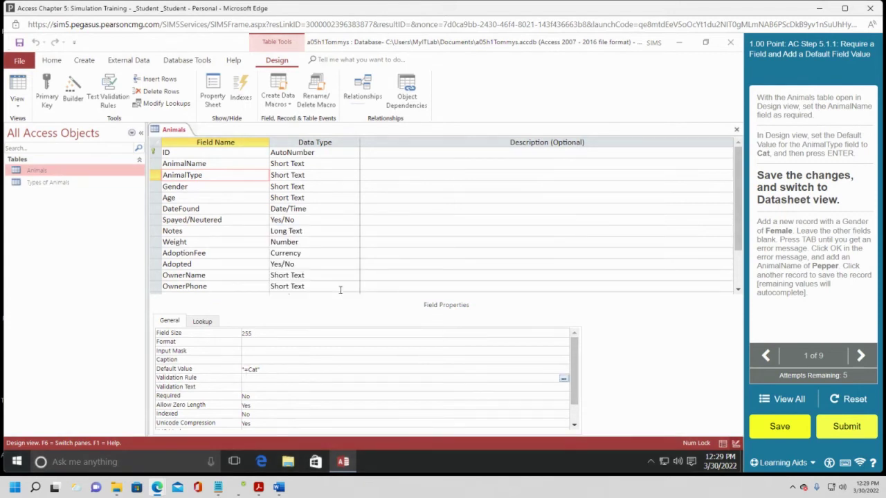
# Switch the Animals table to Datasheet view and start a new record at its Gender cell.
pyautogui.click(17, 108)
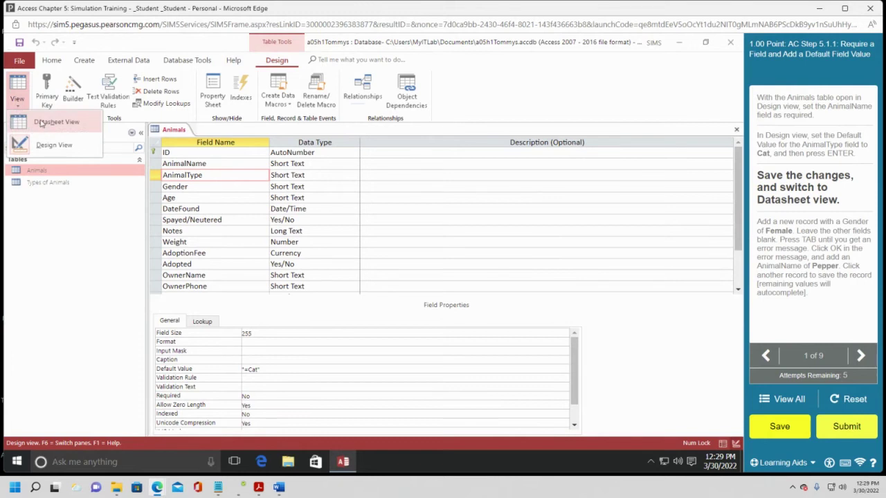
pyautogui.click(41, 123)
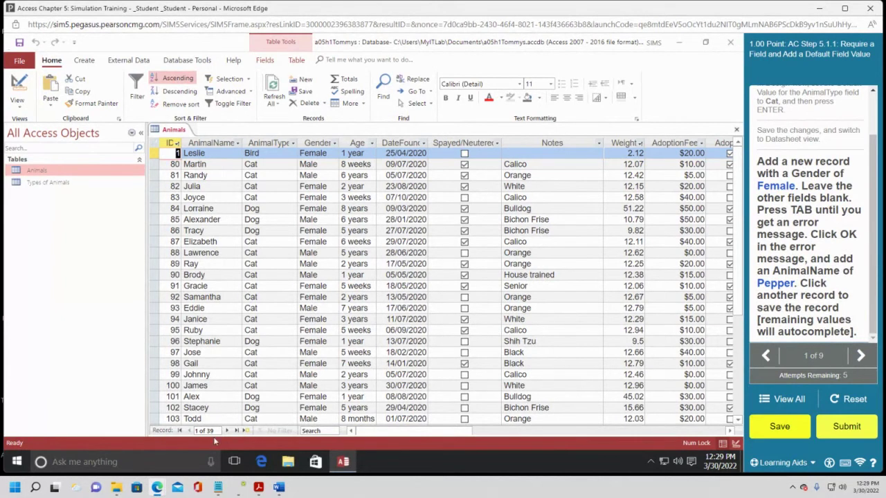
pyautogui.scroll(-3, 228, 375)
pyautogui.scroll(-1, 228, 376)
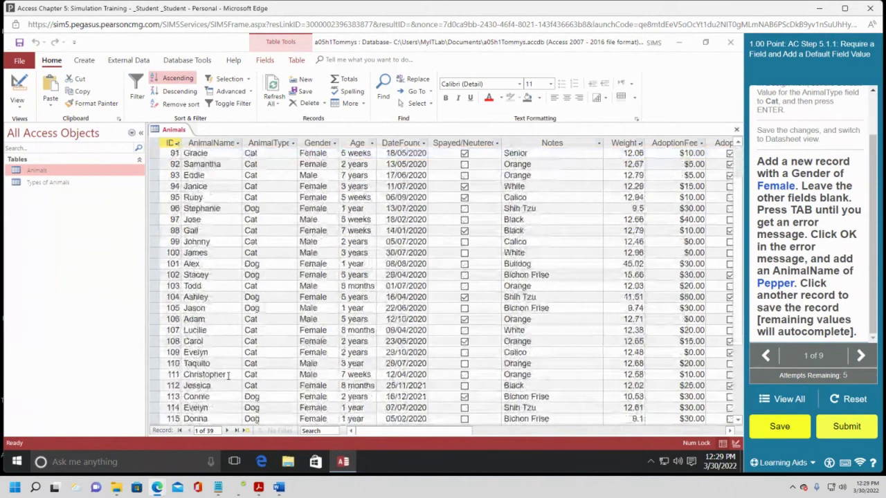
pyautogui.scroll(-2, 227, 374)
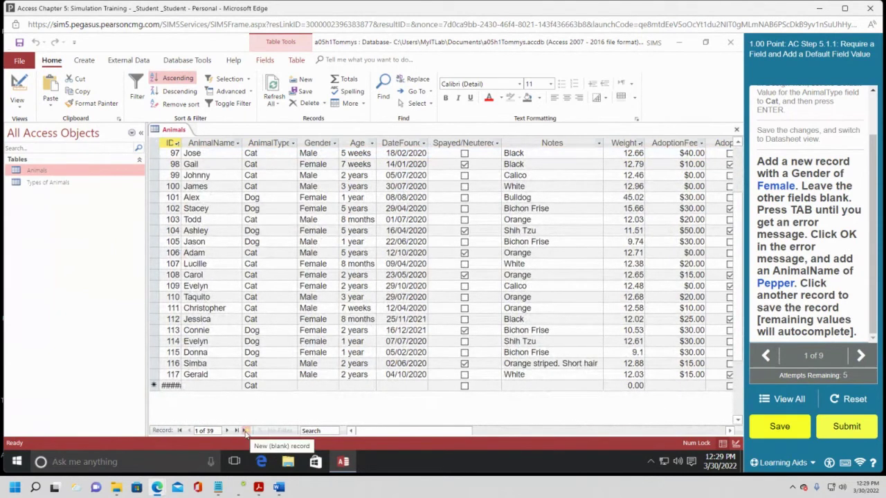
pyautogui.click(246, 431)
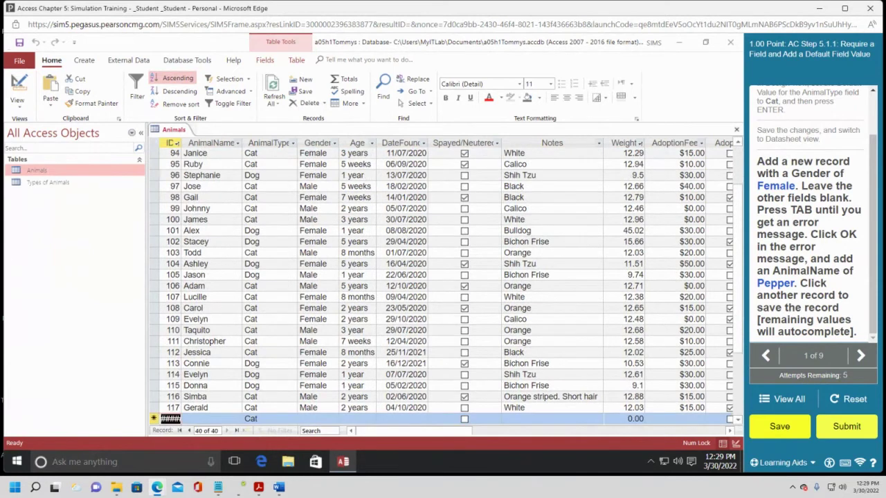
pyautogui.scroll(-1, 206, 389)
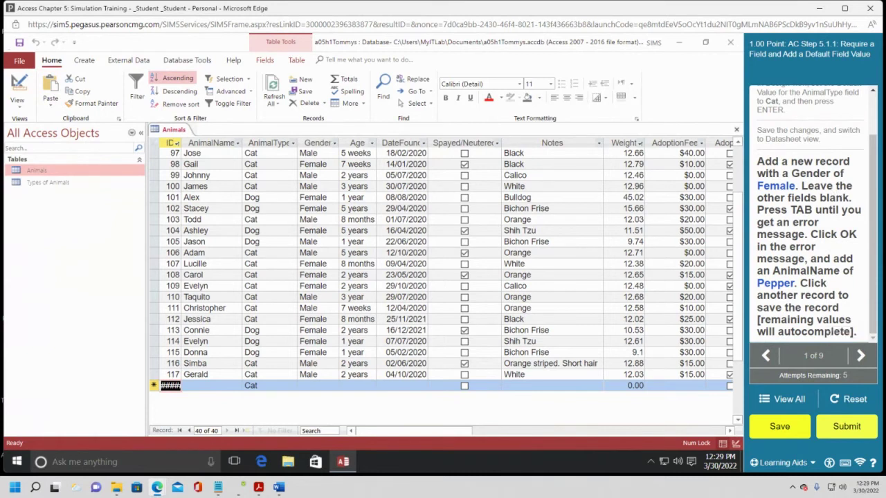
pyautogui.click(312, 385)
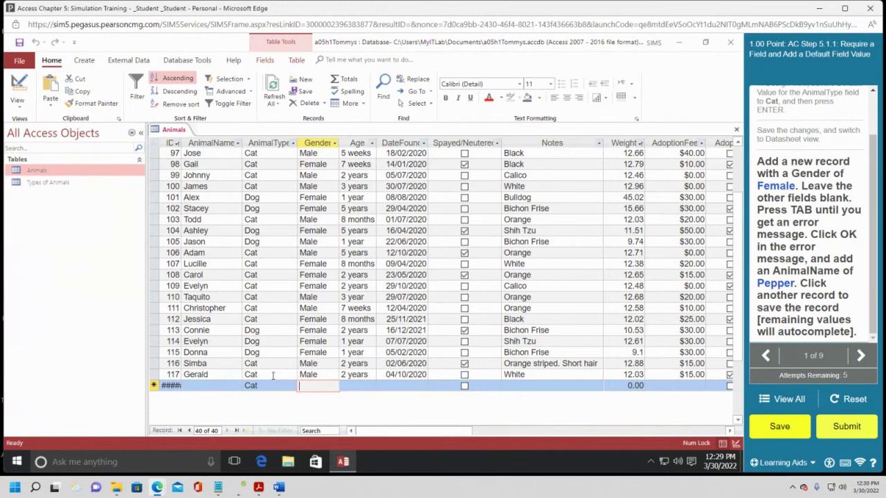
# Enter Female as the new record's Gender and dismiss the AnimalName-required error.
pyautogui.write('Female')
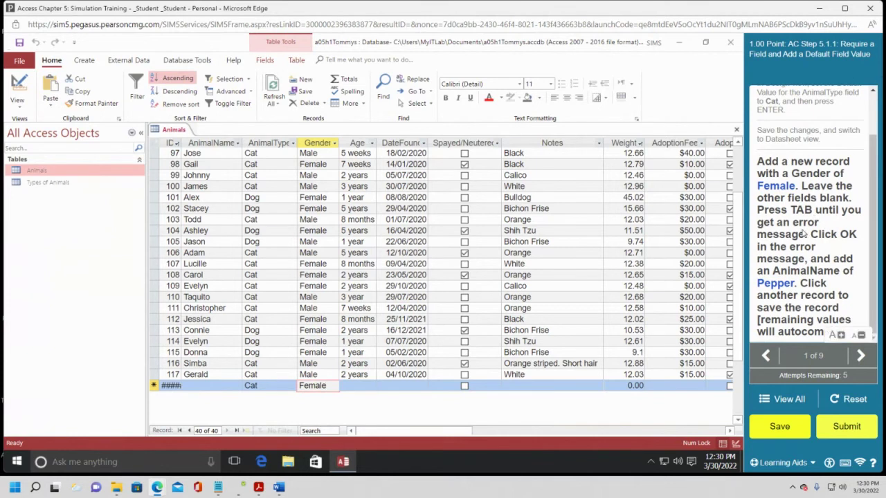
pyautogui.press('Tab')
pyautogui.press('Tab')
pyautogui.press('Tab')
pyautogui.press('Tab')
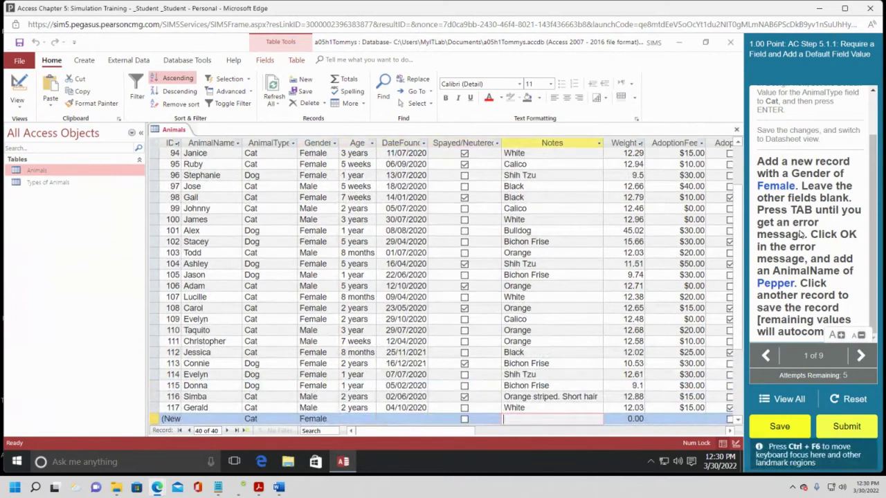
pyautogui.press('Tab')
pyautogui.press('Tab')
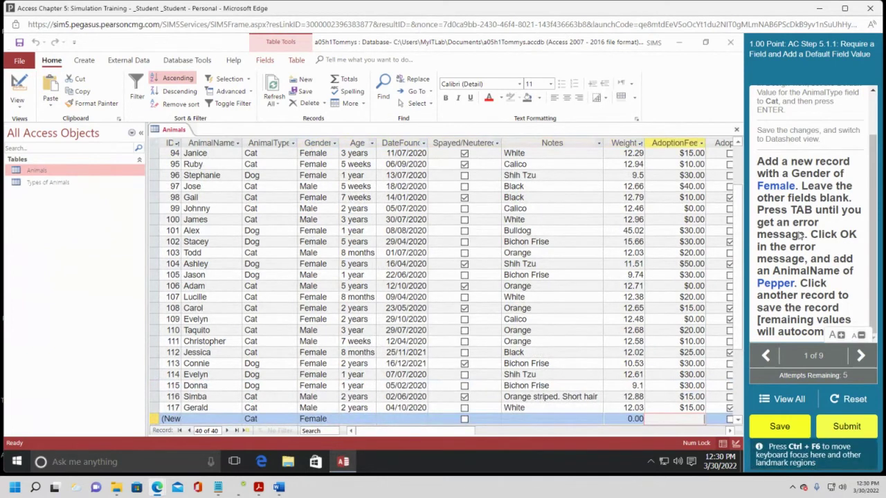
pyautogui.press('Tab')
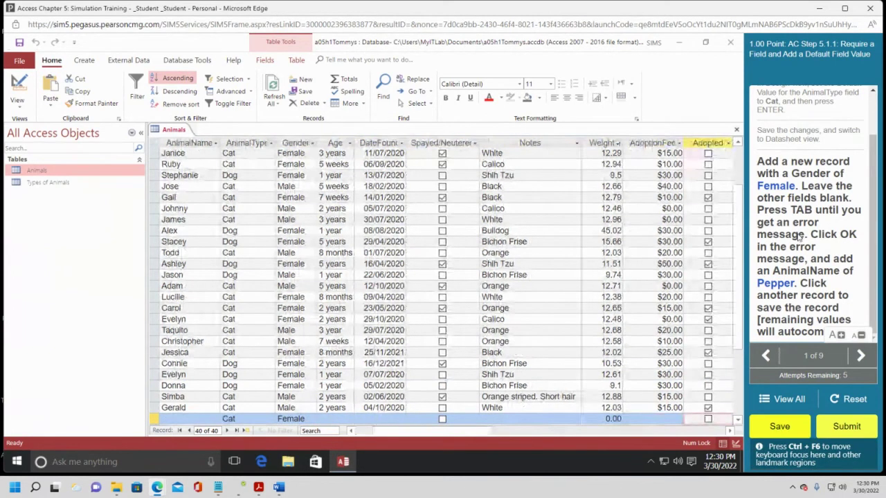
pyautogui.press('Tab')
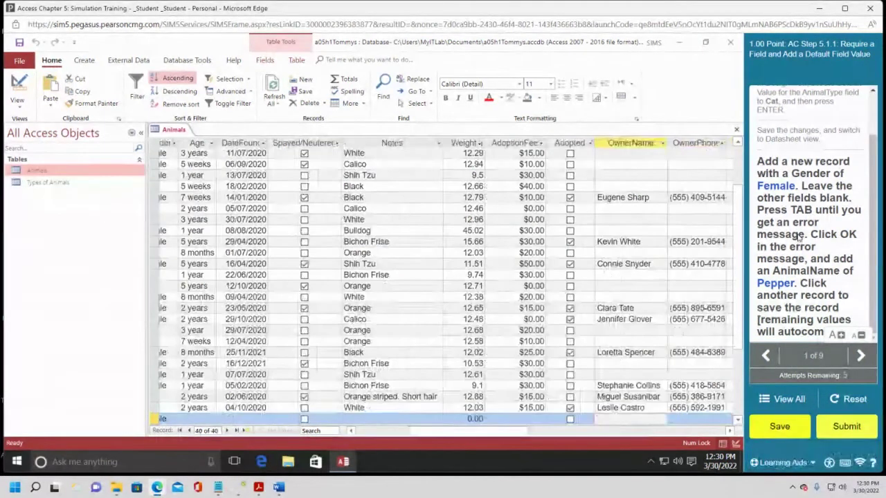
pyautogui.press('Tab')
pyautogui.press('Tab')
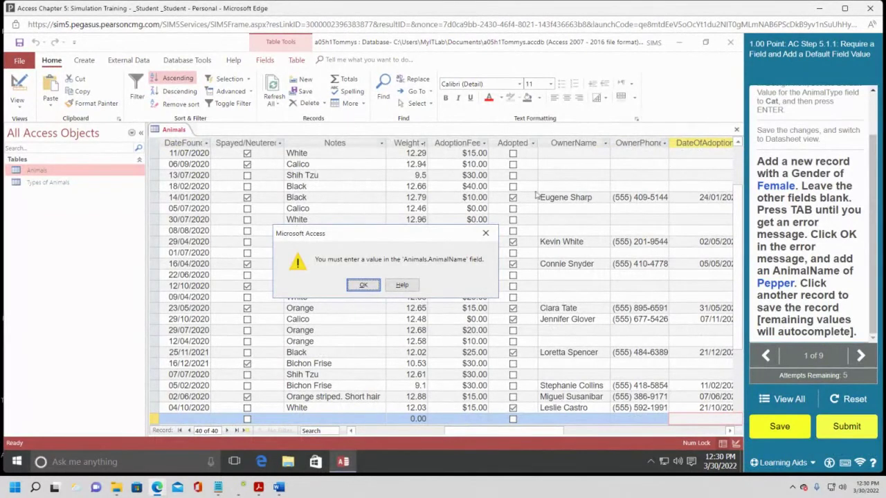
pyautogui.click(364, 286)
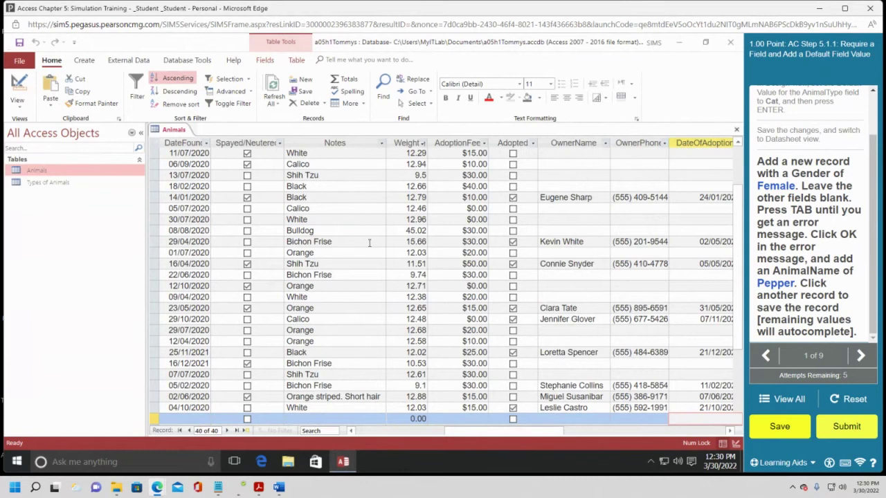
pyautogui.scroll(-1, 368, 243)
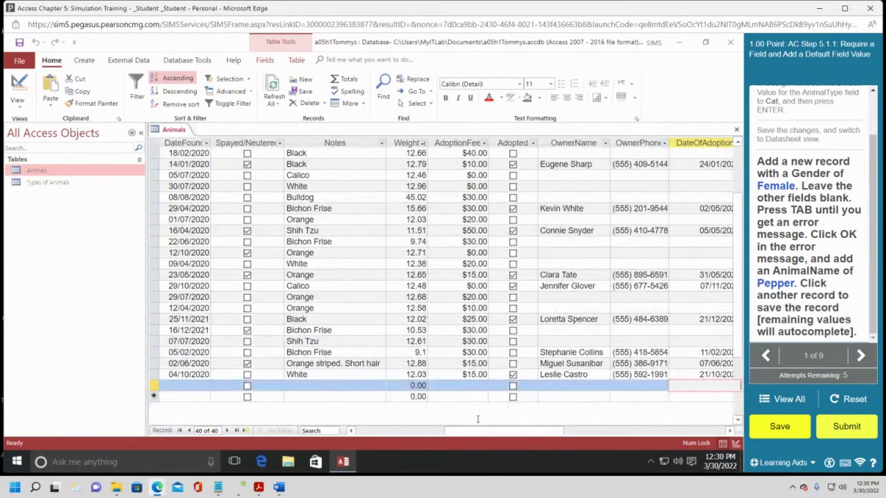
pyautogui.moveTo(550, 431); pyautogui.dragTo(459, 431)
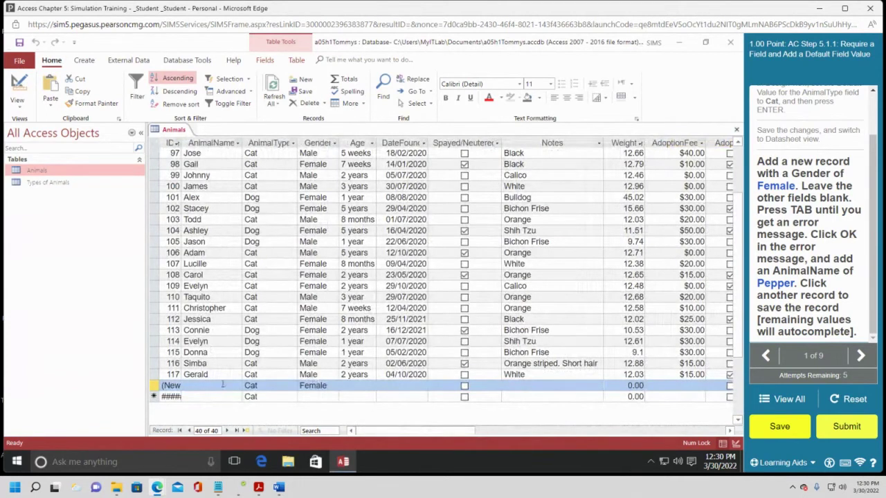
# Enter Pepper as the new record's AnimalName and save it by moving to another record.
pyautogui.click(222, 384)
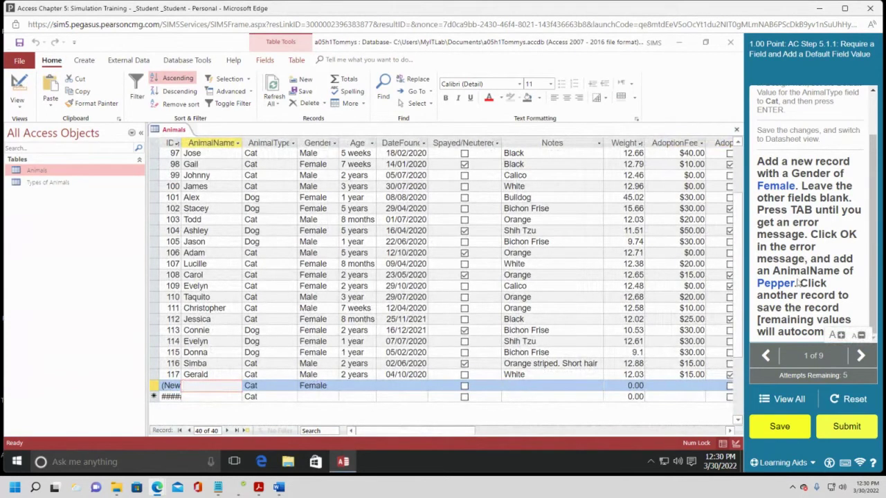
pyautogui.write('Pepper')
pyautogui.click(217, 375)
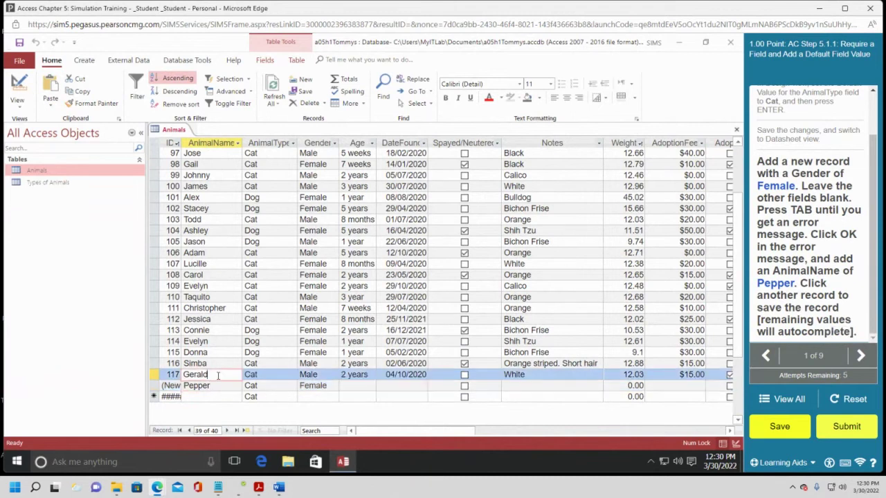
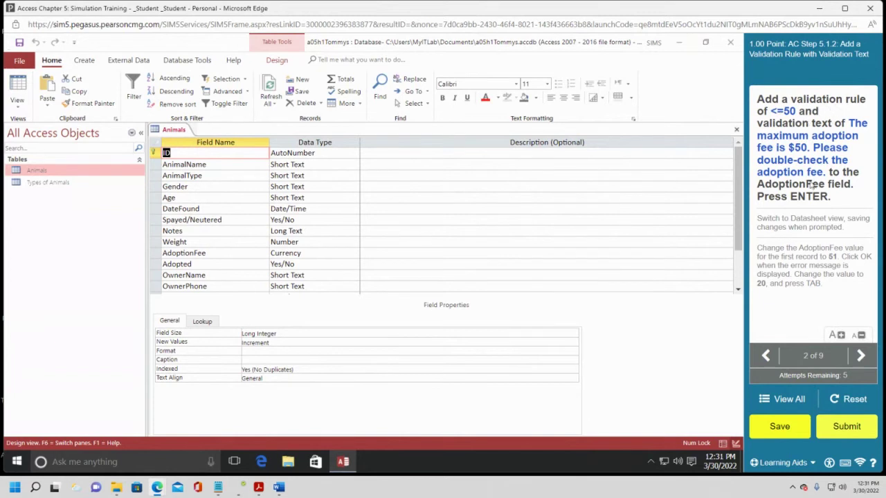
# Dismiss the spelling suggestion and display the AdoptionFee field's properties in Design view.
pyautogui.click(197, 252)
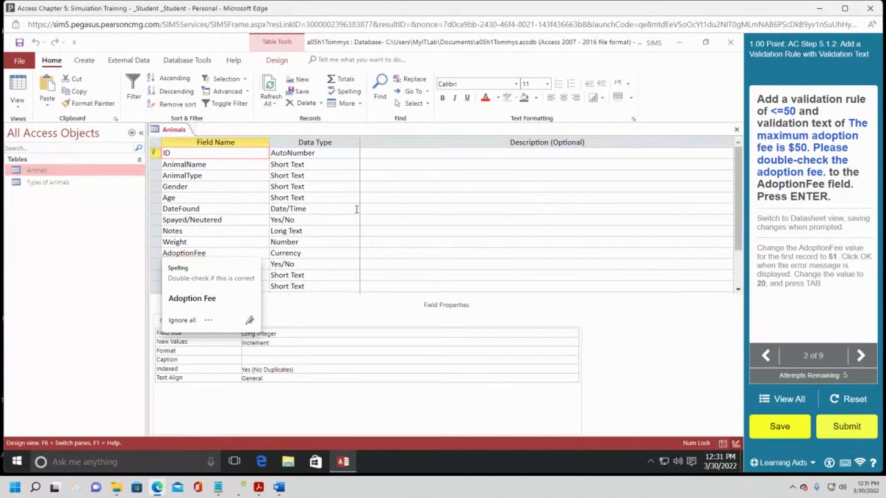
pyautogui.click(182, 321)
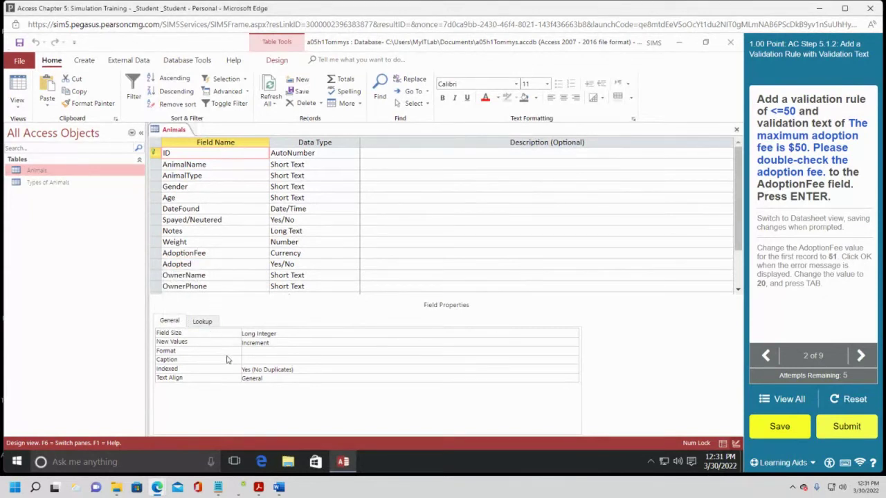
pyautogui.click(233, 253)
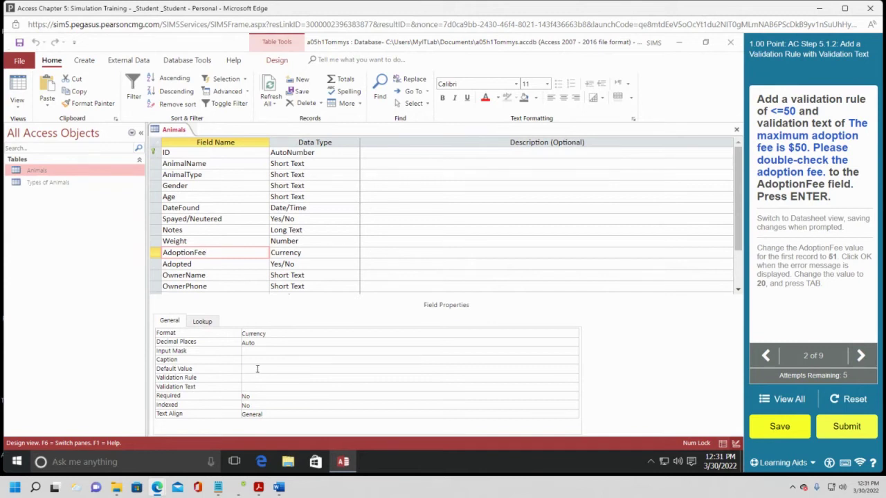
# Give AdoptionFee validation rule <=50 and text 'The maximum adoption fee is $50. Please double-check the adoption fee'.
pyautogui.write('<')
pyautogui.press('BackSpace')
pyautogui.press('BackSpace')
pyautogui.press('BackSpace')
pyautogui.click(256, 376)
pyautogui.write('<=')
pyautogui.click(256, 386)
pyautogui.write('The maximum adopt')
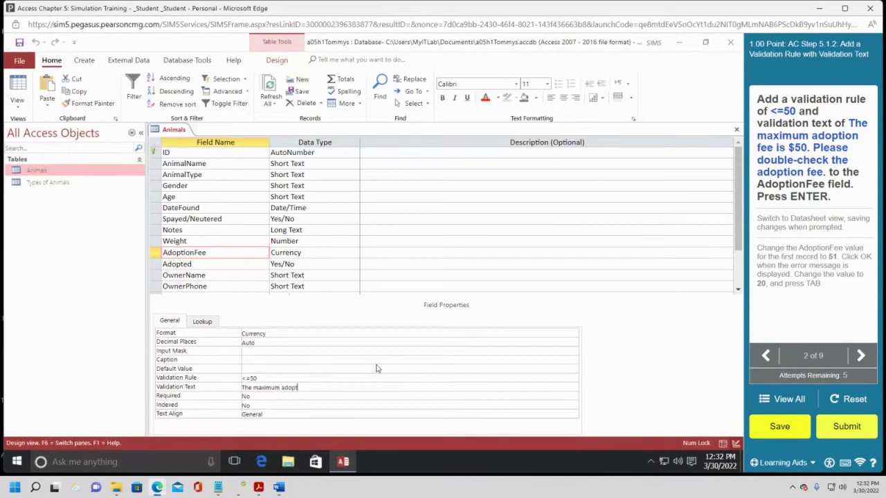
pyautogui.write('ion fee is $50. Please double-check the adop')
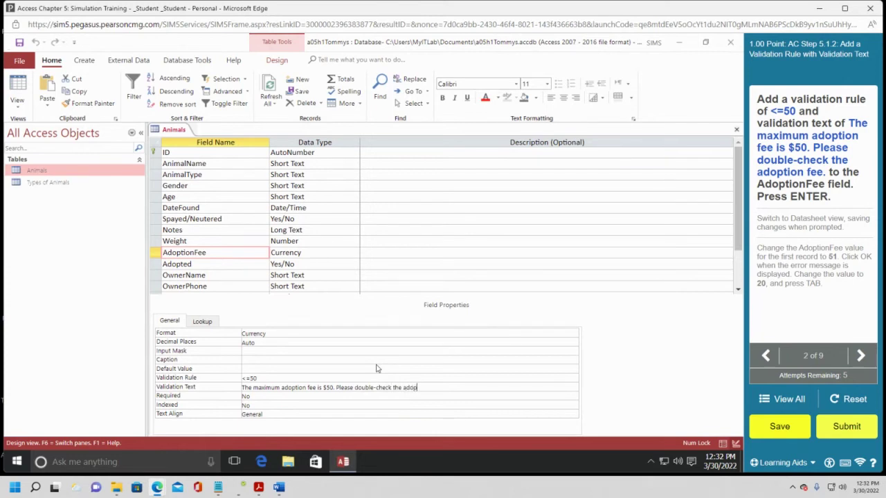
pyautogui.write('tion fee.')
pyautogui.press('Return')
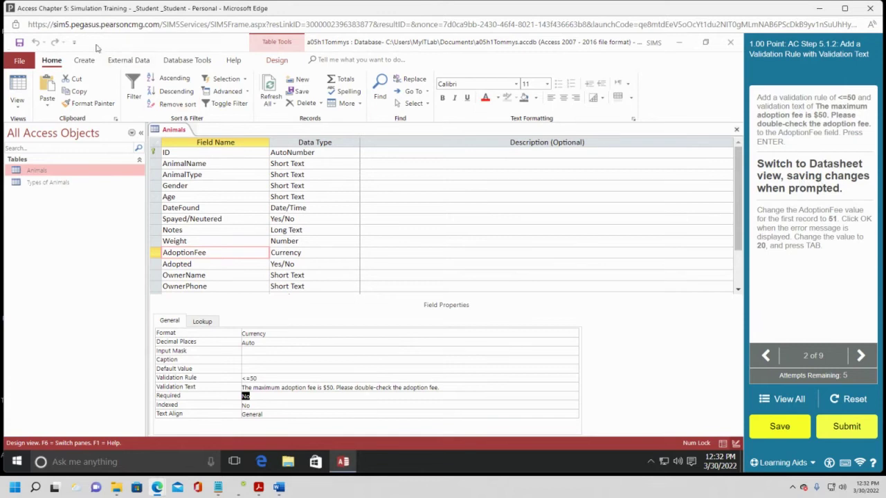
# Save the Animals table, test existing records against the new rule, and show Datasheet view.
pyautogui.click(18, 90)
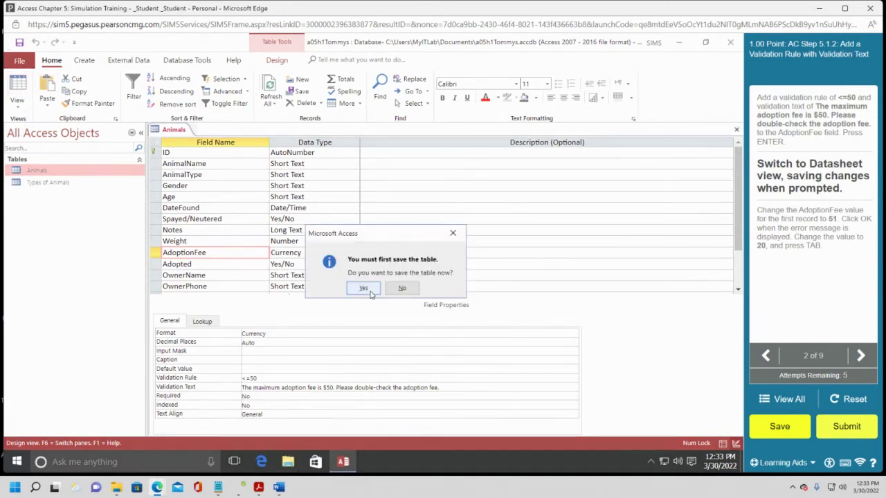
pyautogui.click(367, 288)
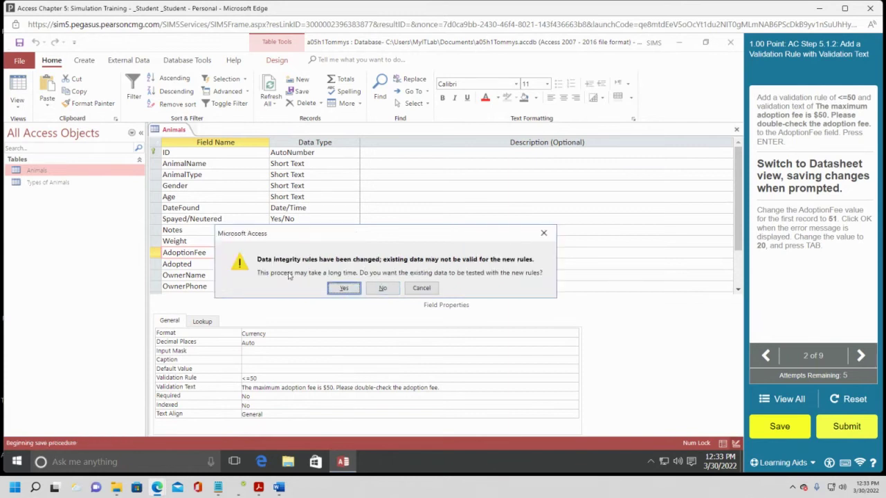
pyautogui.moveTo(292, 239); pyautogui.dragTo(390, 217)
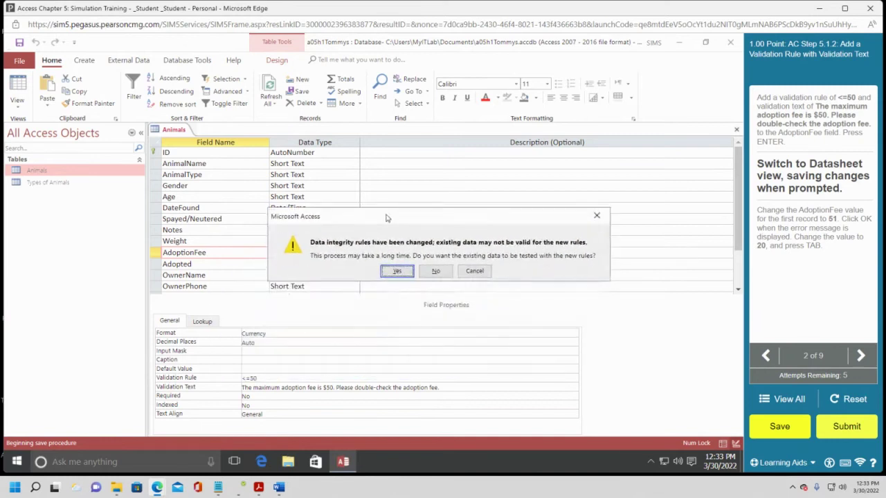
pyautogui.click(396, 271)
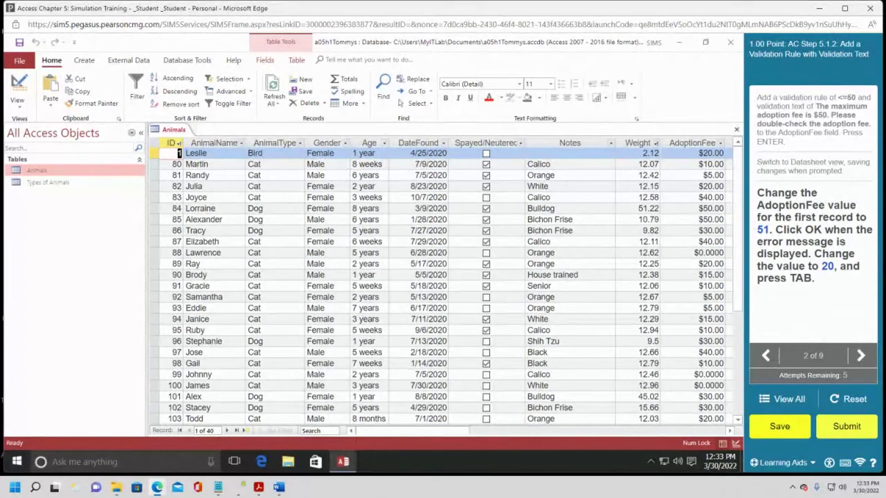
# Enter 51 as record 1's AdoptionFee, acknowledge the rejection, then restore the fee to 20.
pyautogui.click(213, 155)
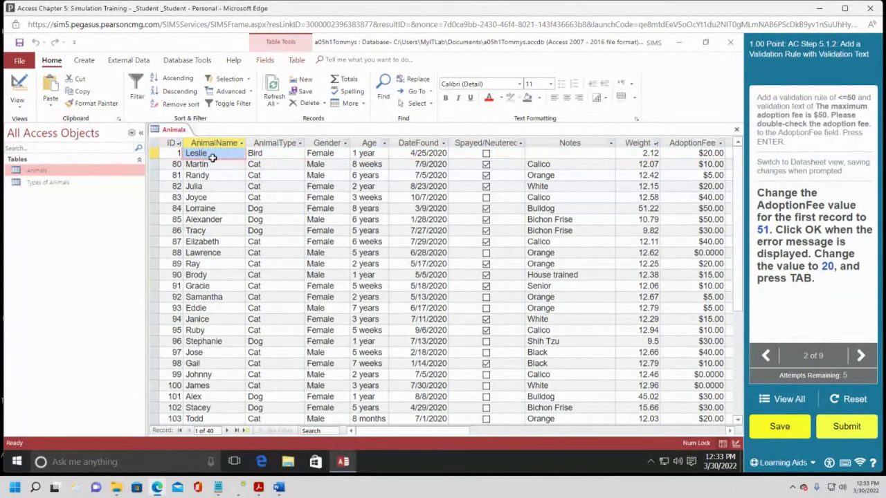
pyautogui.press('Tab')
pyautogui.press('Tab')
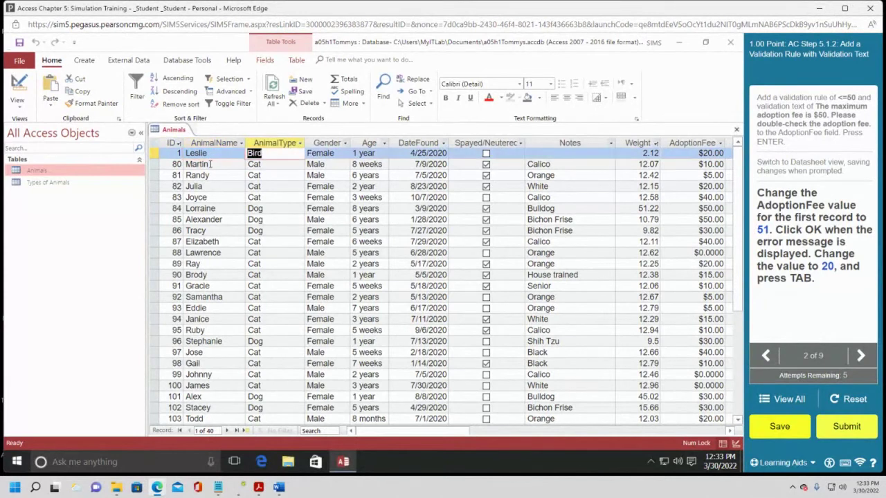
pyautogui.click(706, 153)
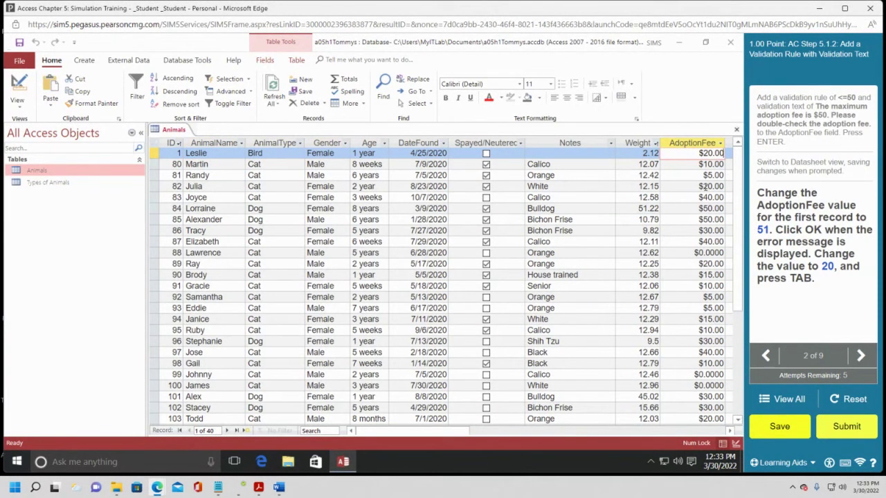
pyautogui.press('BackSpace')
pyautogui.press('BackSpace')
pyautogui.press('BackSpace')
pyautogui.press('BackSpace')
pyautogui.press('BackSpace')
pyautogui.write('51')
pyautogui.press('Tab')
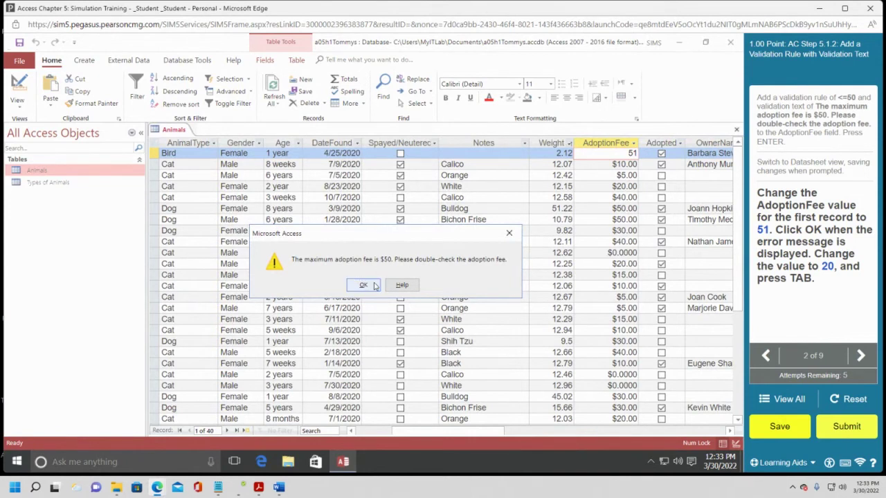
pyautogui.click(364, 285)
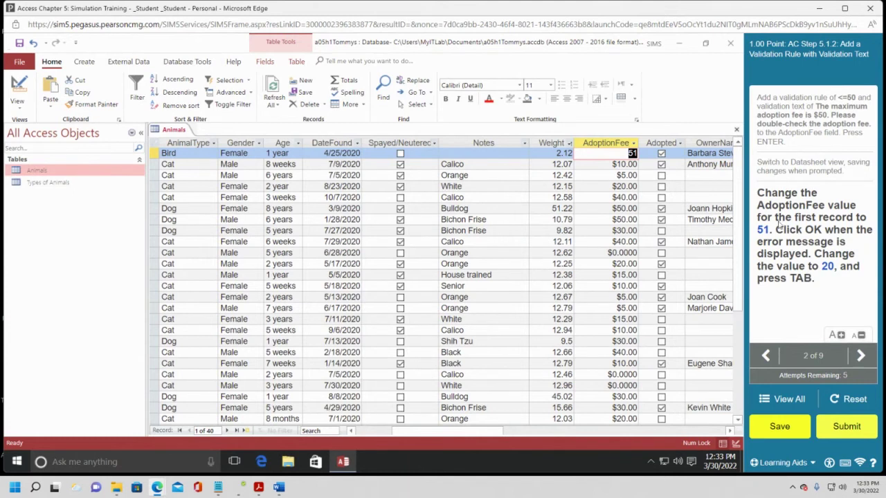
pyautogui.write('20')
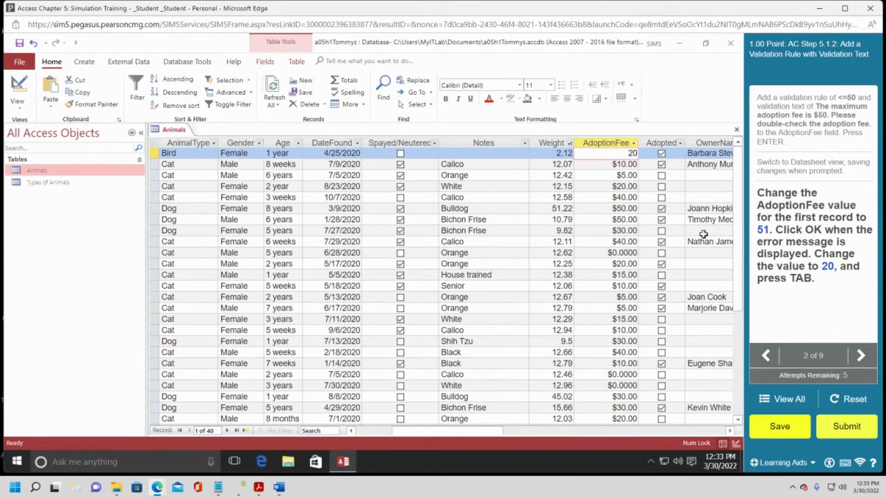
pyautogui.press('Tab')
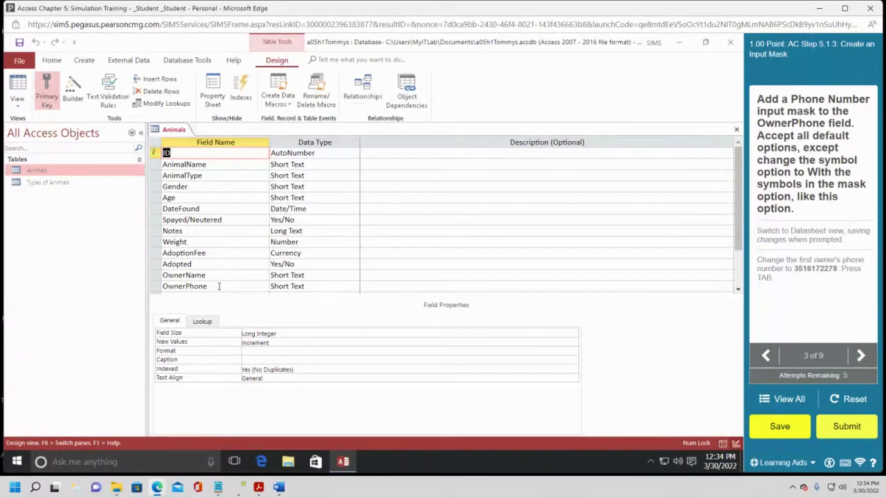
# Select OwnerPhone, dismiss its spelling suggestion, and launch the Input Mask Wizard from its Input Mask property.
pyautogui.click(218, 286)
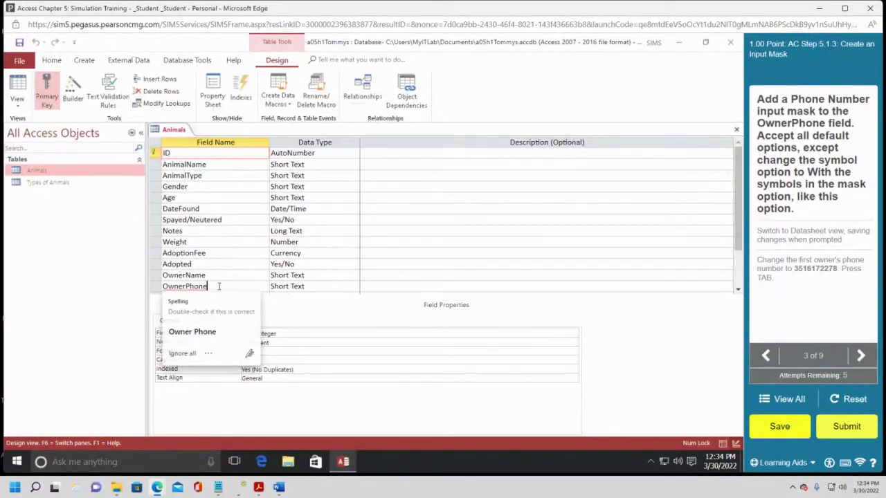
pyautogui.click(178, 354)
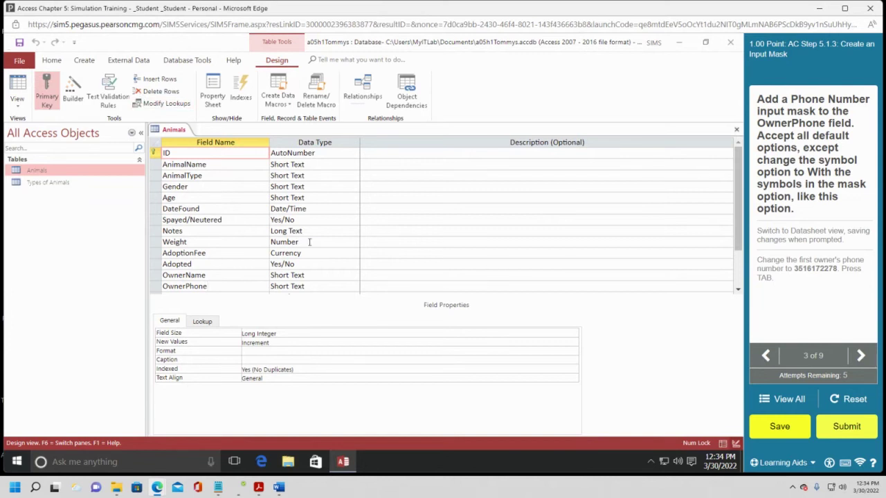
pyautogui.click(240, 285)
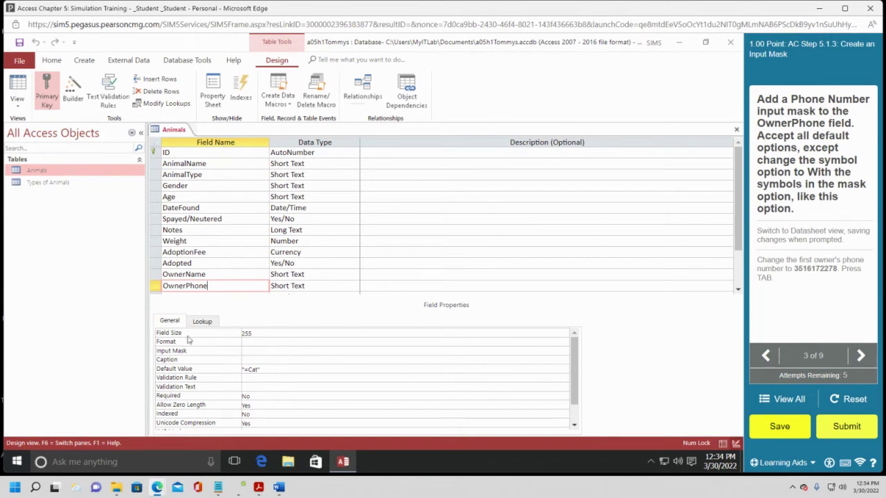
pyautogui.click(301, 352)
pyautogui.click(564, 353)
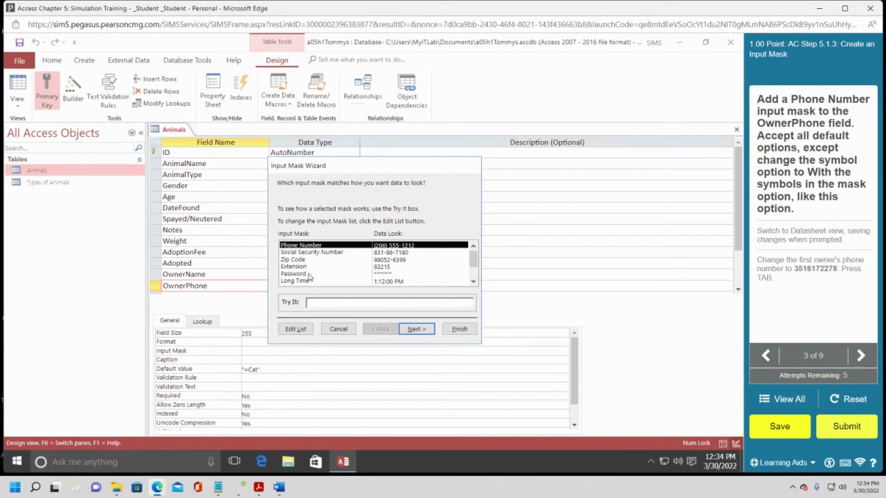
# Apply the Phone Number input mask to OwnerPhone, storing the symbols with the digits.
pyautogui.scroll(-1, 314, 274)
pyautogui.scroll(1, 315, 273)
pyautogui.click(411, 330)
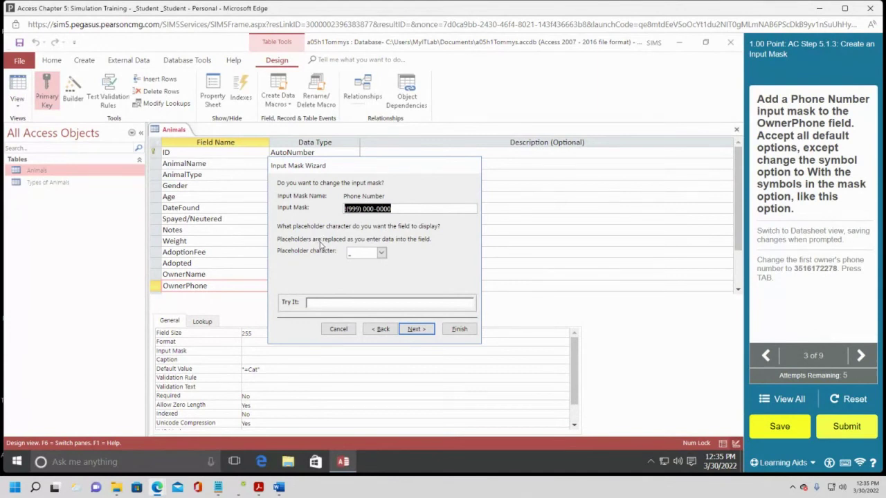
pyautogui.click(412, 331)
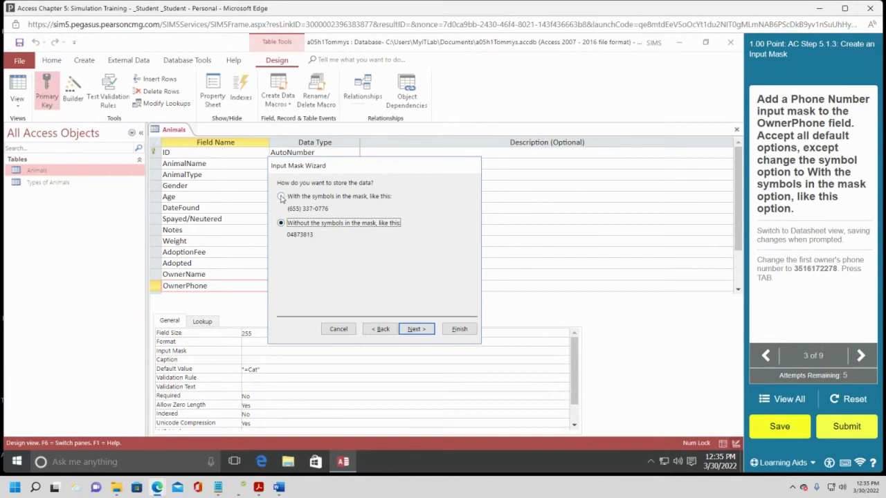
pyautogui.click(281, 197)
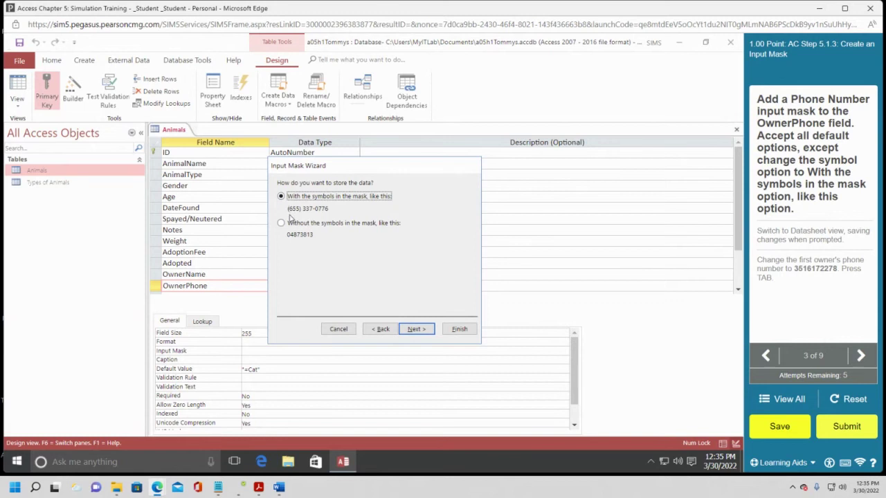
pyautogui.click(415, 334)
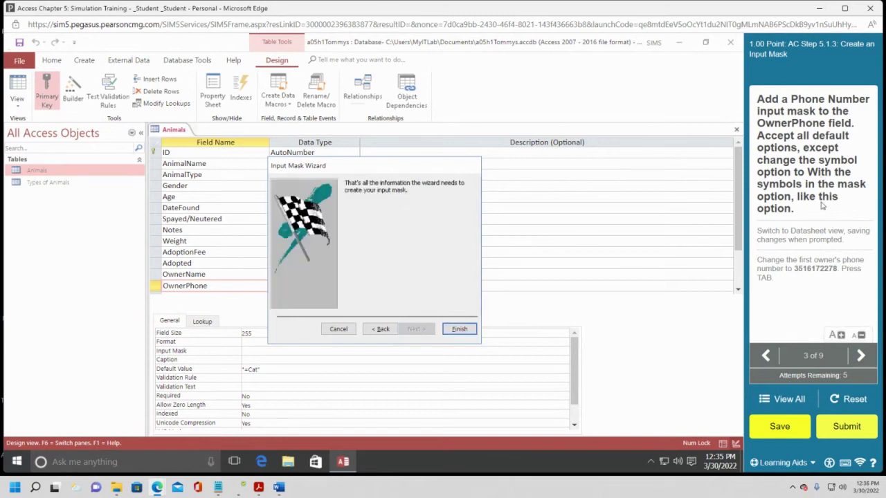
pyautogui.click(459, 330)
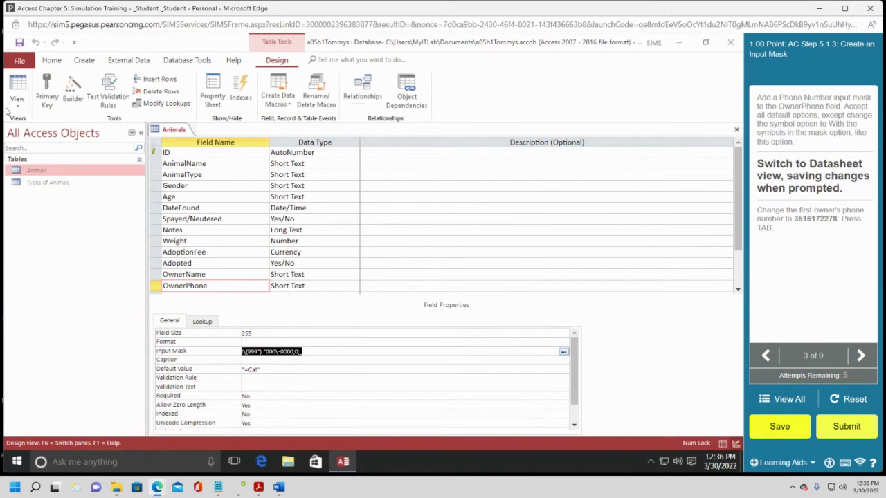
# Save the Animals table, switch to Datasheet view, and move into the first record.
pyautogui.rightClick(170, 131)
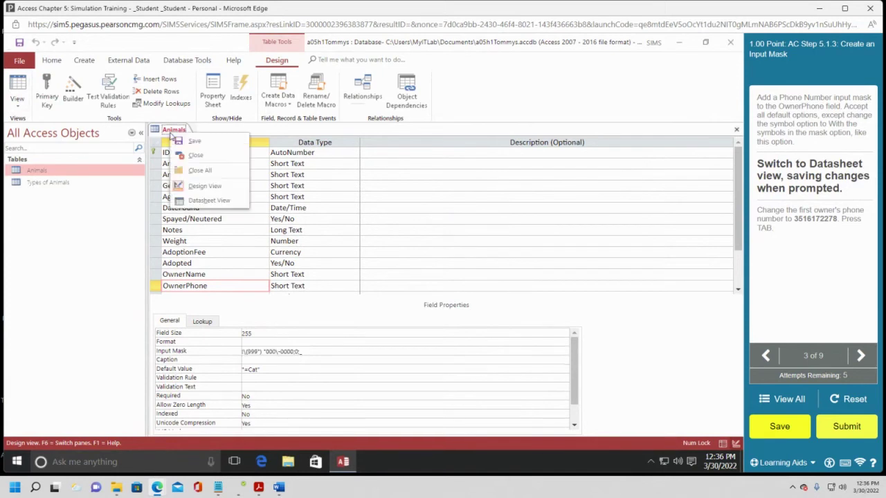
pyautogui.click(202, 201)
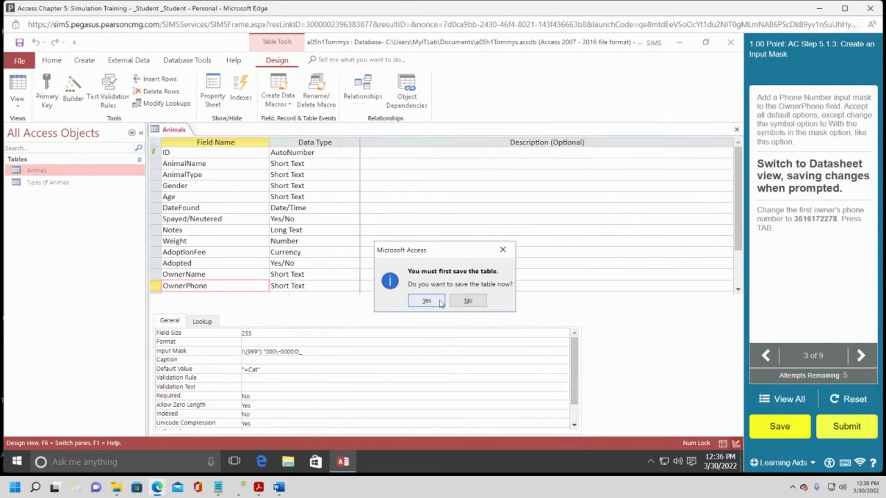
pyautogui.click(436, 301)
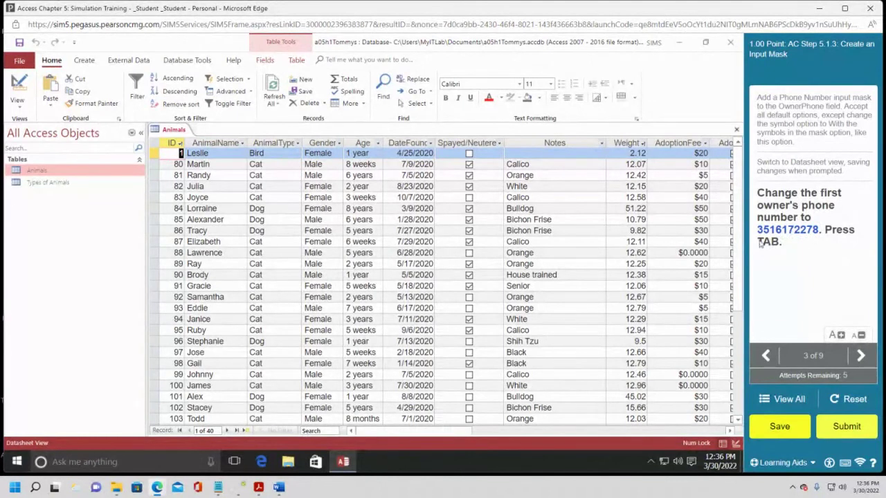
pyautogui.click(572, 153)
pyautogui.press('Tab')
pyautogui.press('Tab')
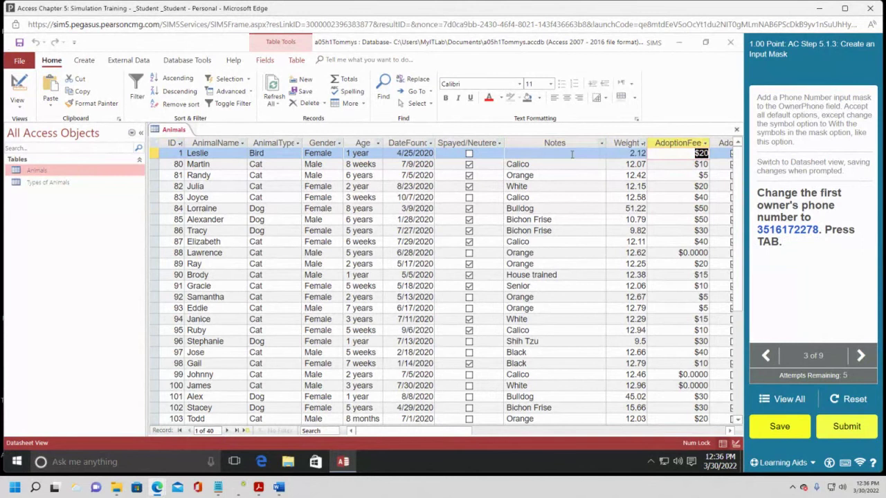
# Replace the first record's OwnerPhone value with the owner's new phone number.
pyautogui.press('Tab')
pyautogui.press('Tab')
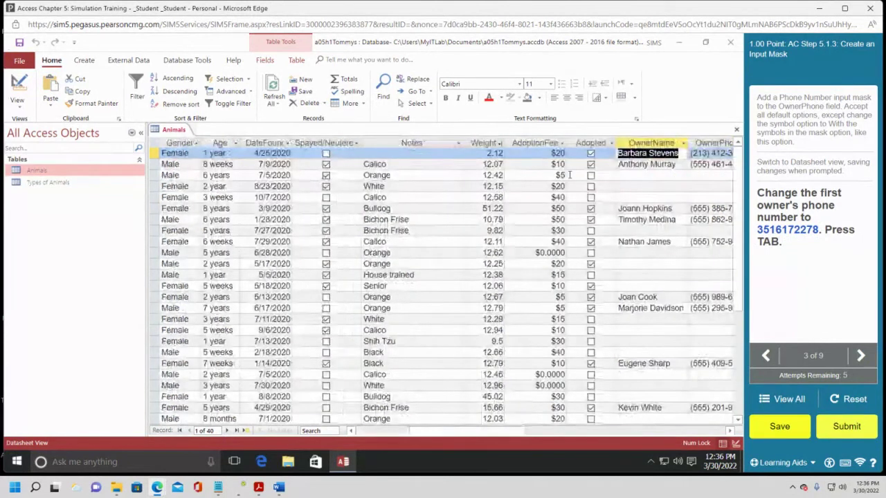
pyautogui.press('Tab')
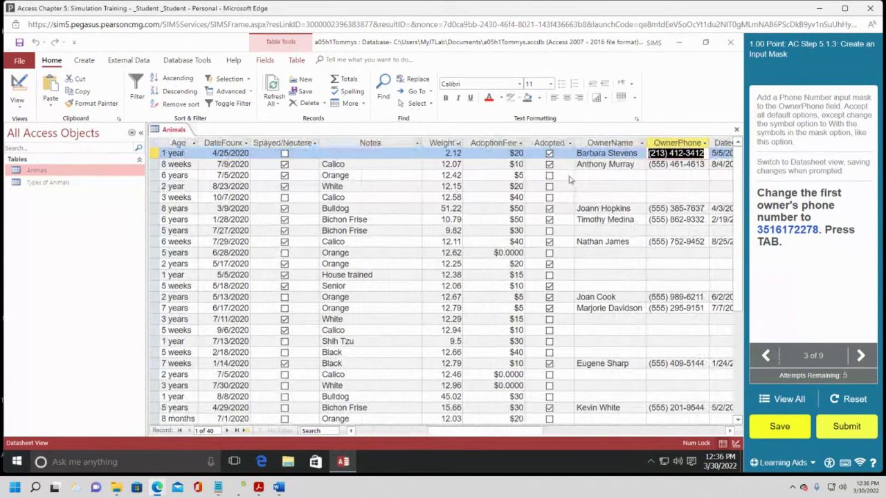
pyautogui.write('351')
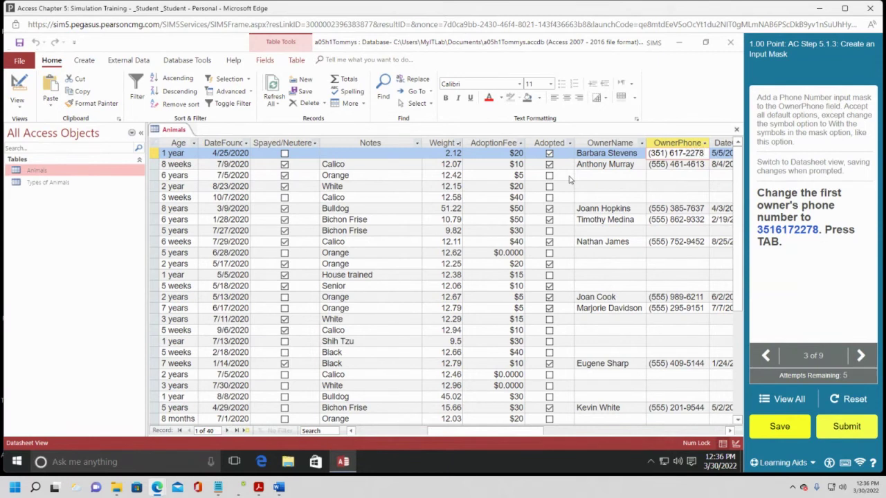
pyautogui.press('Tab')
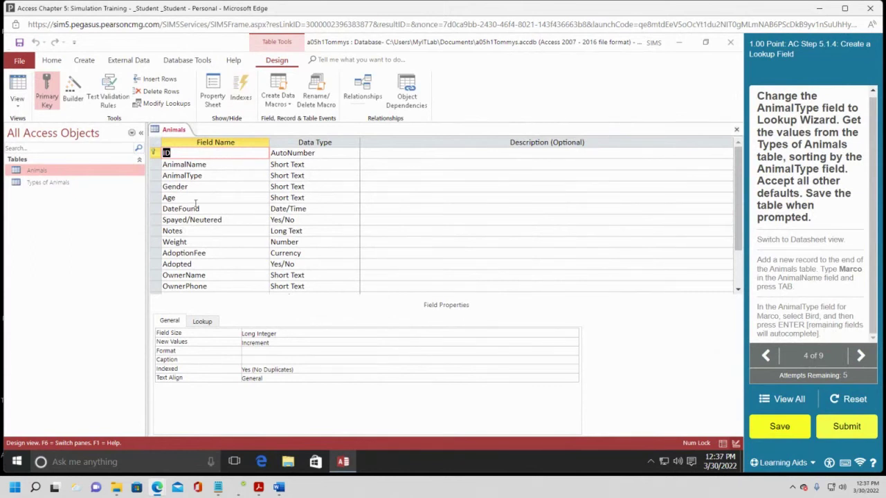
# Change the AnimalType field's data type to Lookup Wizard.
pyautogui.click(227, 174)
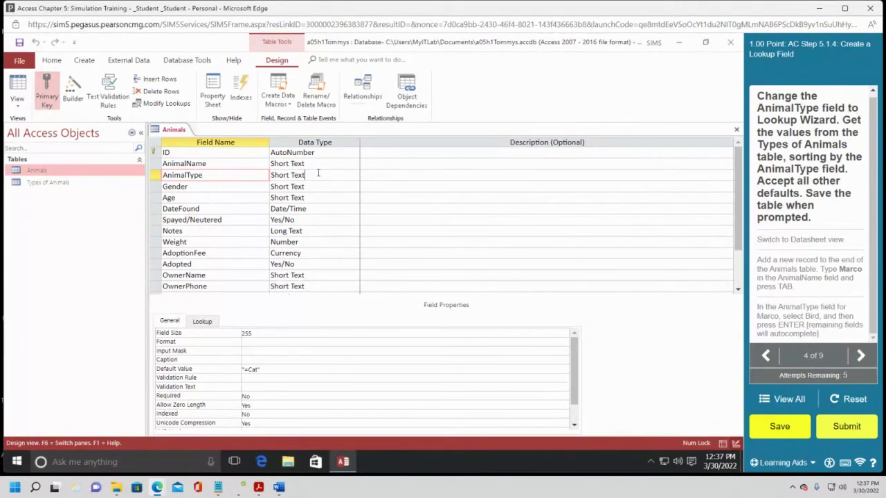
pyautogui.click(353, 176)
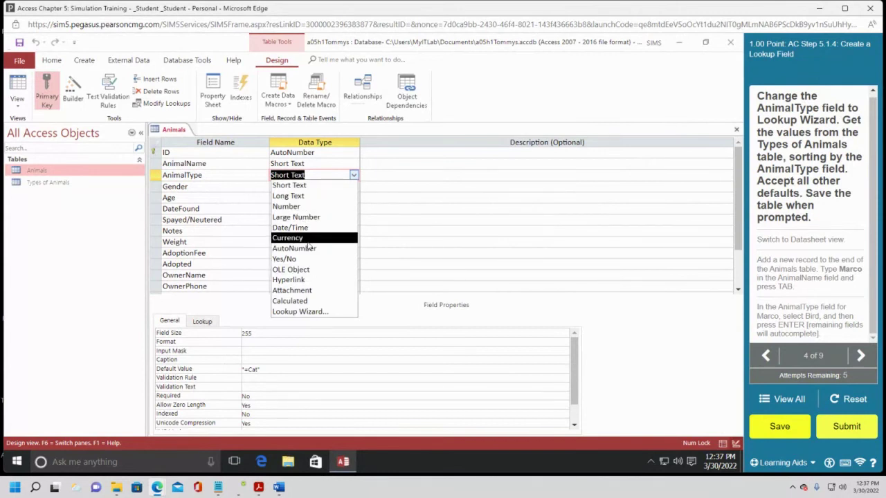
pyautogui.click(305, 312)
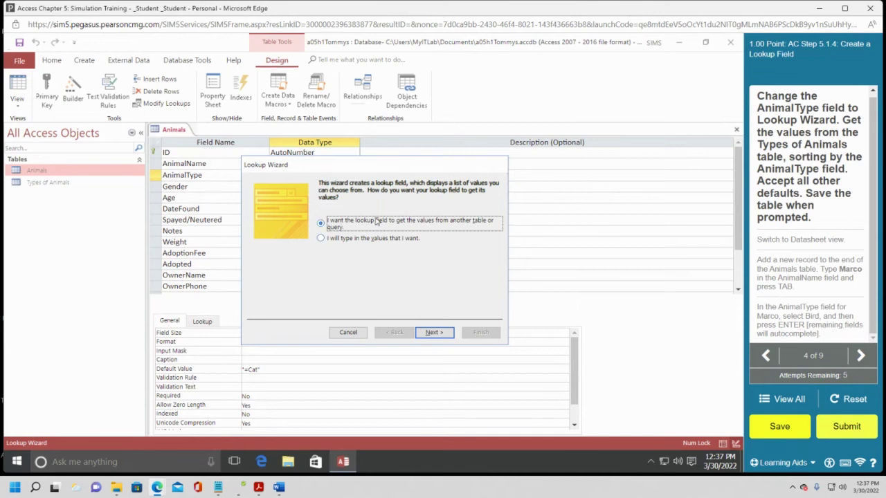
# Use the Types of Animals table as the lookup source, including its AnimalType field.
pyautogui.click(431, 333)
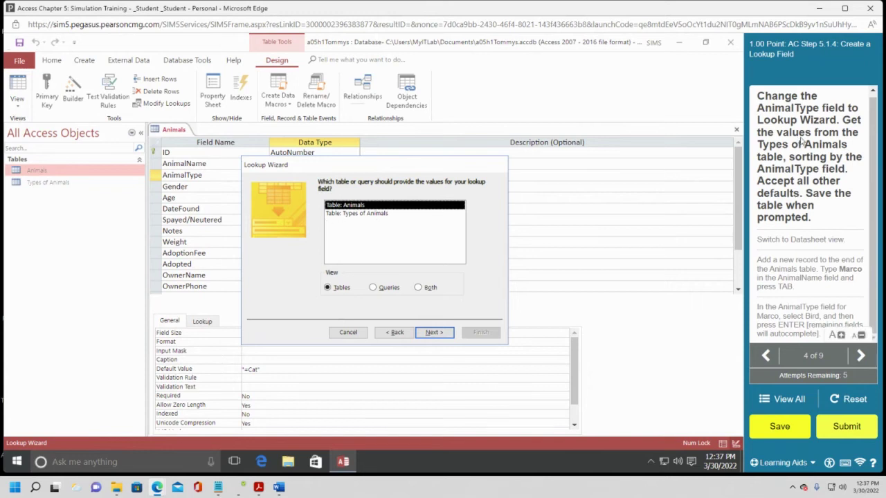
pyautogui.click(381, 215)
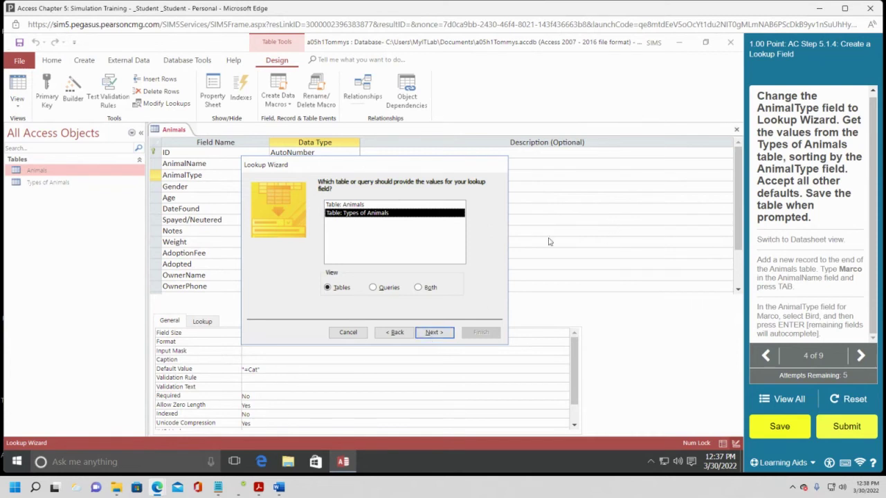
pyautogui.click(432, 332)
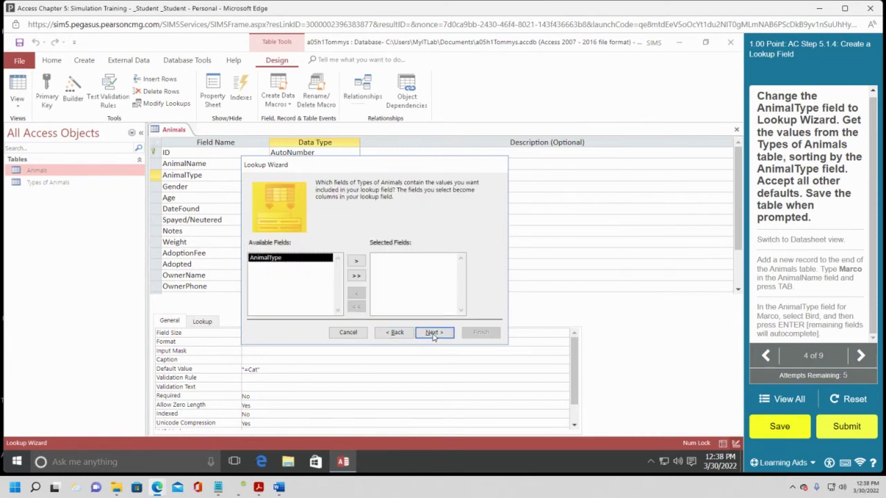
pyautogui.click(355, 261)
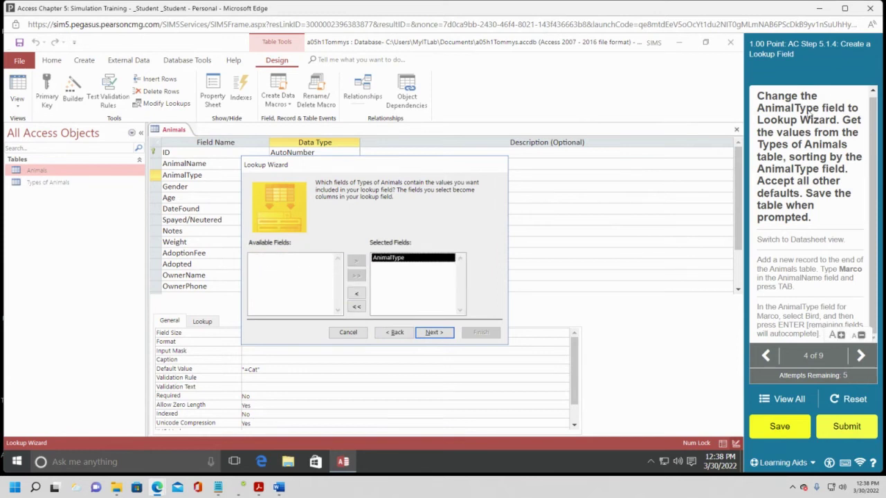
pyautogui.click(433, 333)
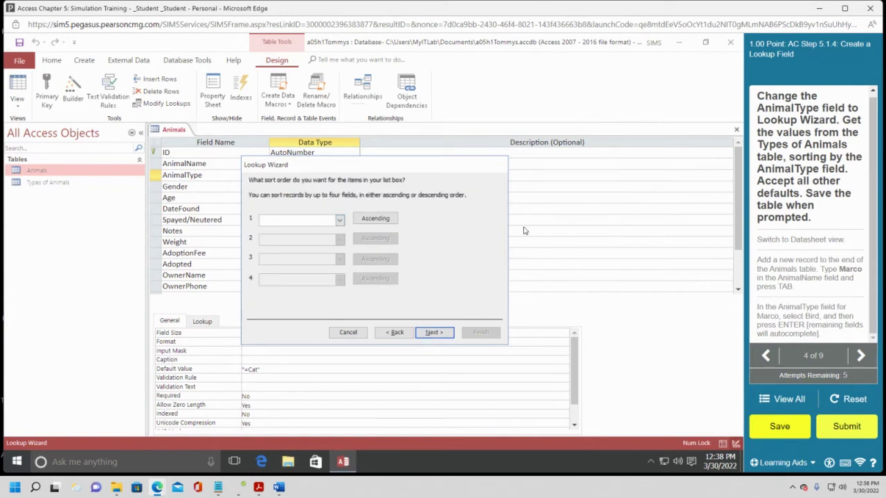
# Sort the lookup ascending by AnimalType, keep the default column width, and finish the wizard.
pyautogui.click(339, 220)
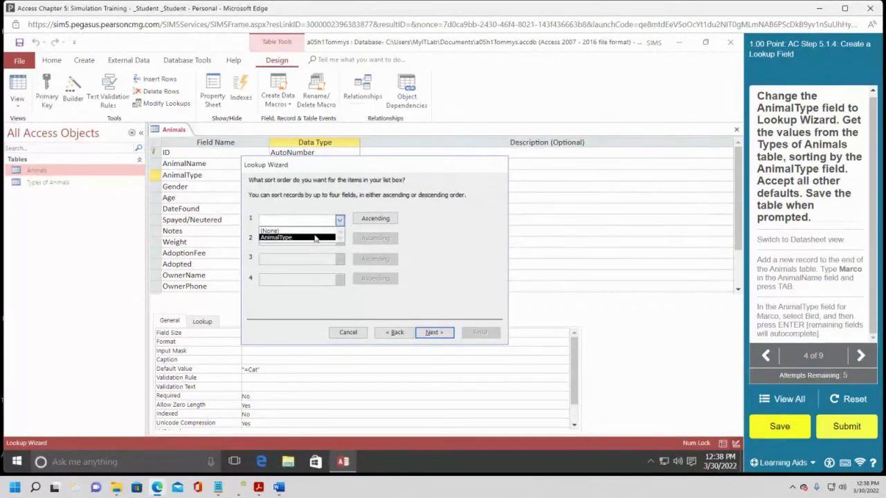
pyautogui.click(315, 237)
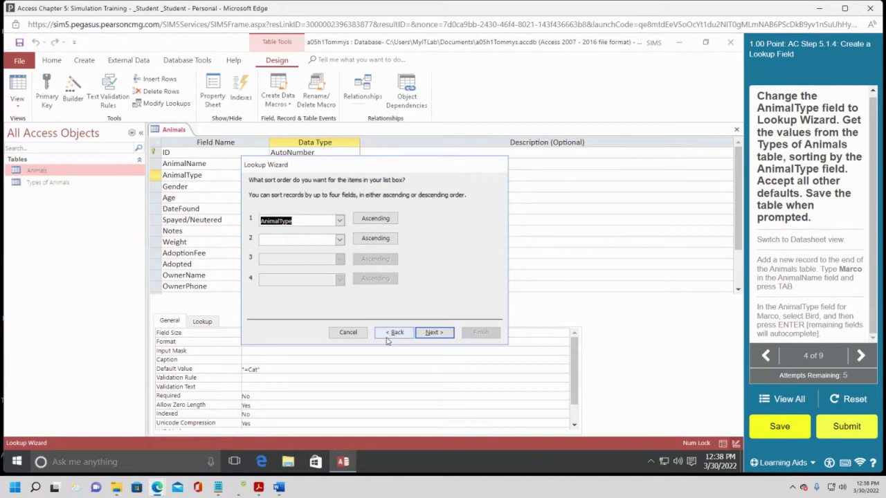
pyautogui.click(432, 333)
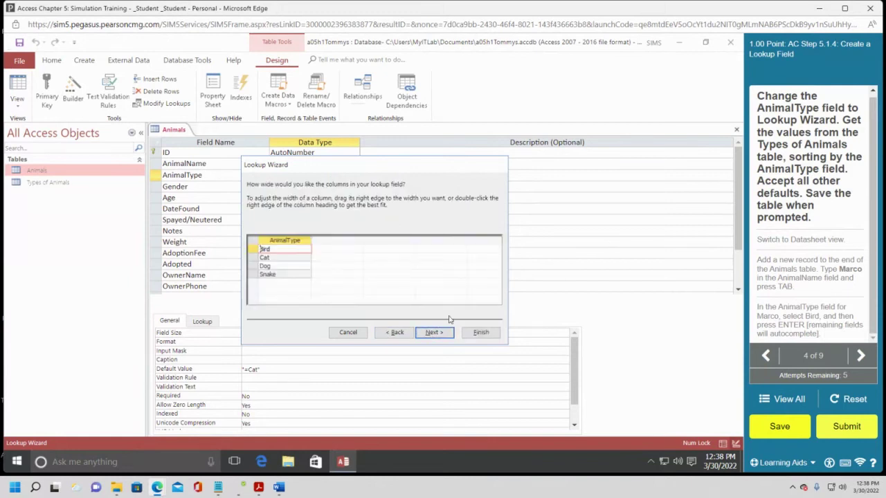
pyautogui.click(434, 333)
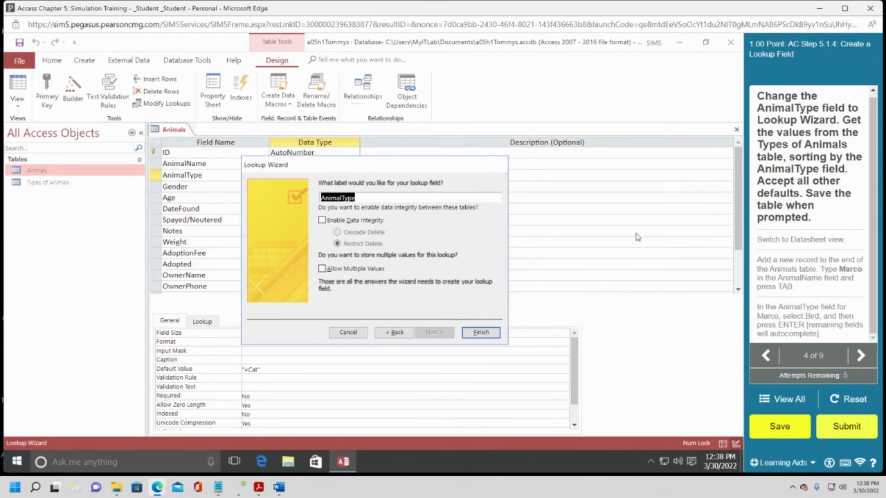
pyautogui.click(483, 332)
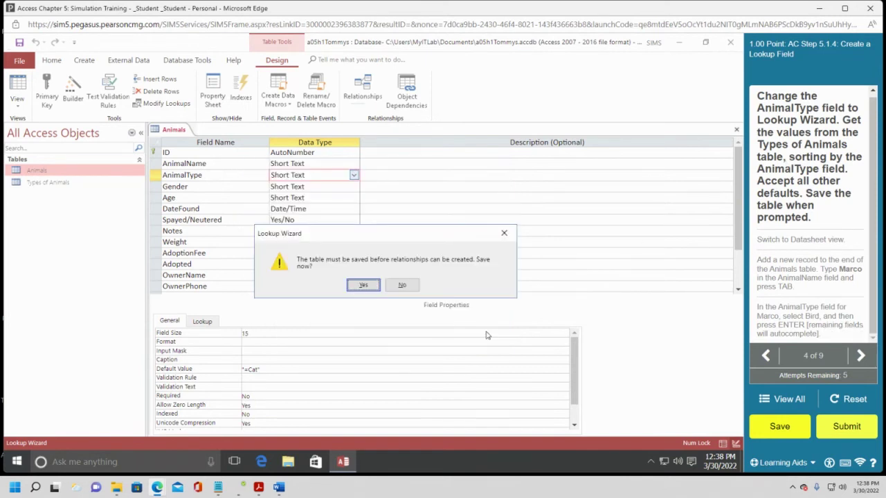
# Save the Animals table despite the data-loss warning and view its 40 records in Datasheet view.
pyautogui.click(357, 289)
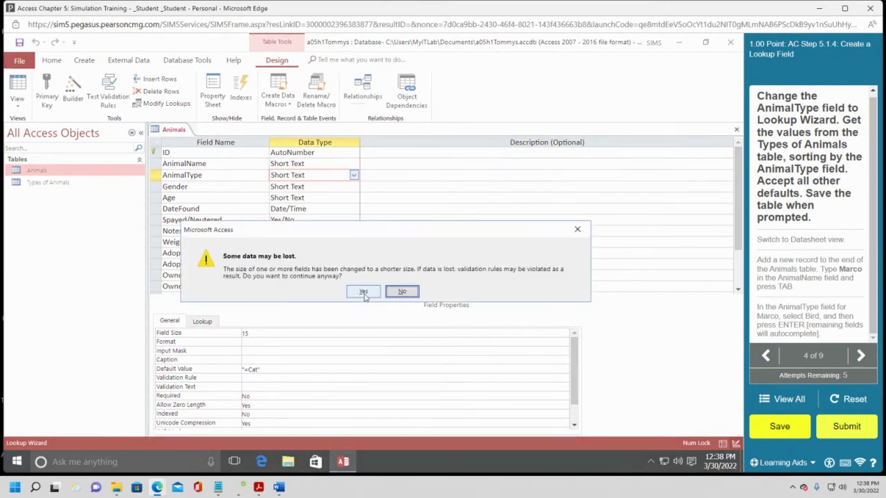
pyautogui.click(363, 292)
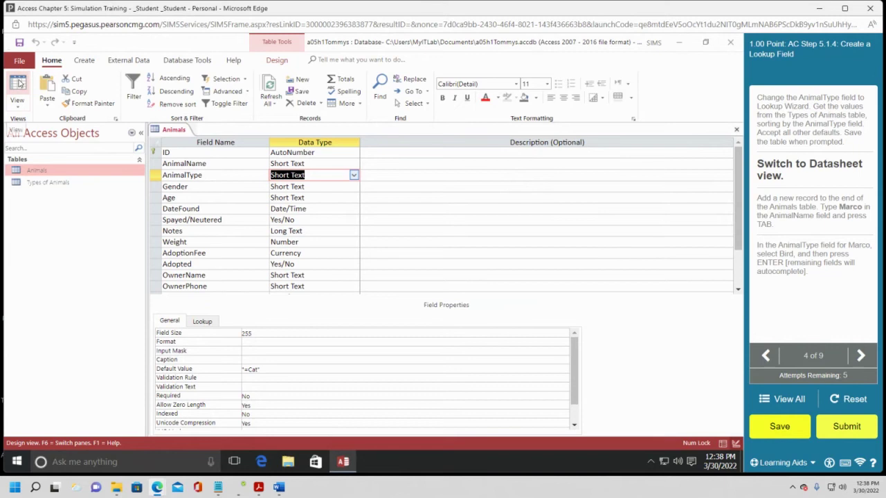
pyautogui.click(169, 132)
pyautogui.rightClick(170, 131)
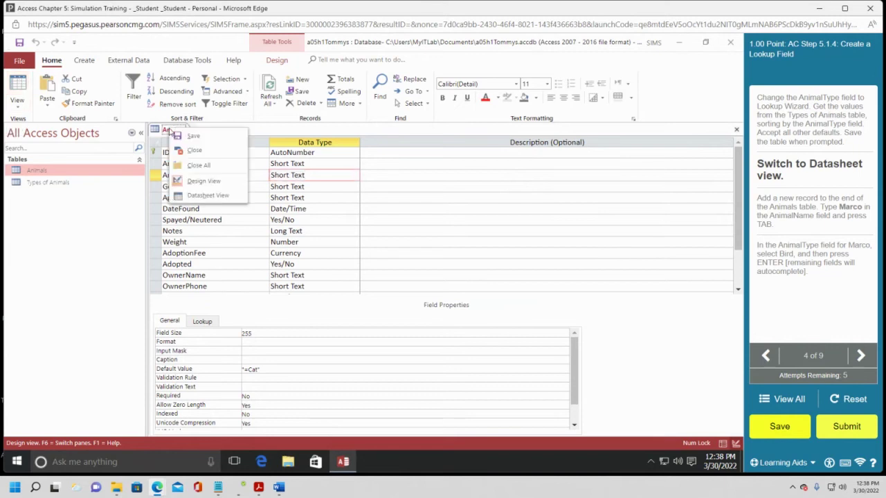
pyautogui.click(207, 197)
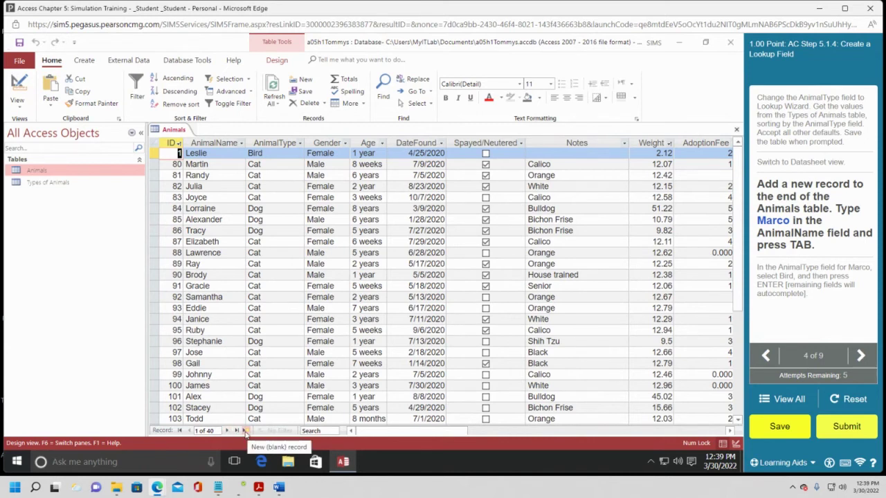
# Add a new blank record at the end of the table with AnimalName Marco.
pyautogui.click(245, 431)
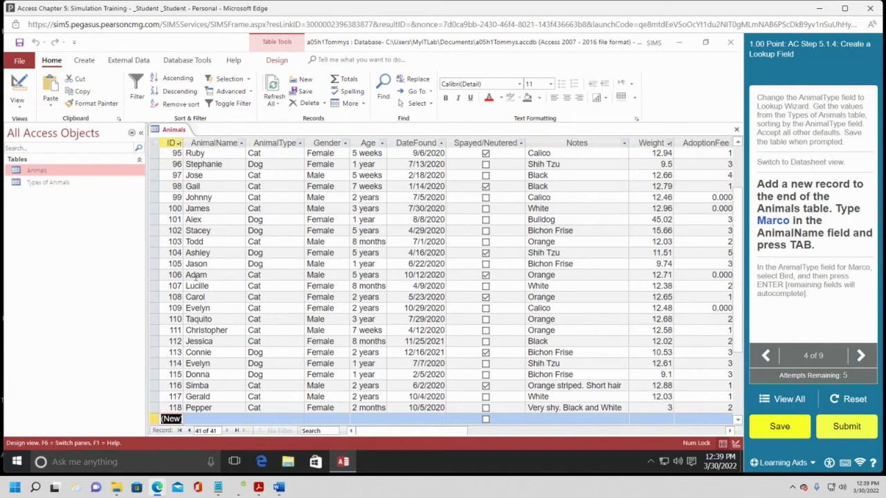
pyautogui.click(208, 418)
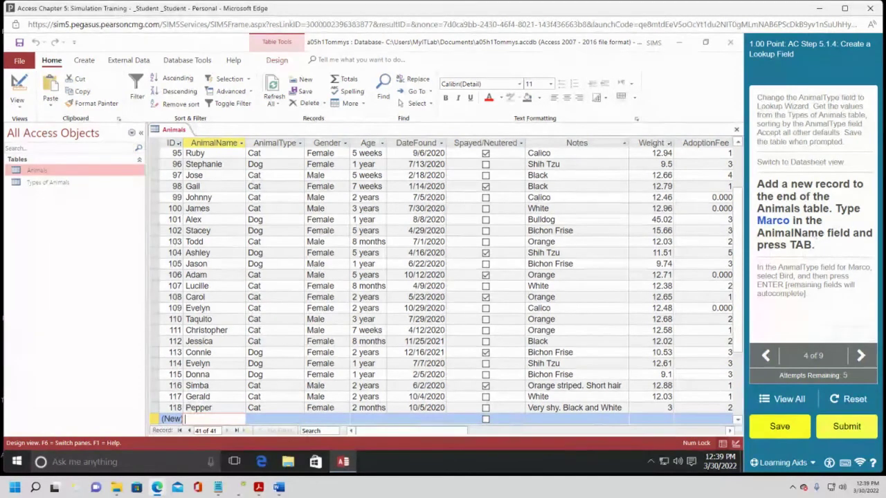
pyautogui.click(225, 142)
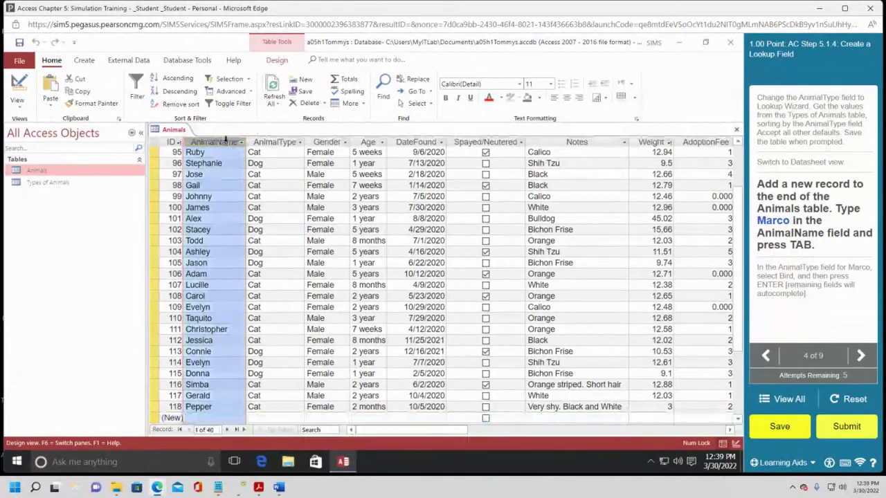
pyautogui.click(199, 419)
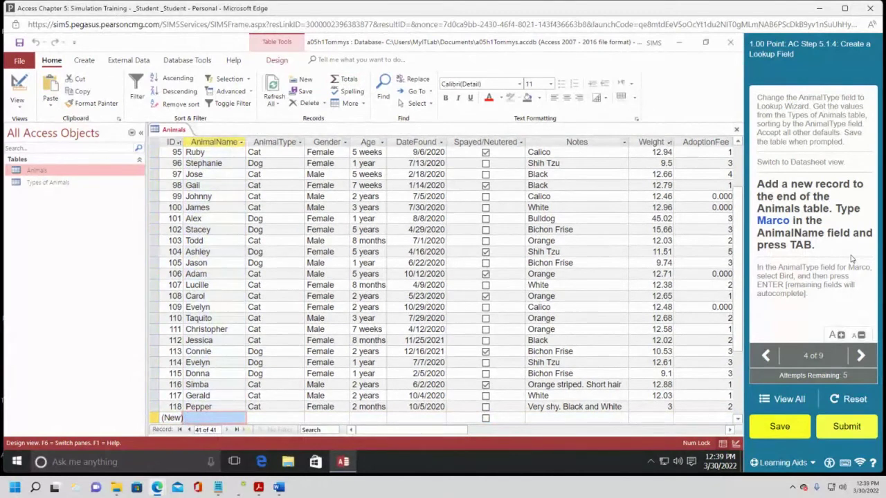
pyautogui.write('a')
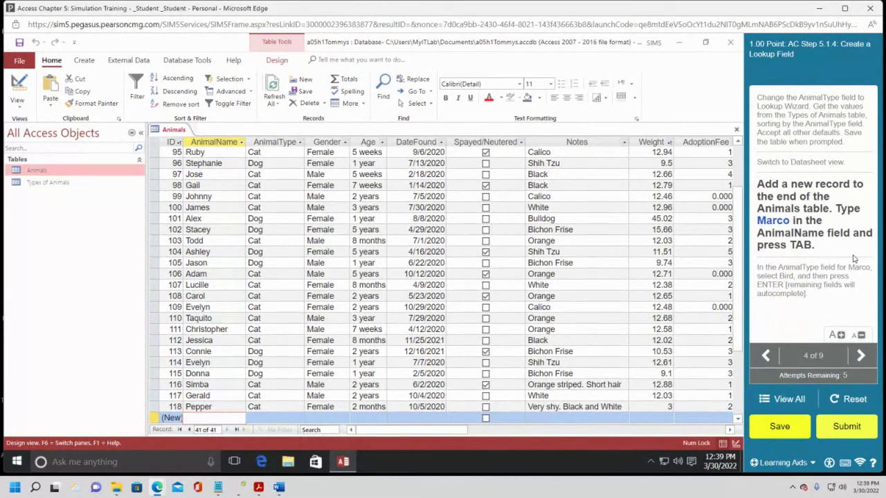
pyautogui.write('arco')
pyautogui.press('Tab')
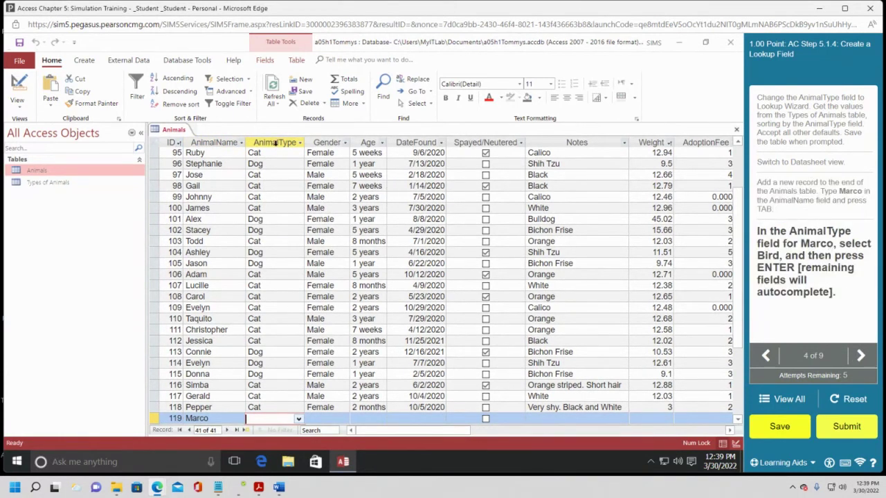
# Enter Bird as Marco's AnimalType using the lookup's autocomplete.
pyautogui.click(275, 143)
pyautogui.click(272, 415)
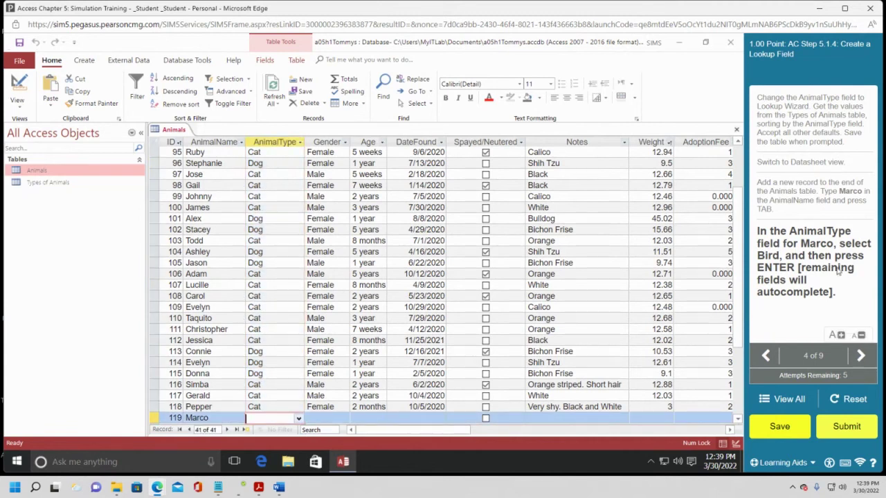
pyautogui.write('B')
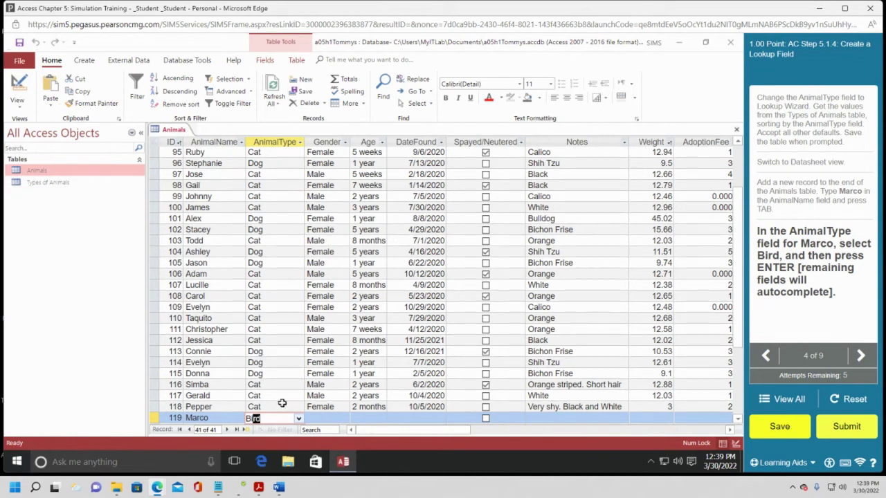
pyautogui.write('i')
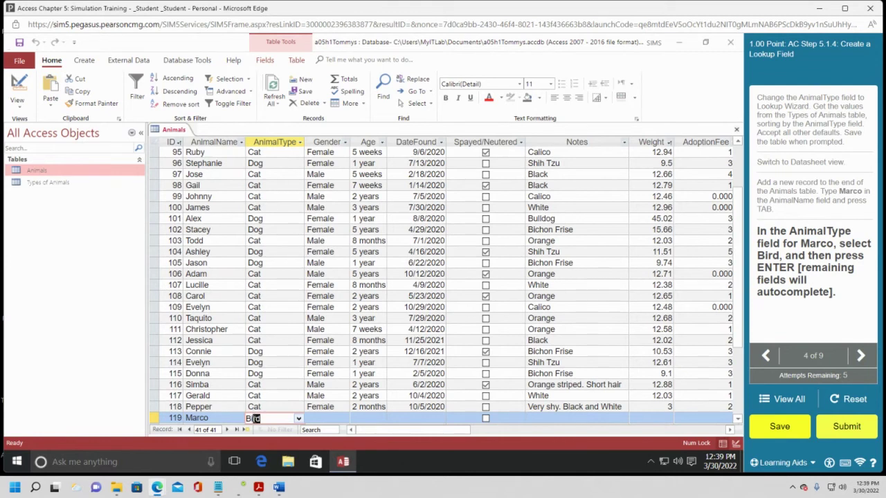